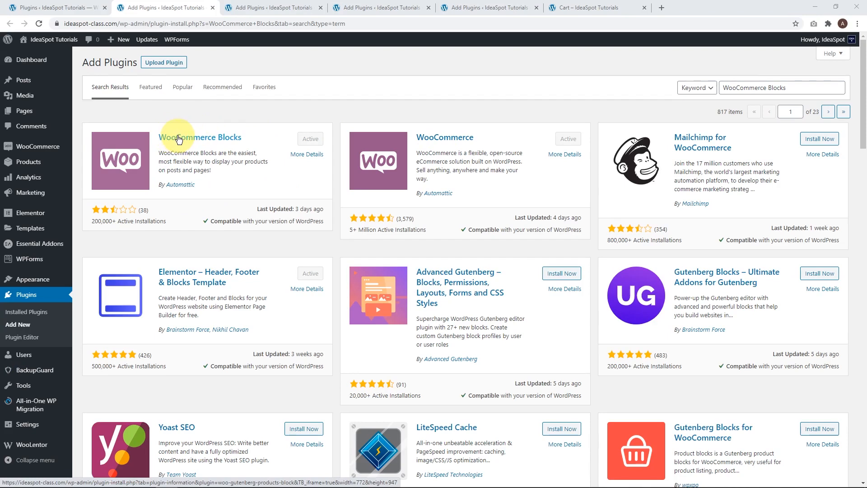
Step: Examine the plugin search results for the WooCommerce and Elementor add-ons, the coach starter templates, and the site's home page
key("ctrl+Tab")
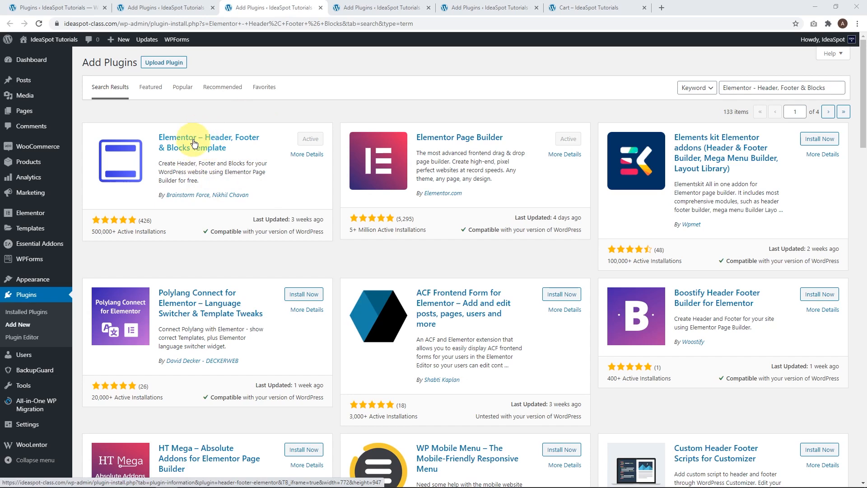
key("ctrl+Tab")
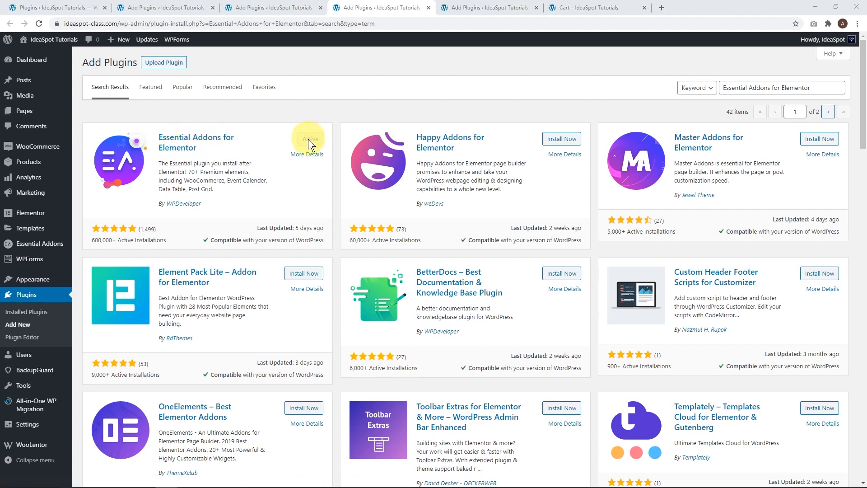
key("ctrl+Tab")
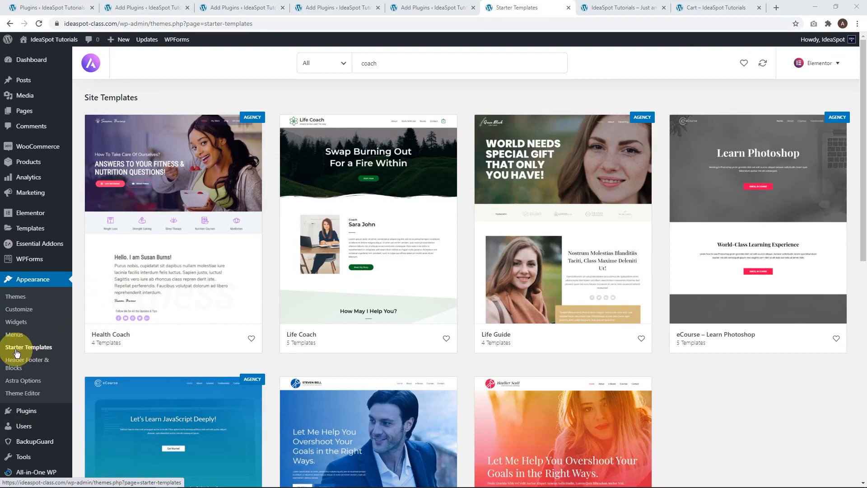
scroll(319, 261, "down", 4)
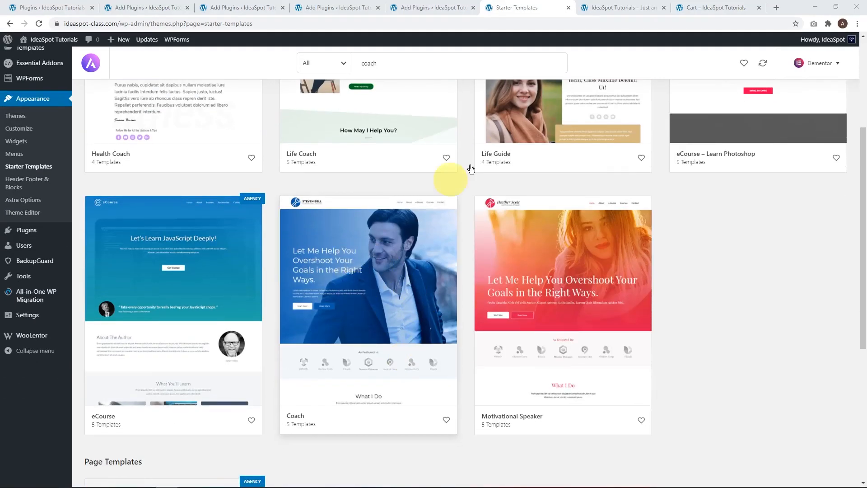
left_click(610, 6)
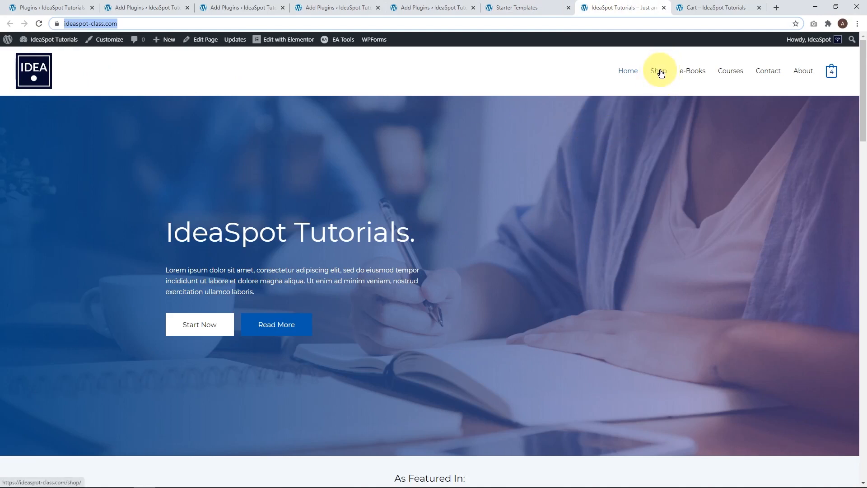
mouse_move(832, 72)
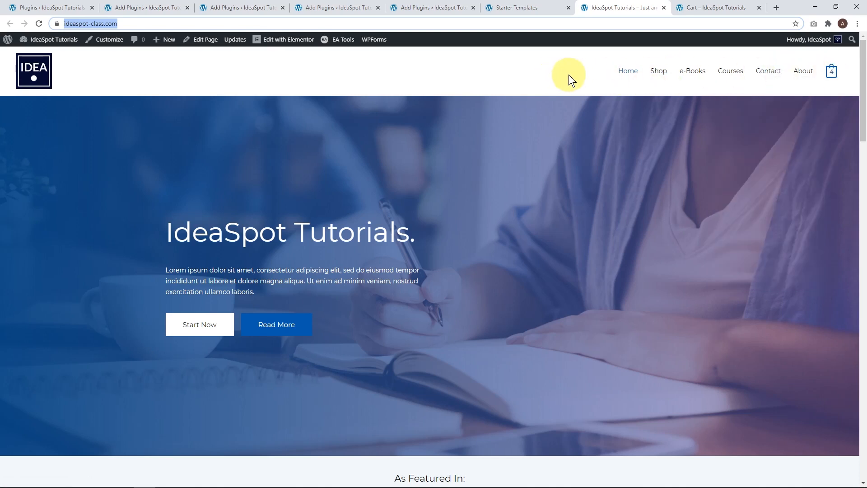
Step: Open the site's Cart page for editing and remove its [woocommerce_cart] shortcode block
left_click(710, 8)
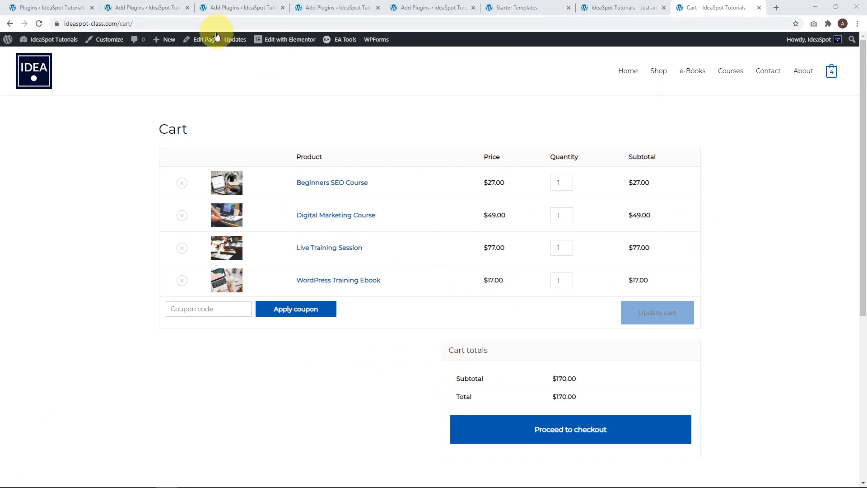
left_click(203, 41)
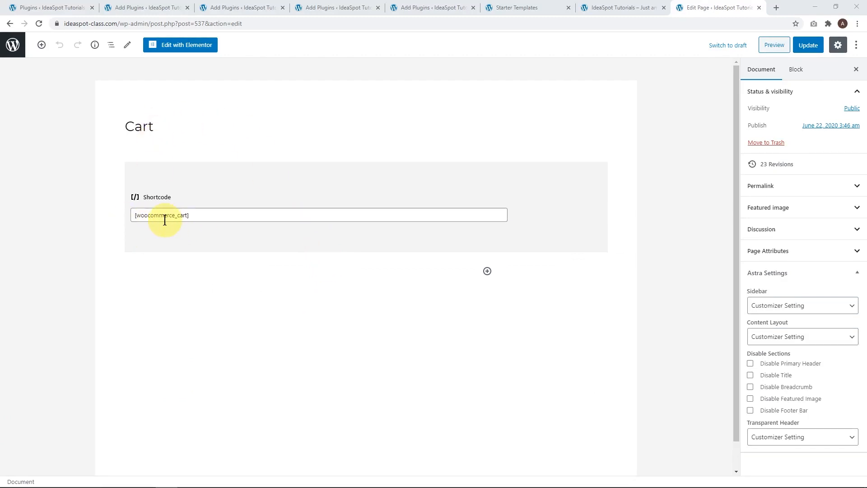
left_click(286, 192)
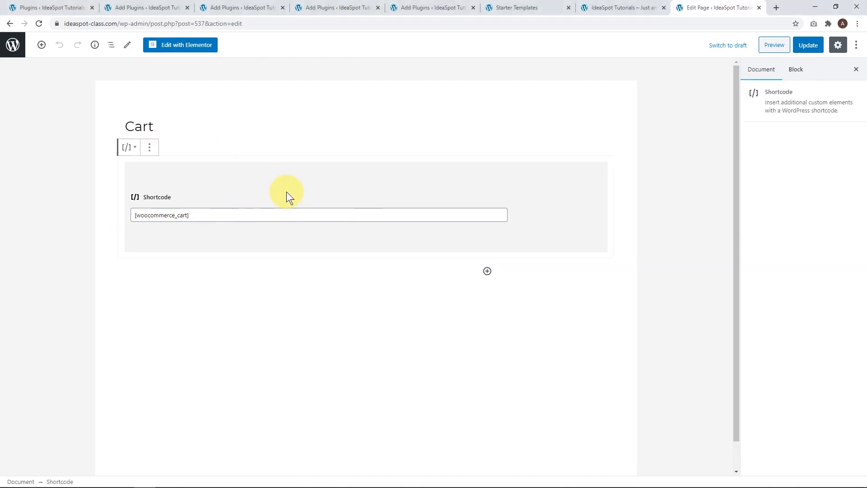
left_click(149, 148)
left_click(169, 275)
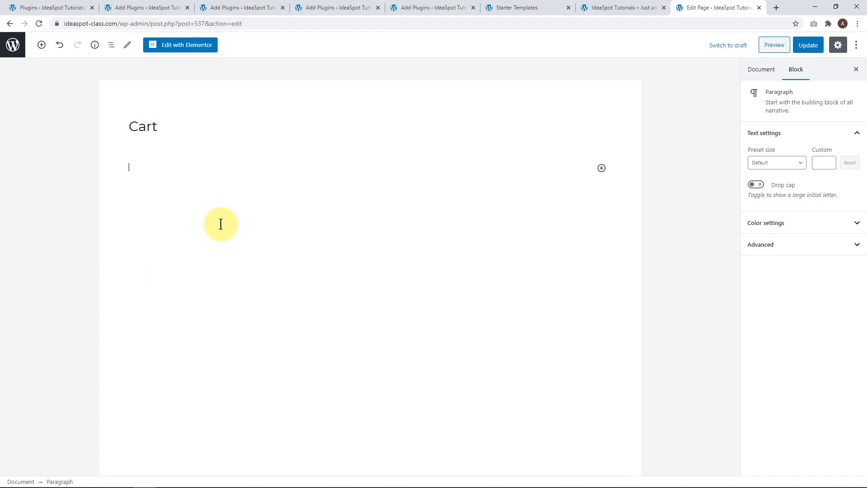
Step: Insert the WooCommerce Cart block into the emptied Cart page
left_click(601, 169)
scroll(668, 253, "down", 5)
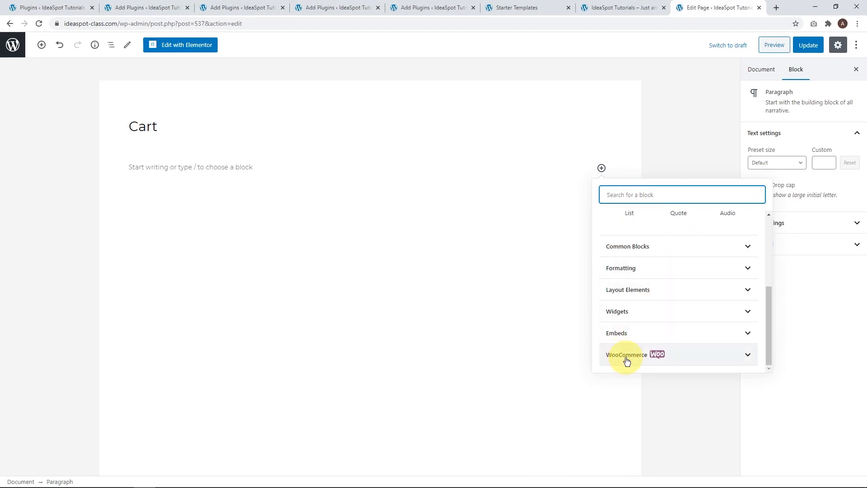
left_click(681, 359)
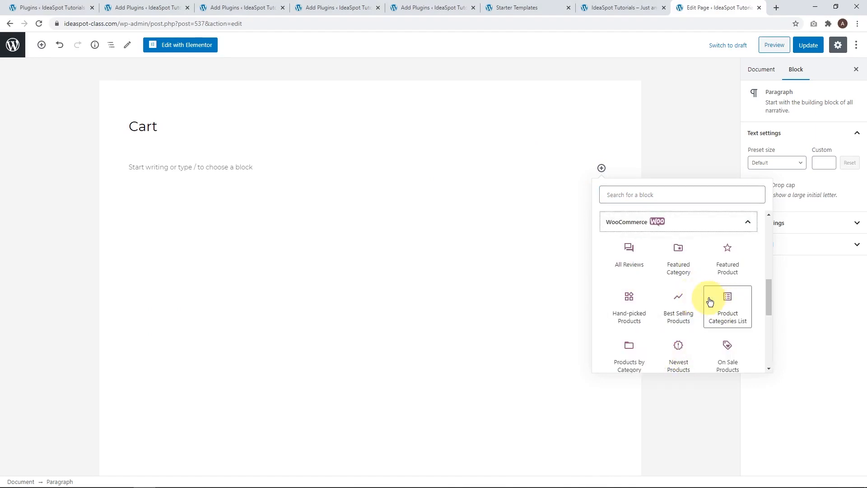
scroll(709, 302, "down", 1)
scroll(710, 301, "down", 4)
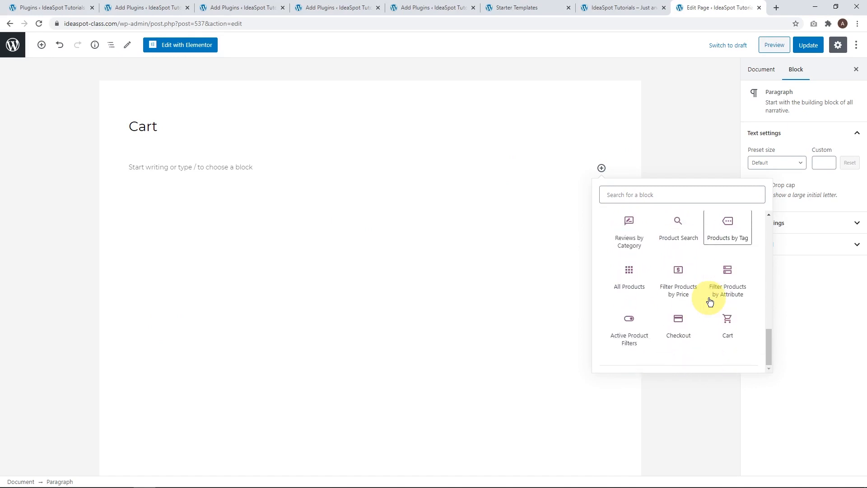
left_click(728, 329)
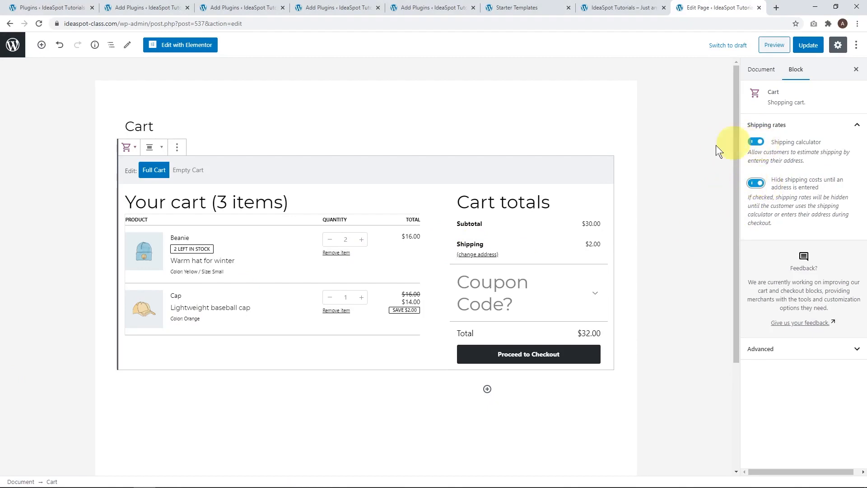
Step: Switch the Cart block to its Empty Cart view and remove the newest products grid there
left_click(189, 175)
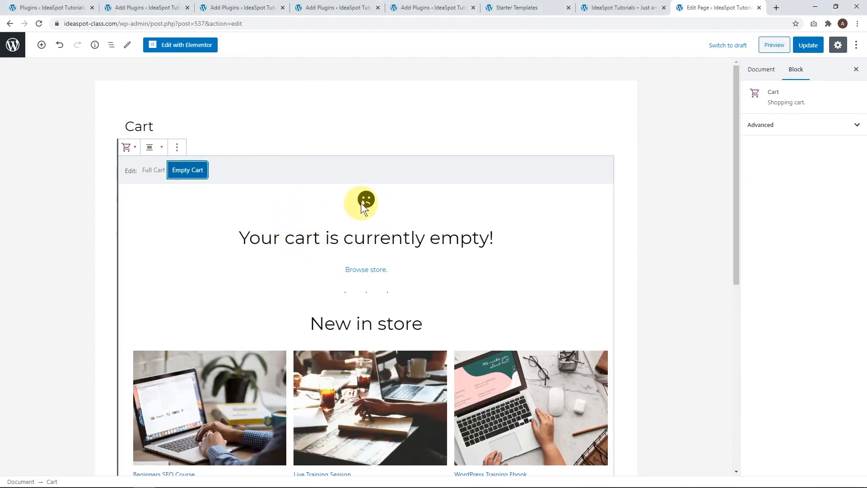
left_click(361, 203)
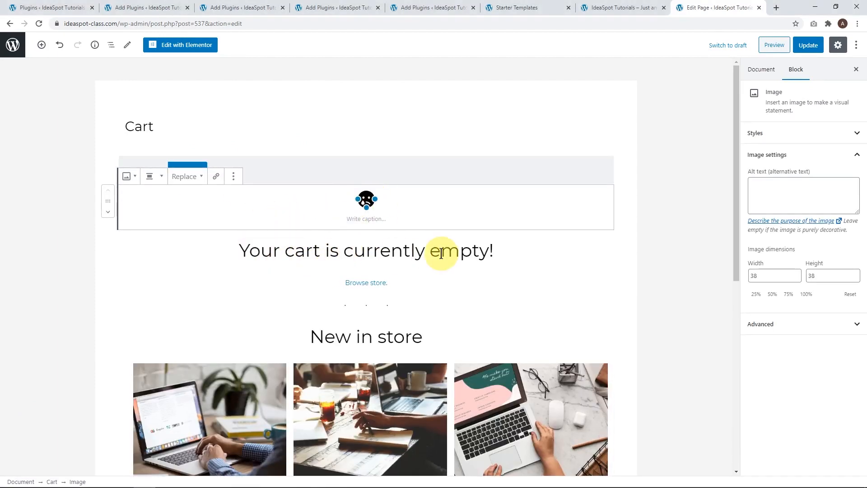
scroll(441, 253, "down", 1)
scroll(359, 238, "down", 1)
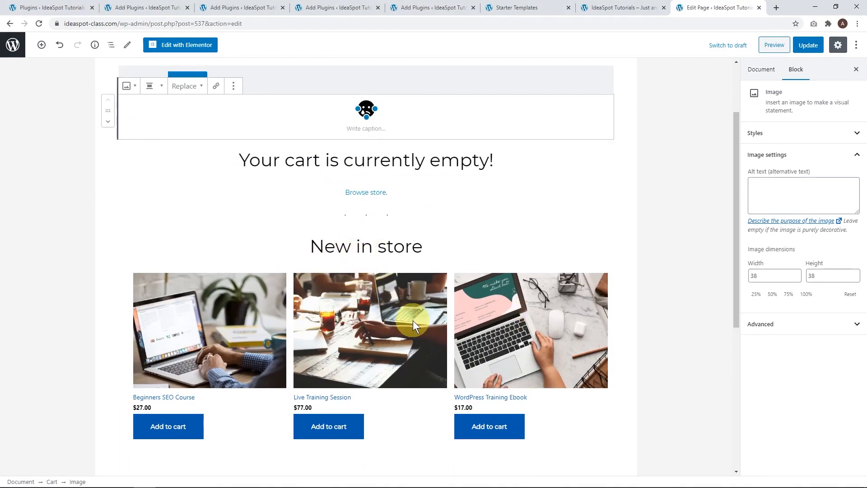
scroll(411, 316, "down", 4)
scroll(411, 313, "up", 4)
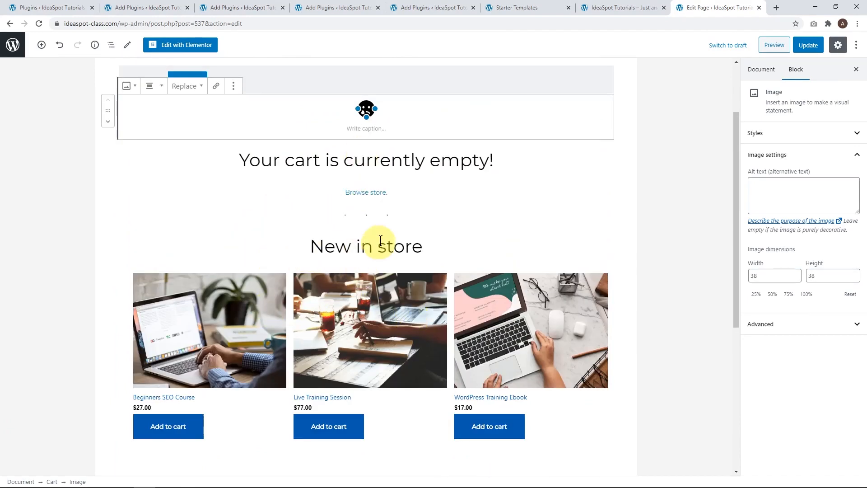
left_click(354, 338)
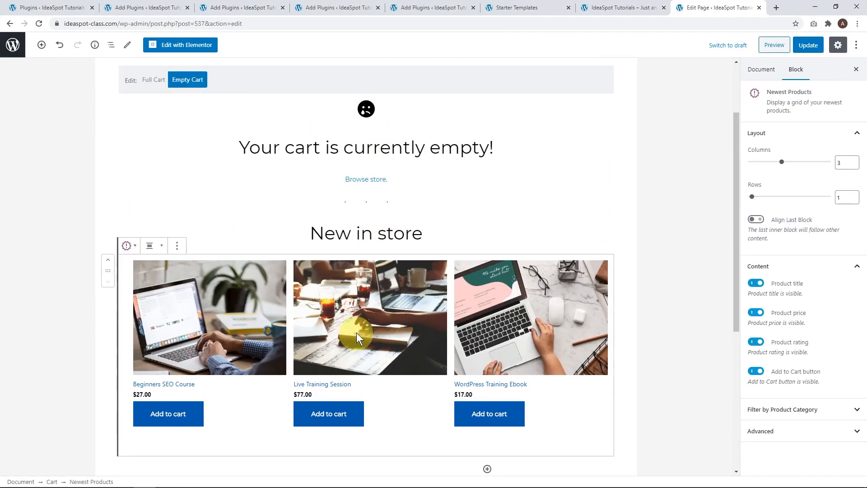
left_click(177, 246)
left_click(223, 374)
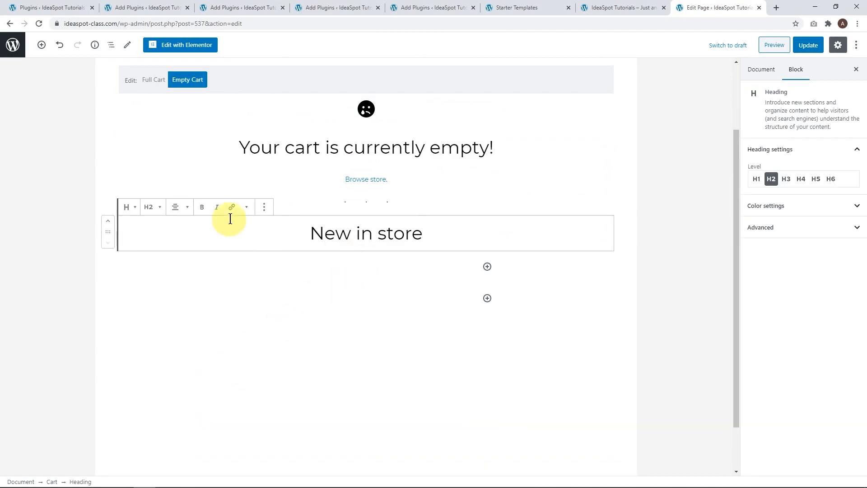
Step: Remove the "New in store" heading and the dotted separator from the Empty Cart view
left_click(264, 207)
left_click(287, 352)
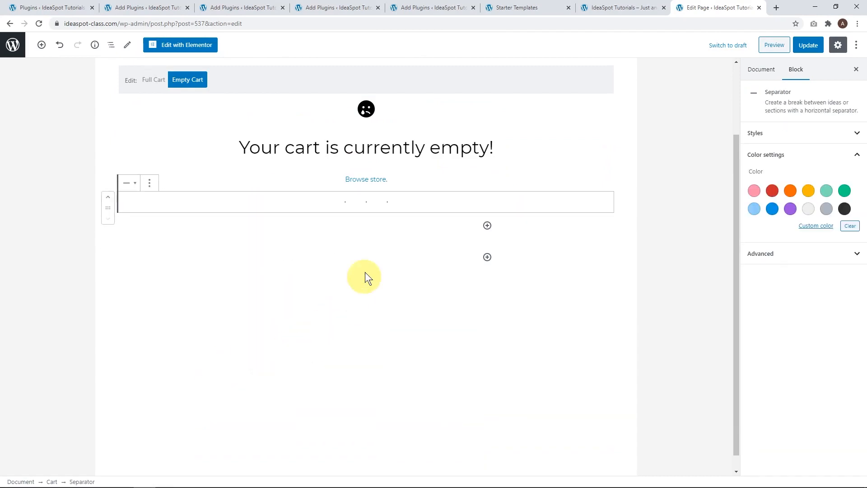
left_click(142, 184)
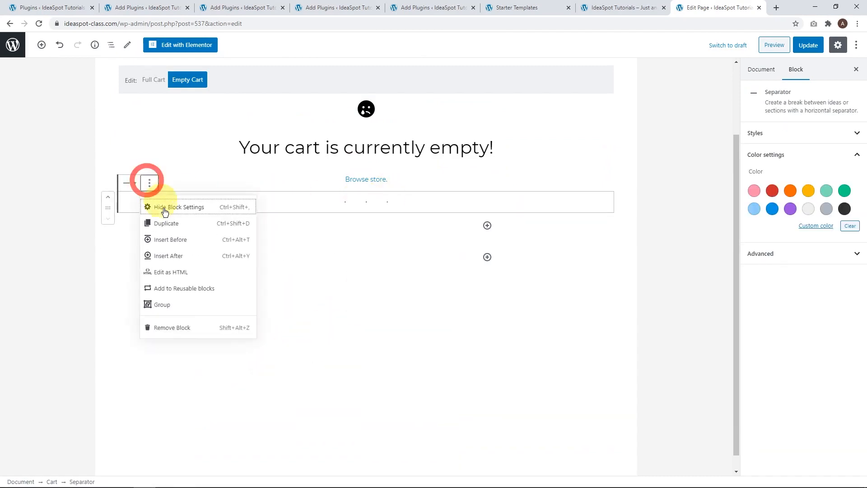
left_click(182, 329)
Step: Remove the sad-face image above the empty-cart heading and update the Cart page
left_click(366, 139)
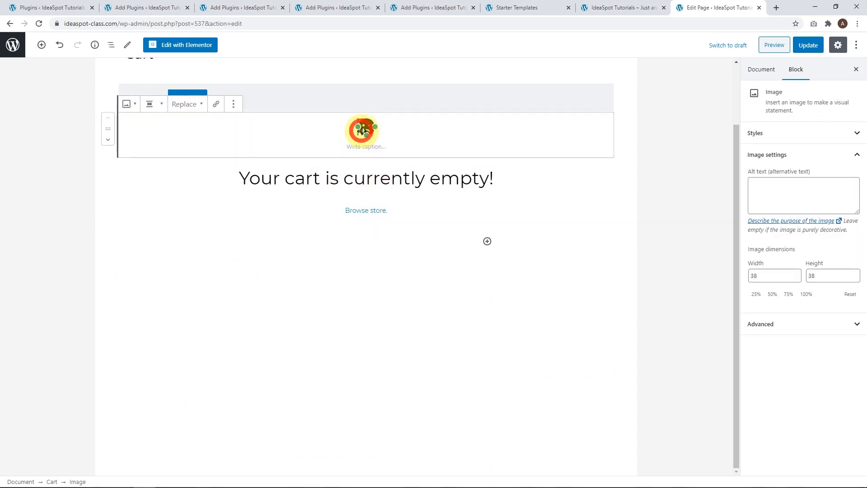
left_click(234, 104)
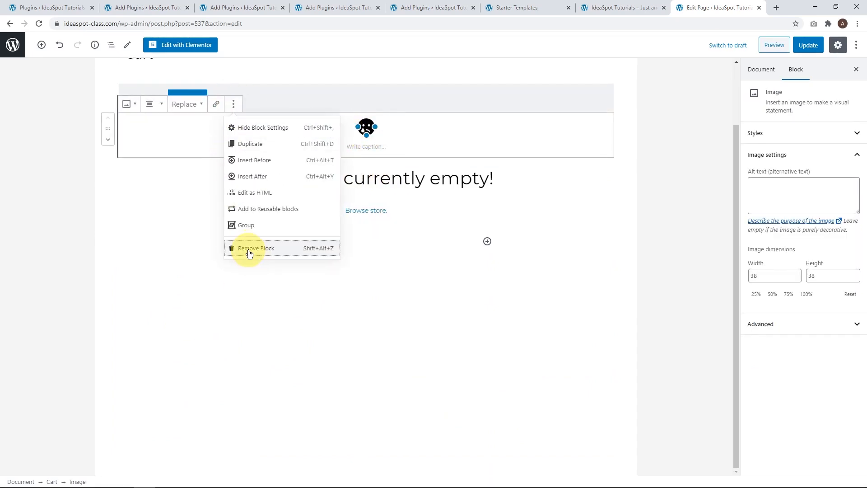
left_click(248, 249)
left_click(811, 45)
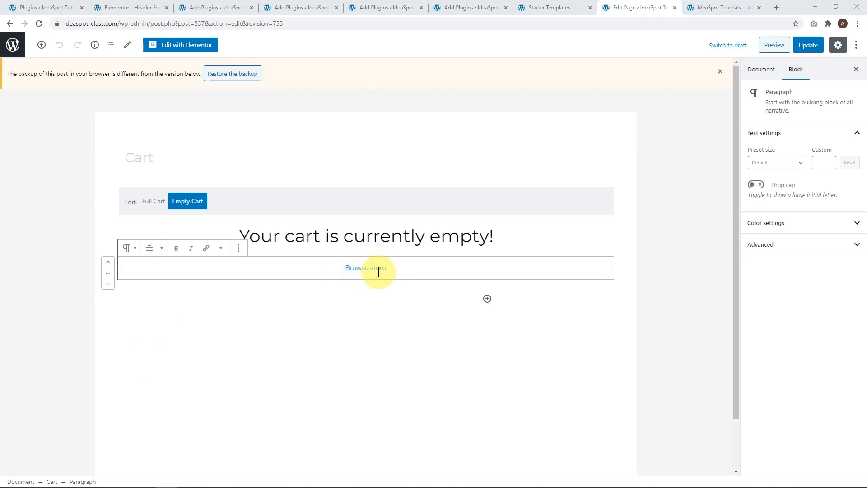
Step: Insert a Buttons block directly below the "Your cart is currently empty!" heading and label the button "Back to Shop"
left_click(501, 234)
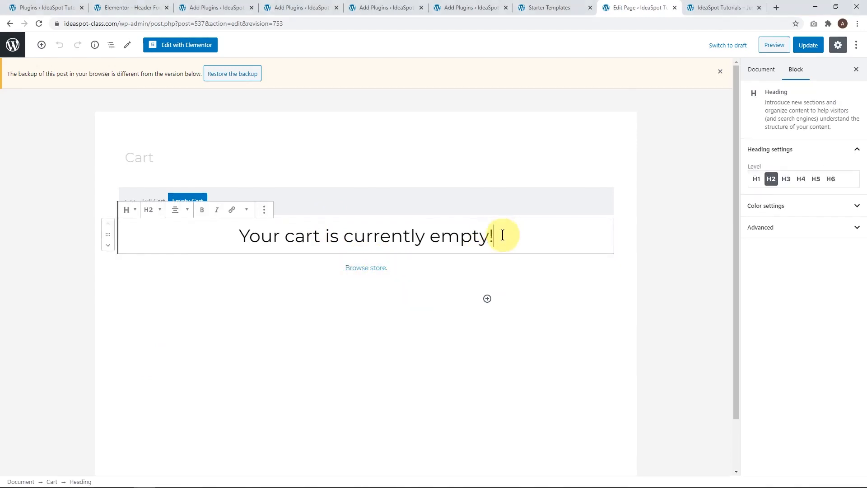
key("Return")
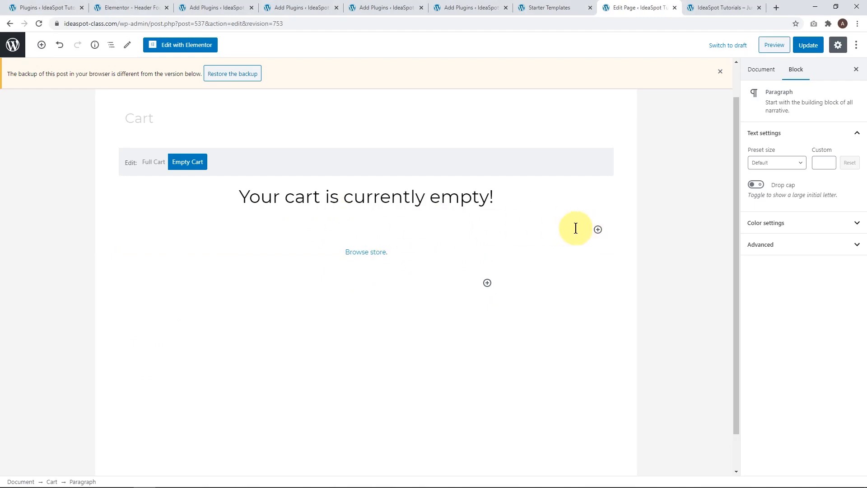
left_click(597, 231)
type("but")
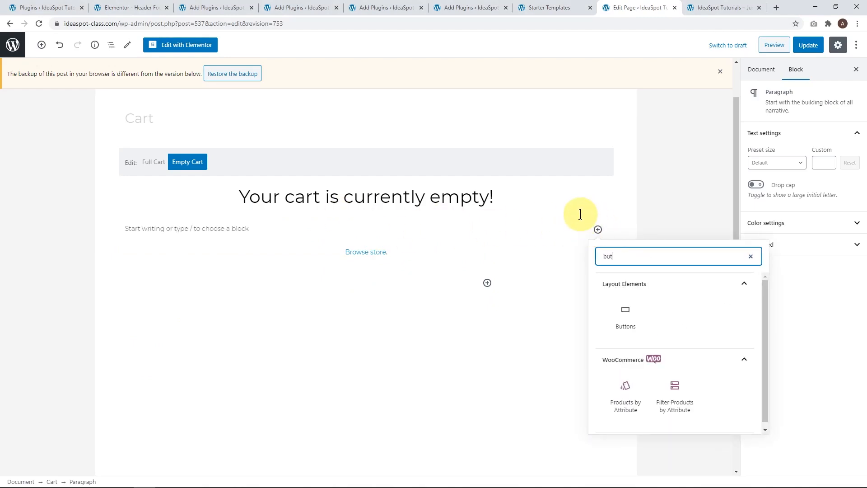
left_click(625, 314)
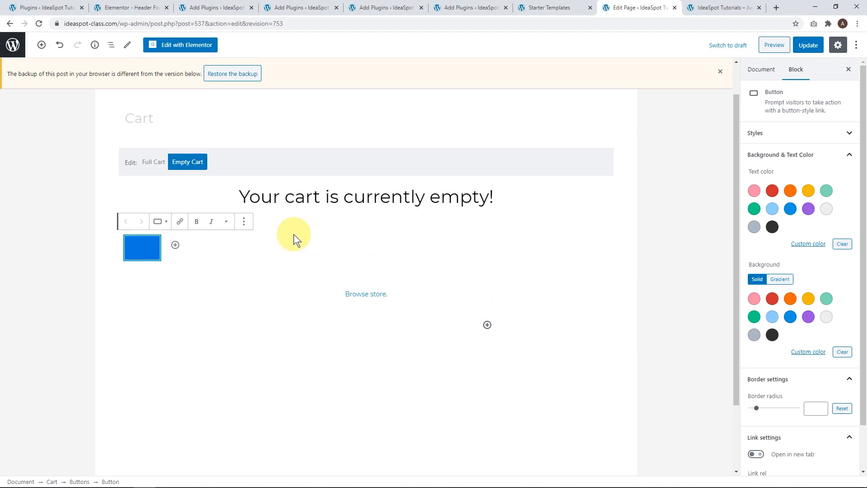
type("B")
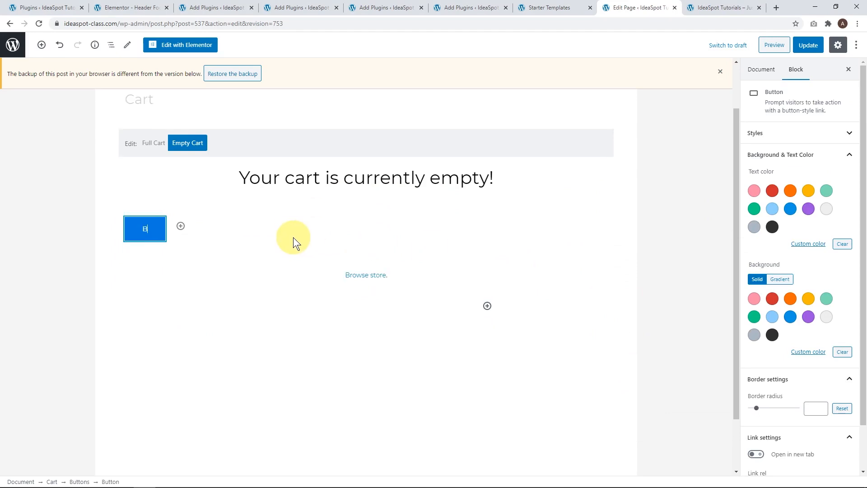
type("ack to Shop")
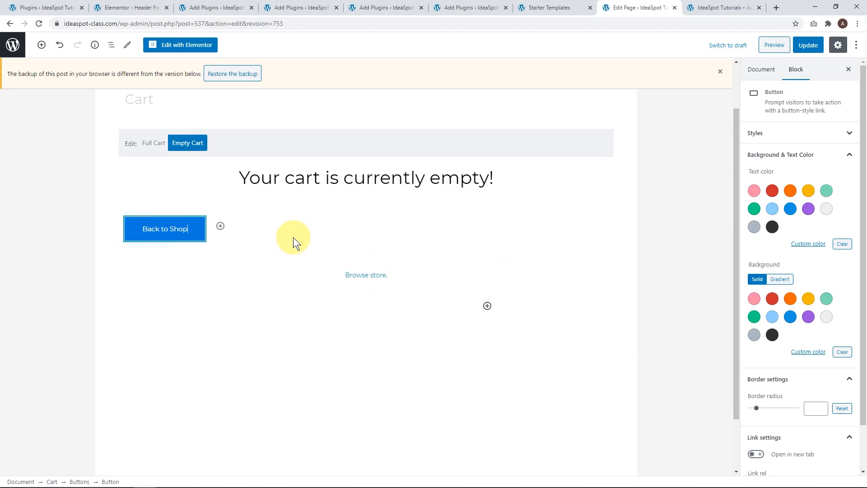
Step: Link the Back to Shop button to /shop and align its Buttons block to the center
left_click(180, 202)
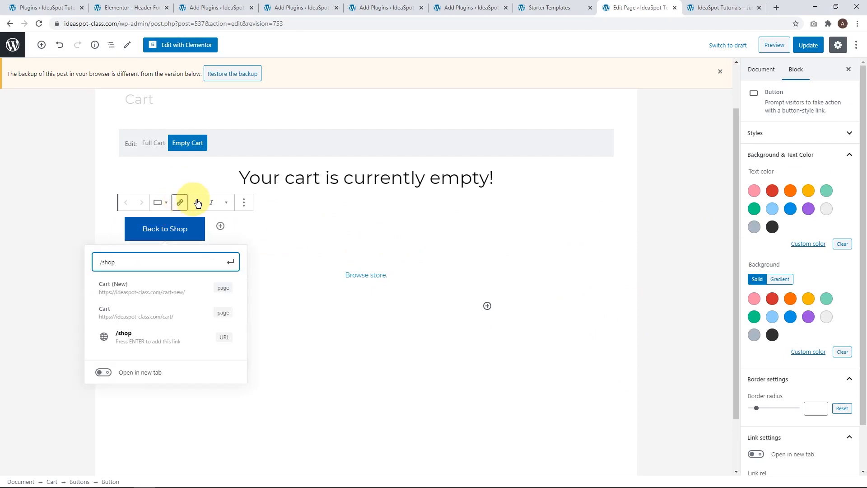
left_click(139, 340)
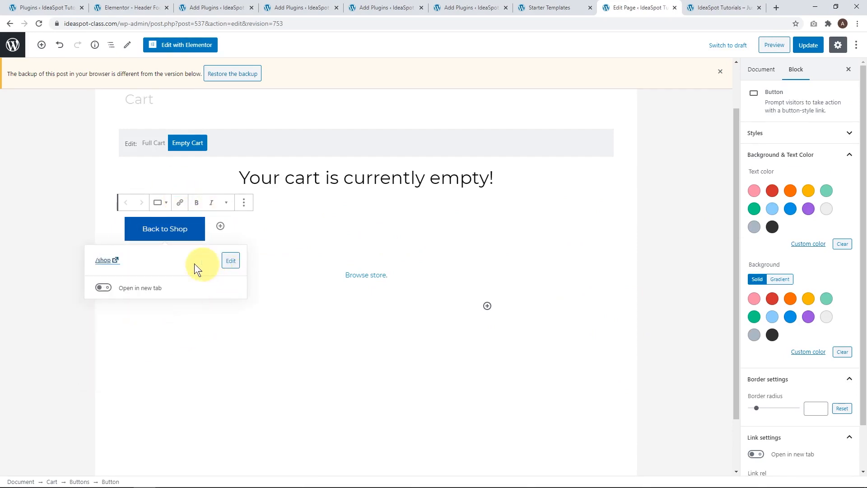
left_click(235, 234)
left_click(162, 193)
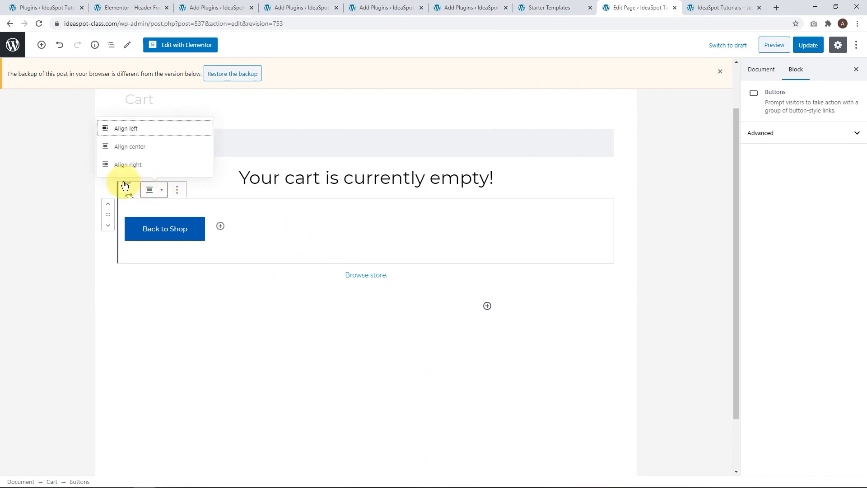
left_click(130, 148)
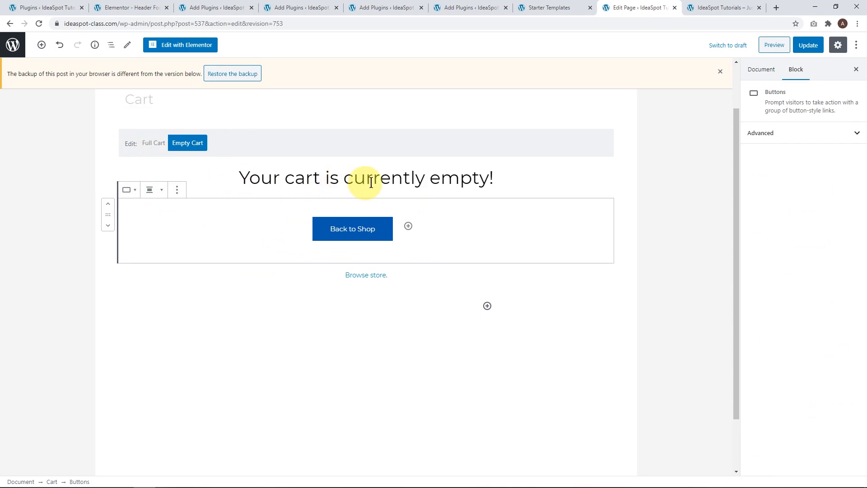
Step: Remove the "Browse store." paragraph from the Empty Cart view and update the Cart page
left_click(805, 46)
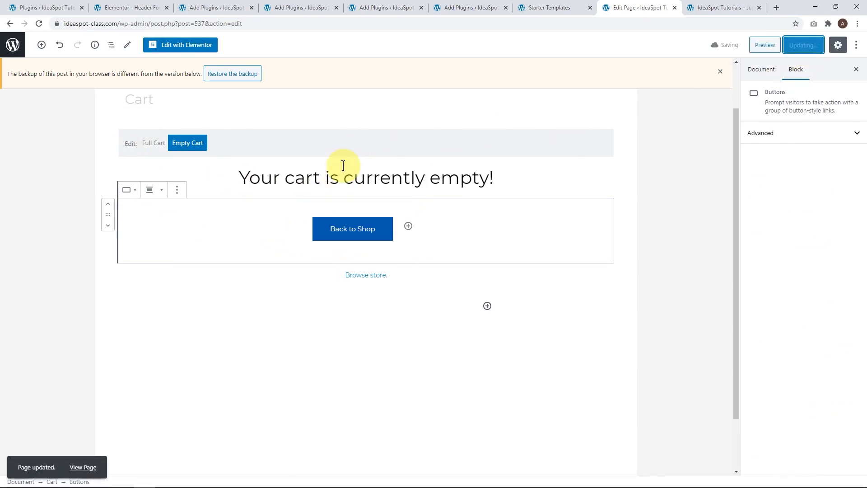
left_click(155, 148)
left_click(186, 146)
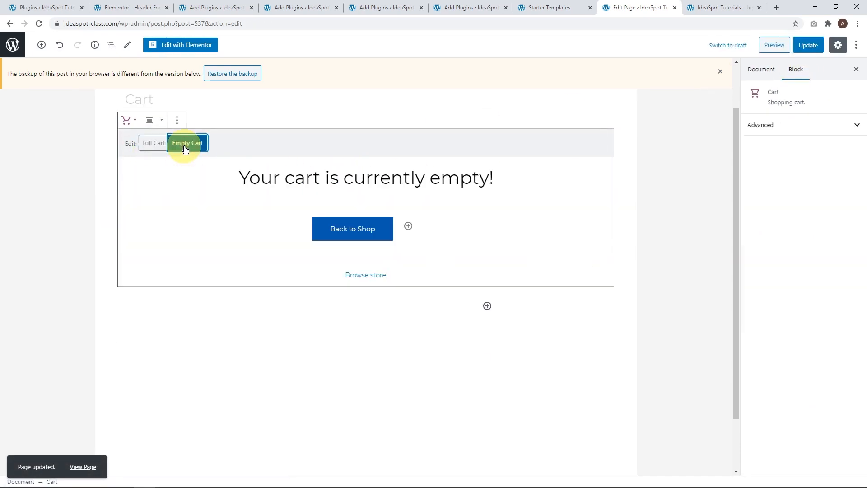
left_click(391, 274)
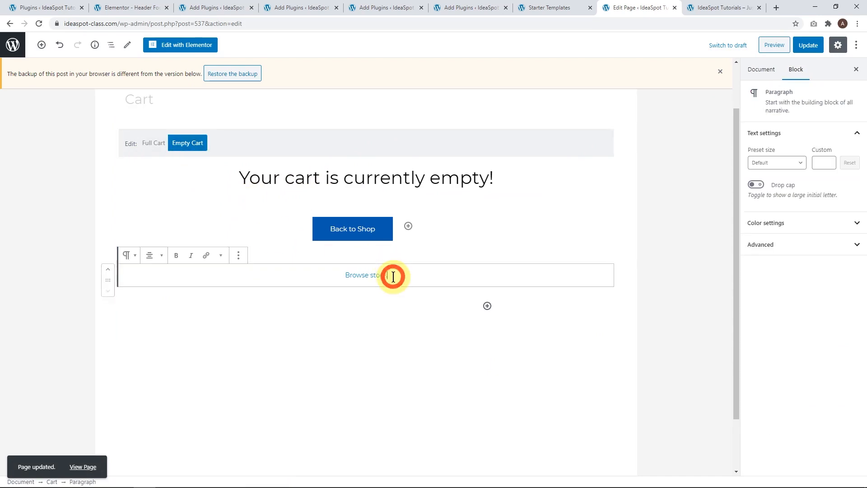
left_click(239, 261)
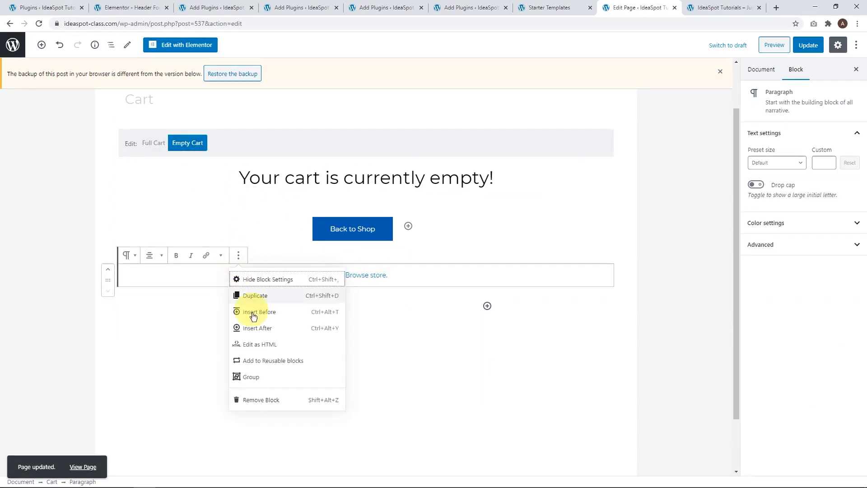
left_click(255, 400)
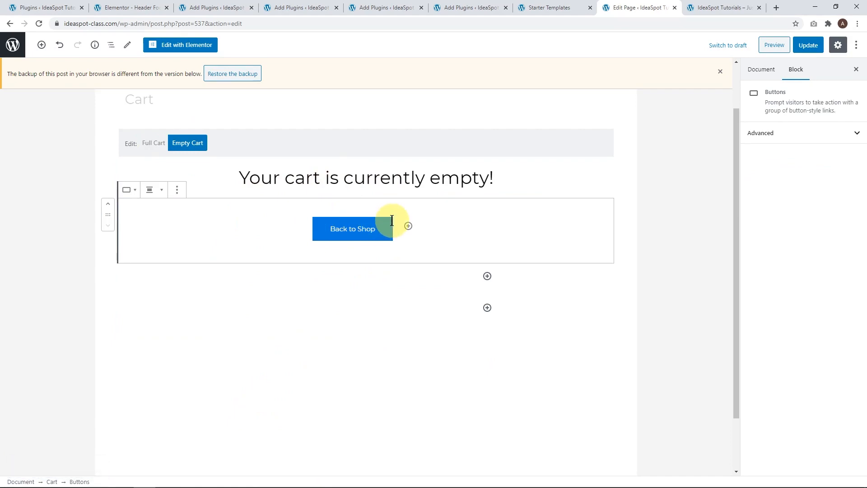
left_click(812, 49)
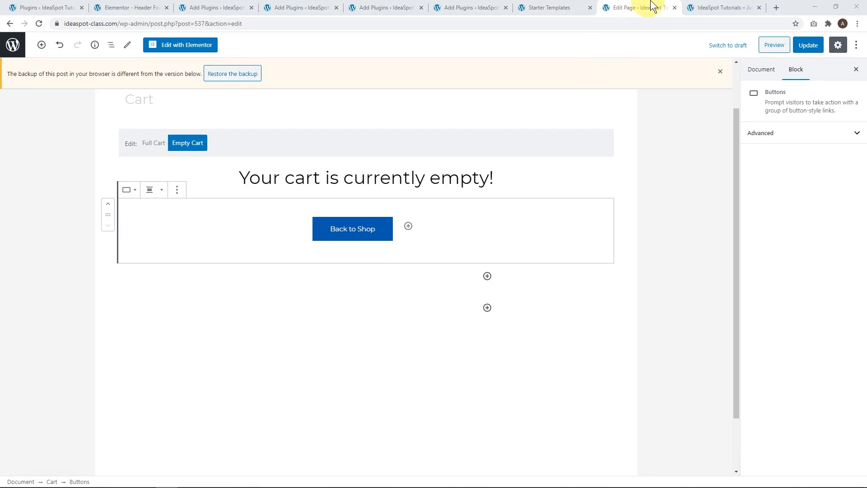
Step: Open the live site's cart page from the header's cart preview
left_click(709, 7)
mouse_move(831, 71)
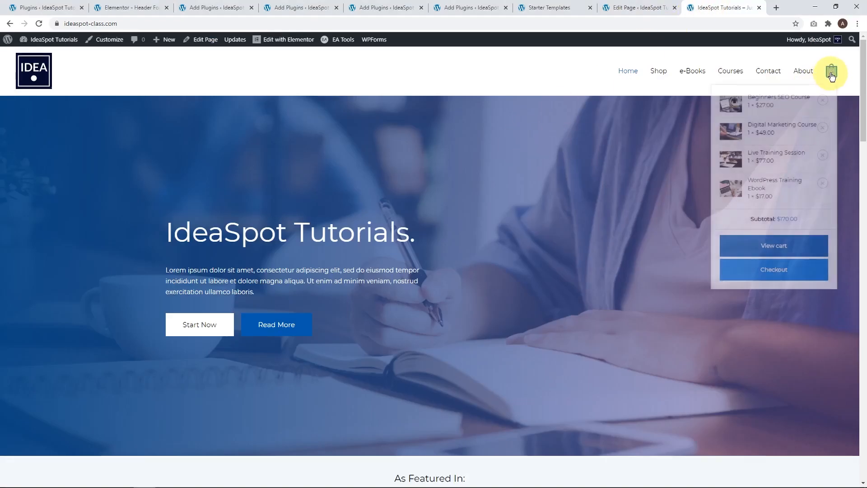
left_click(771, 243)
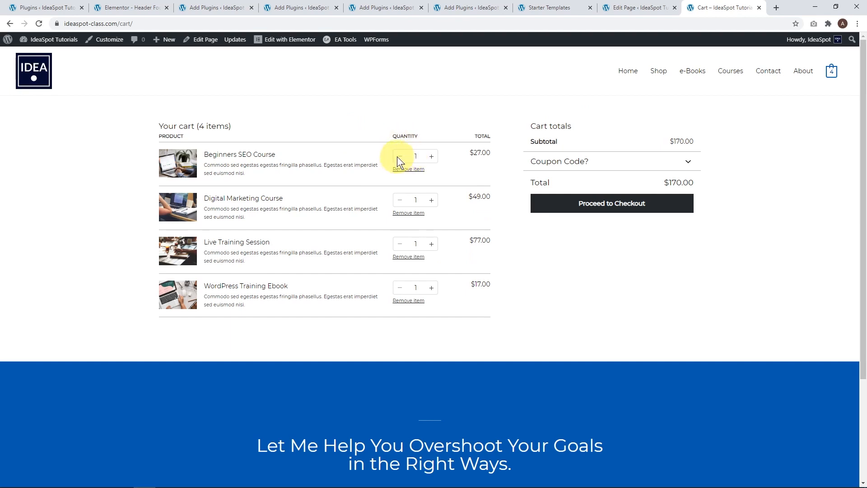
Step: Remove all four products from the live cart and test the Back to Shop button
left_click(398, 170)
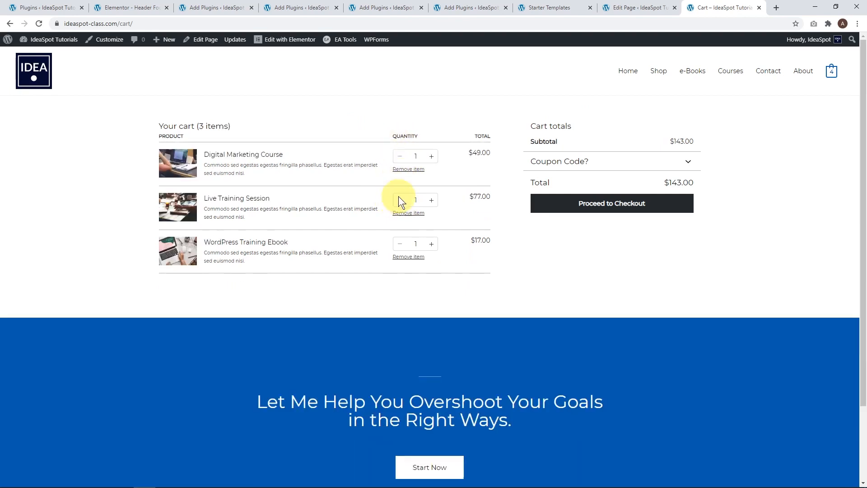
left_click(402, 169)
left_click(399, 170)
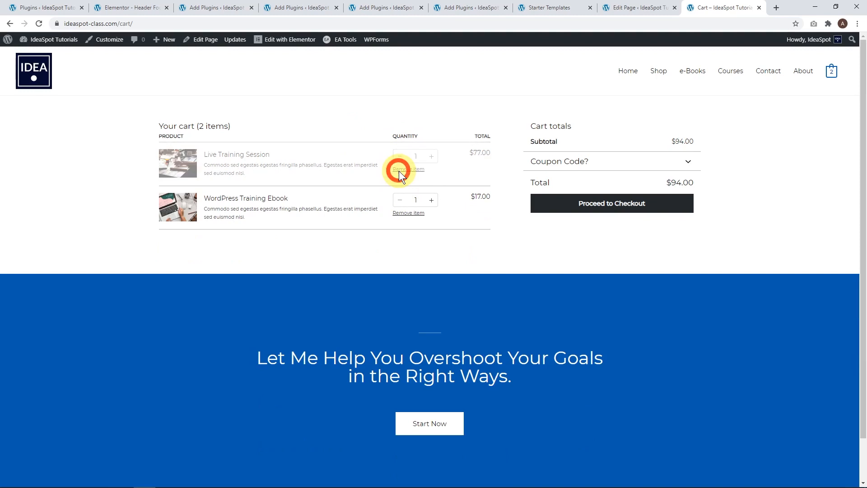
left_click(399, 169)
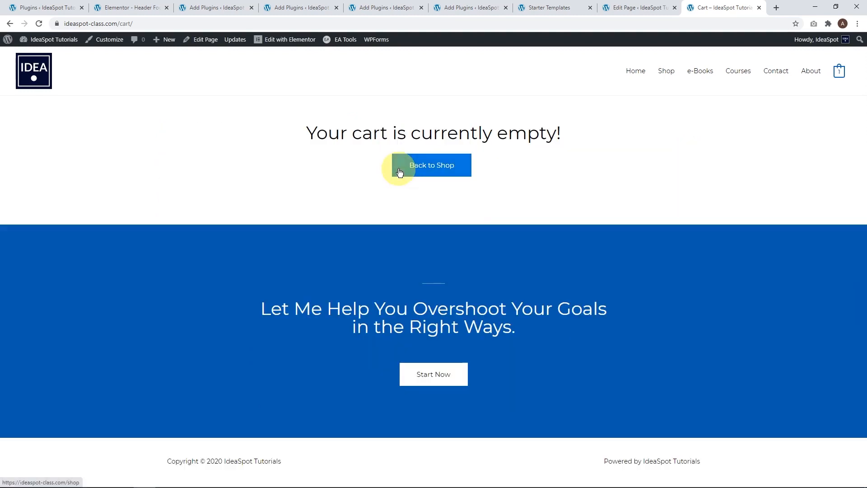
left_click(435, 168)
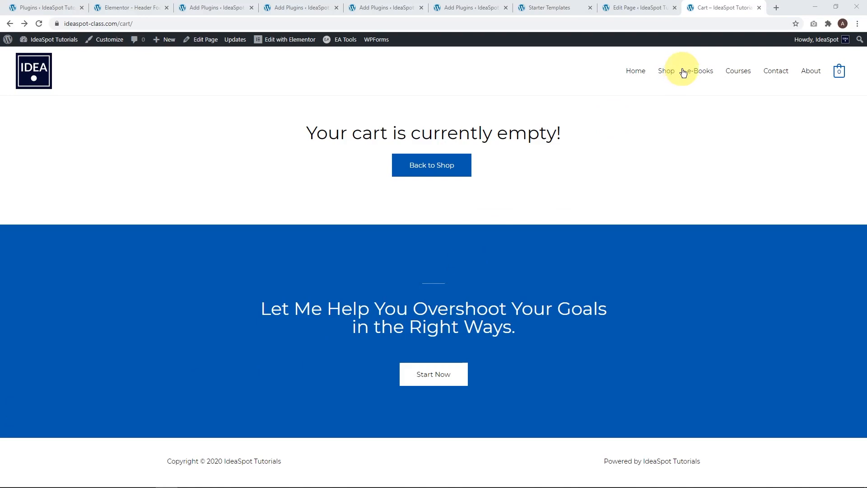
Step: Add the Beginners SEO Course to the cart from the Shop page
left_click(665, 76)
scroll(448, 229, "down", 3)
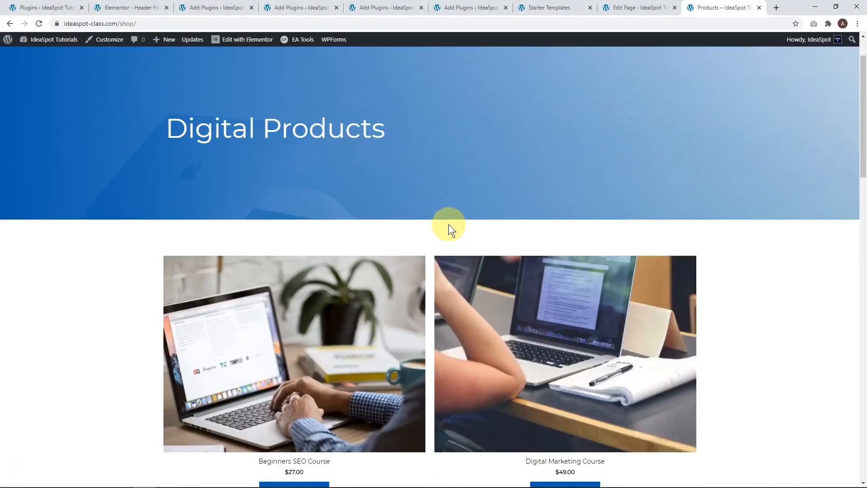
left_click(291, 413)
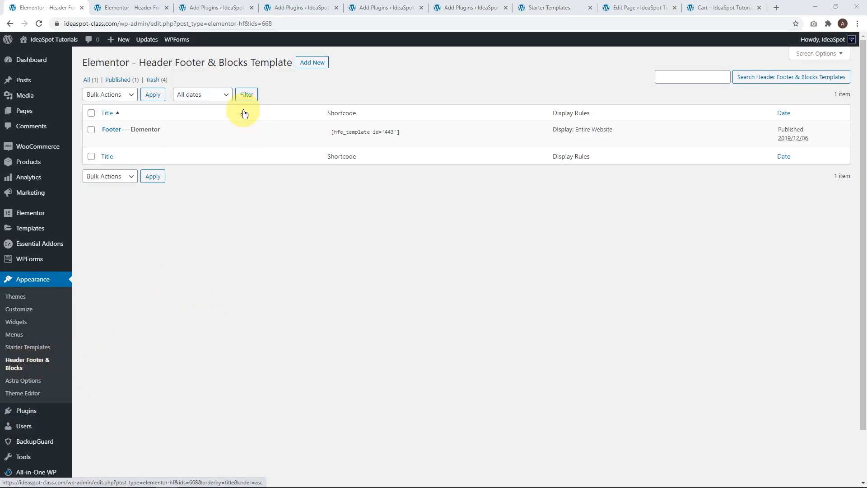
Step: Create a new Header Footer & Blocks template titled "Cart Header" with the template type Header
left_click(312, 66)
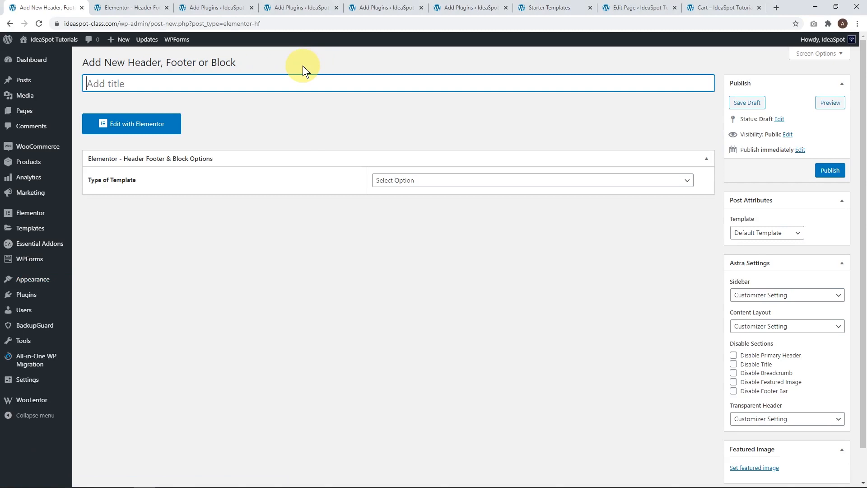
type("Cart Header")
left_click(418, 180)
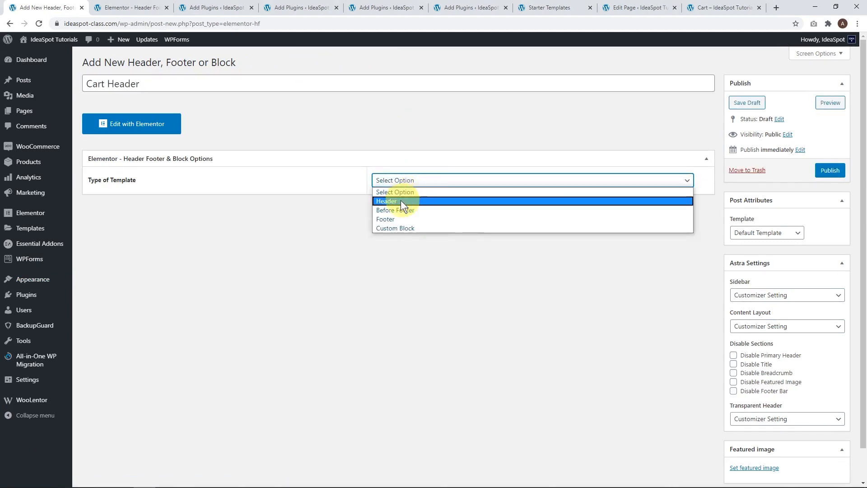
left_click(387, 201)
Step: Set the Cart Header template to display on the specific page "Cart" and publish it
left_click(390, 215)
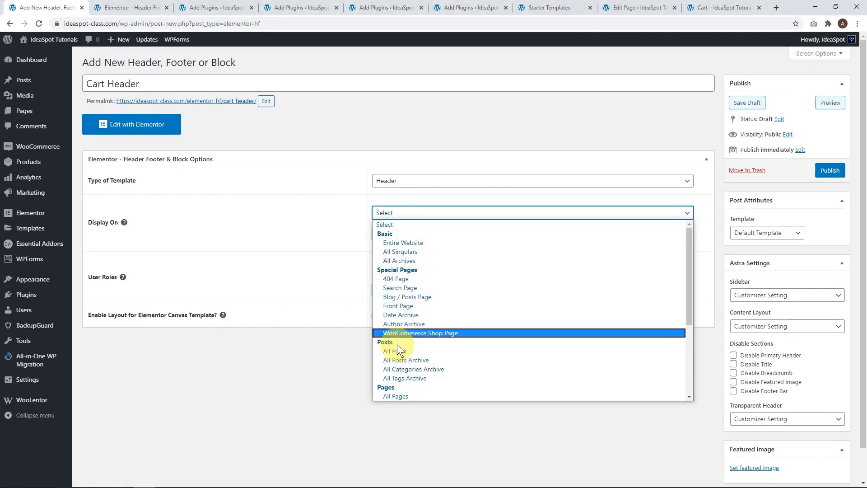
scroll(428, 315, "down", 5)
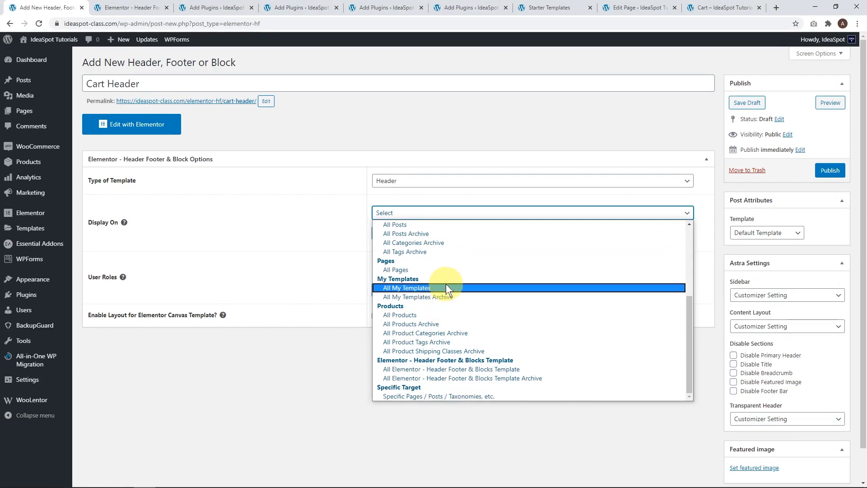
left_click(399, 396)
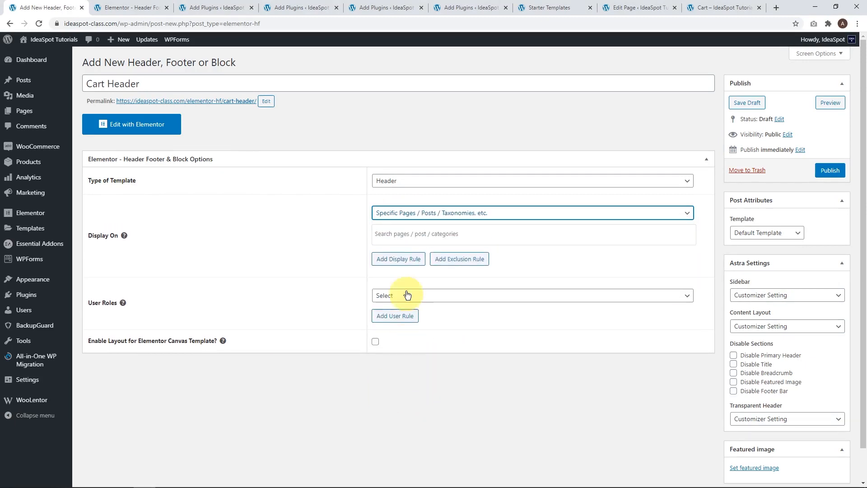
left_click(400, 235)
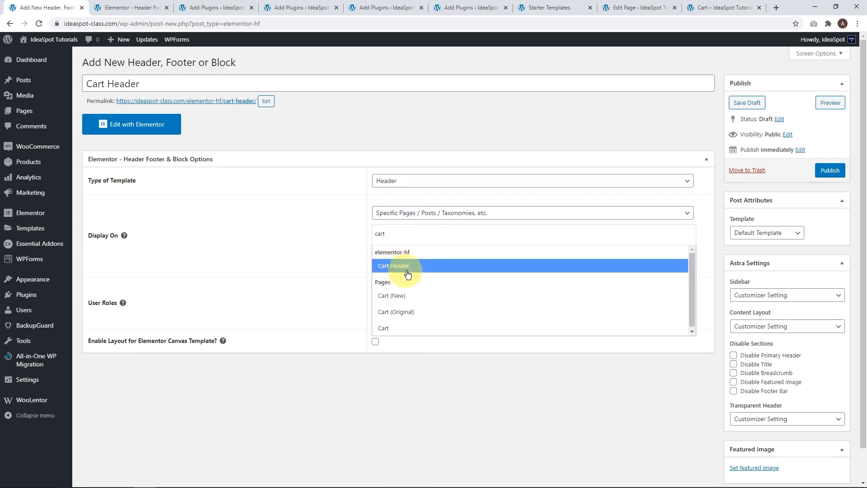
left_click(393, 330)
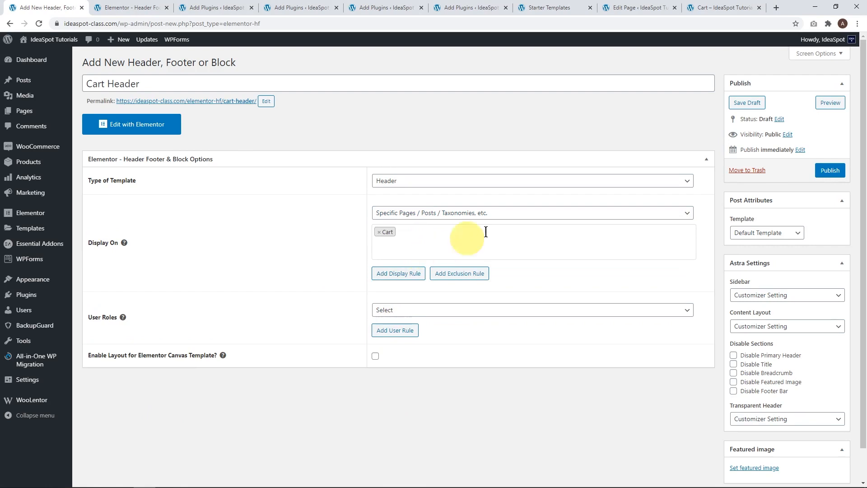
left_click(829, 170)
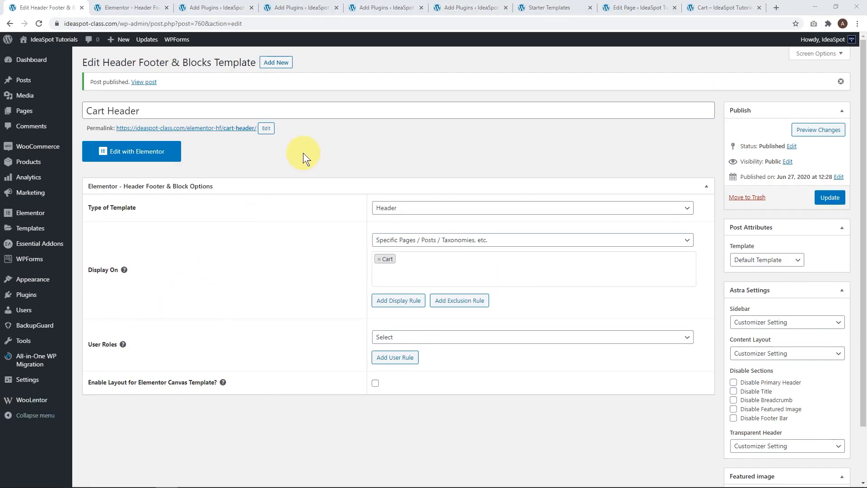
Step: Copy the Home page's hero section in Elementor and paste it into the Cart Header template
left_click(126, 156)
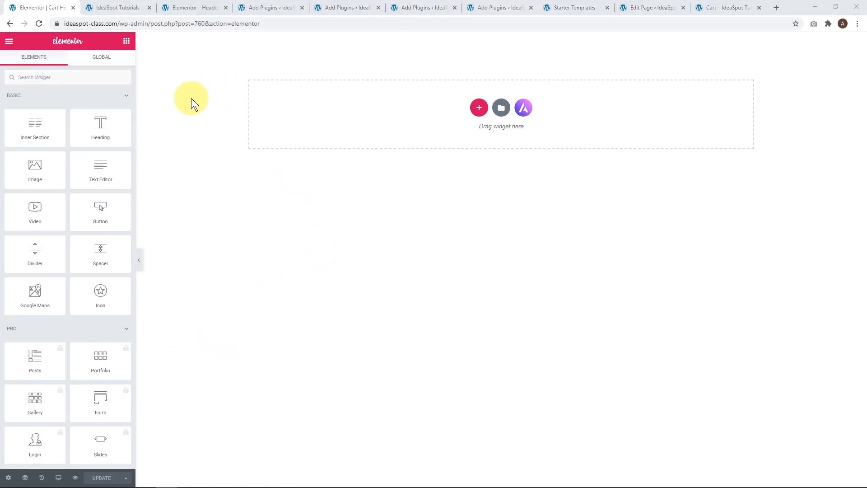
left_click(120, 6)
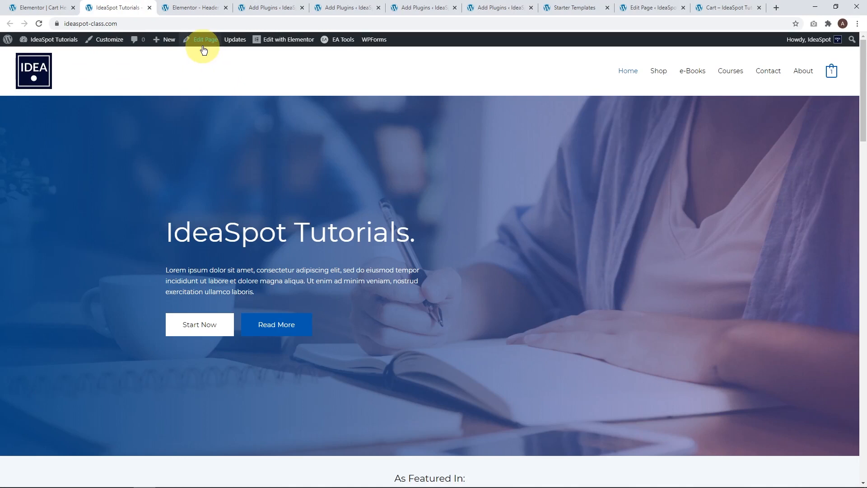
left_click(284, 41)
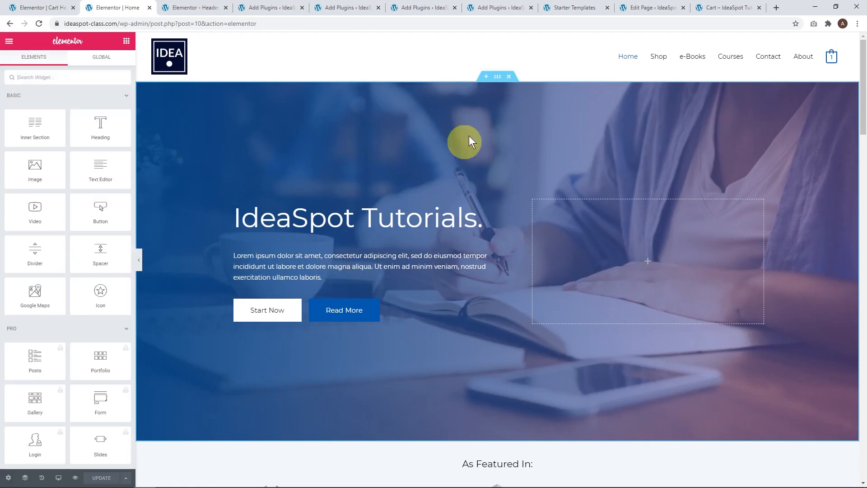
right_click(497, 80)
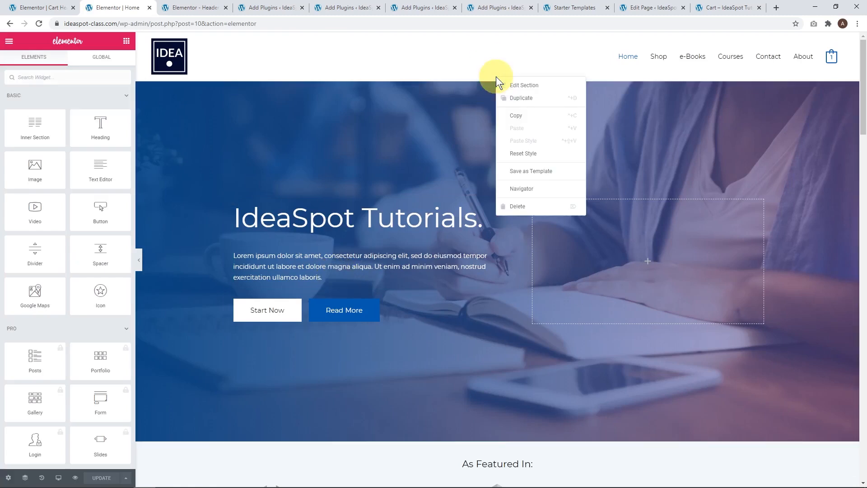
left_click(526, 117)
left_click(51, 8)
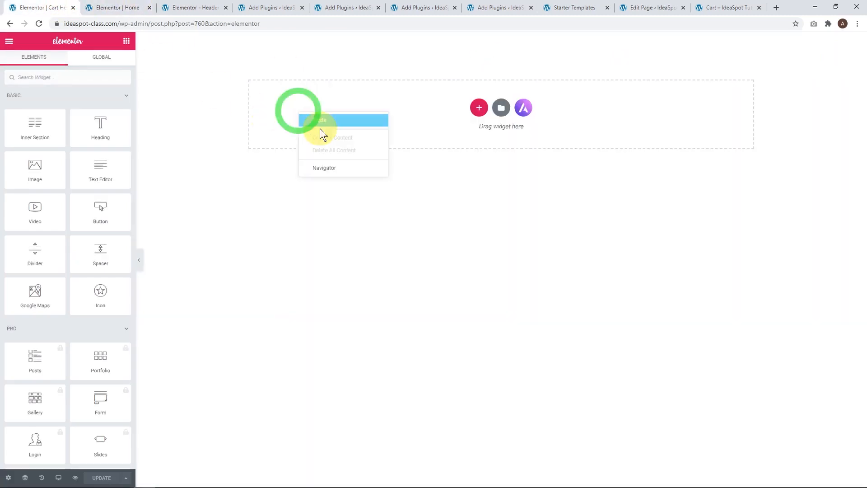
left_click(329, 123)
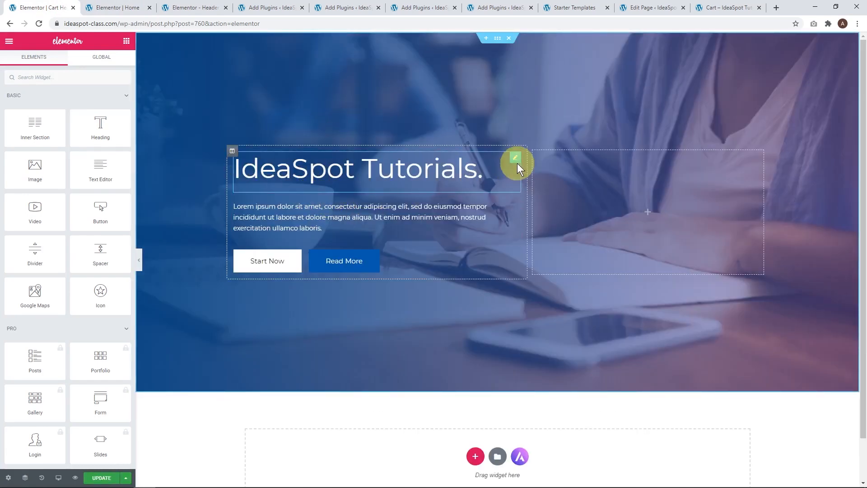
Step: Delete the heading, the text paragraph and the Read More and Start Now buttons from the pasted hero section
right_click(518, 165)
left_click(539, 294)
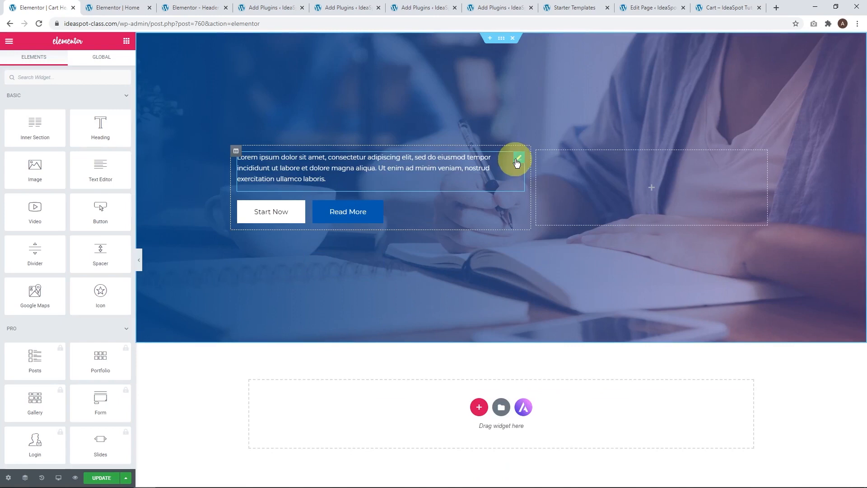
right_click(516, 162)
left_click(540, 287)
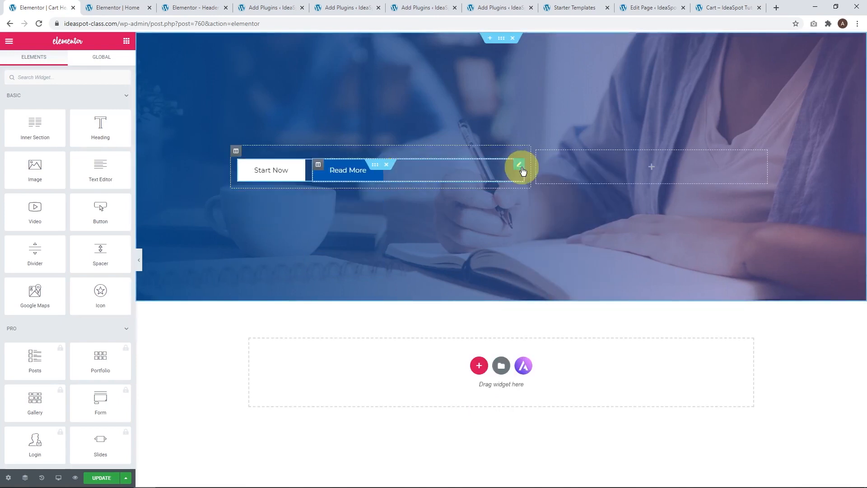
right_click(521, 167)
left_click(545, 295)
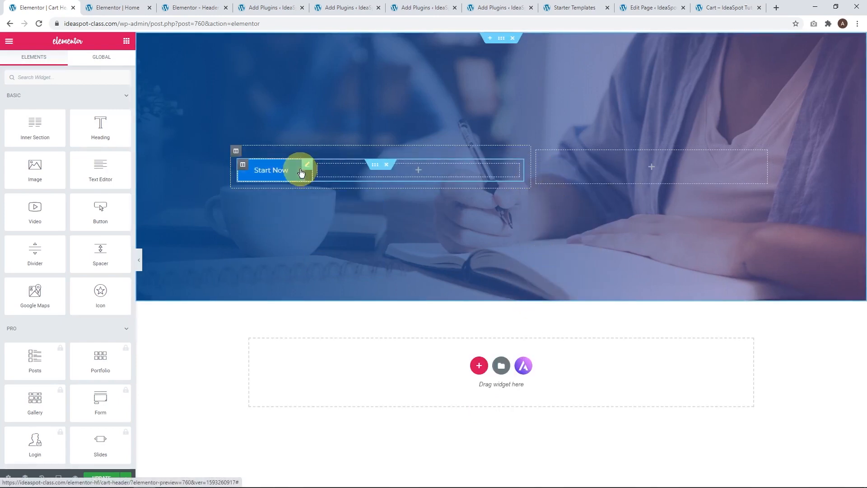
right_click(307, 169)
left_click(348, 296)
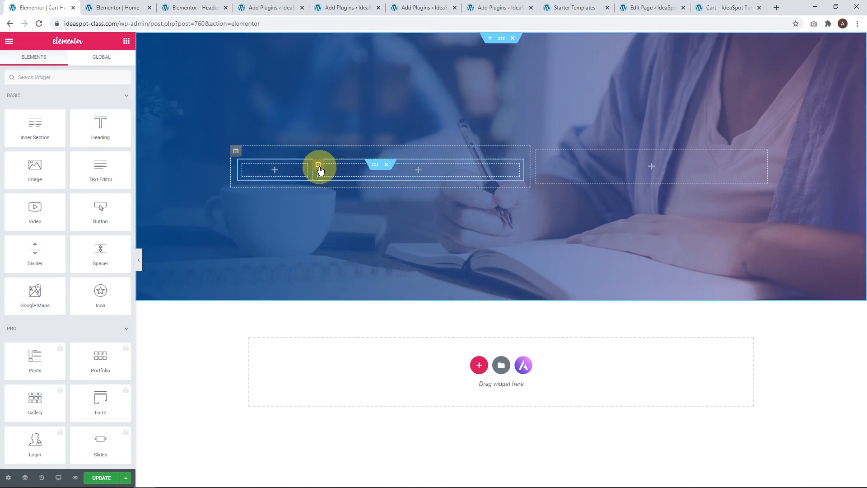
Step: Reduce the hero section to a single empty column by deleting the leftover inner section and the extra columns
right_click(319, 167)
left_click(350, 294)
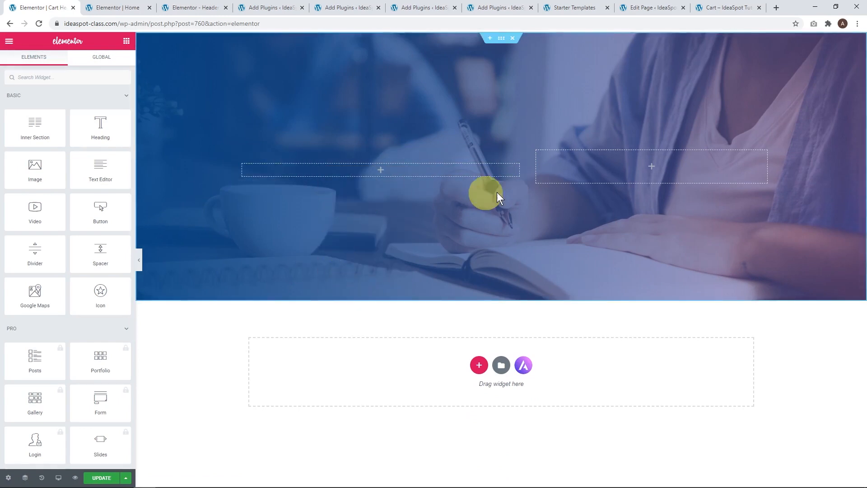
right_click(537, 154)
left_click(562, 281)
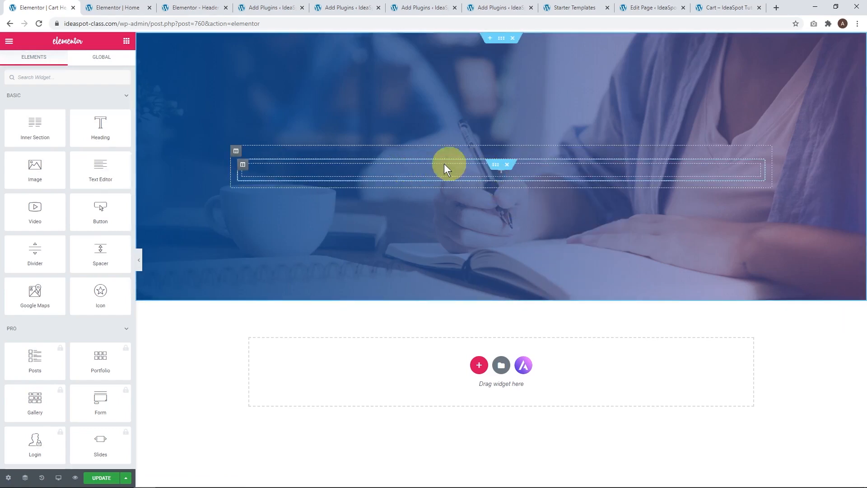
right_click(236, 151)
left_click(284, 282)
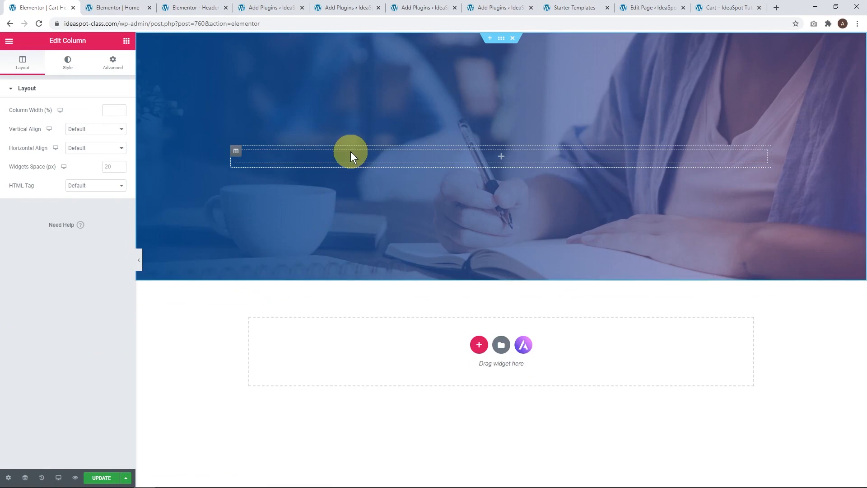
Step: Add a second column to the pasted hero section and remove the section's background image
right_click(238, 153)
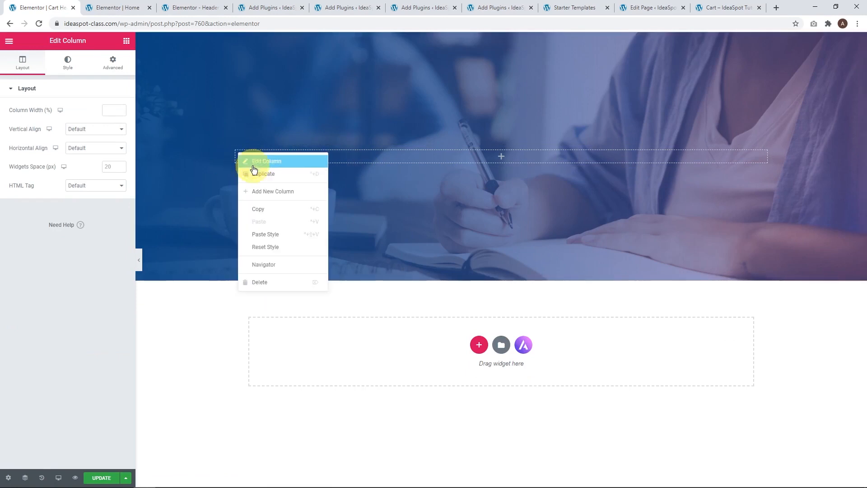
left_click(258, 194)
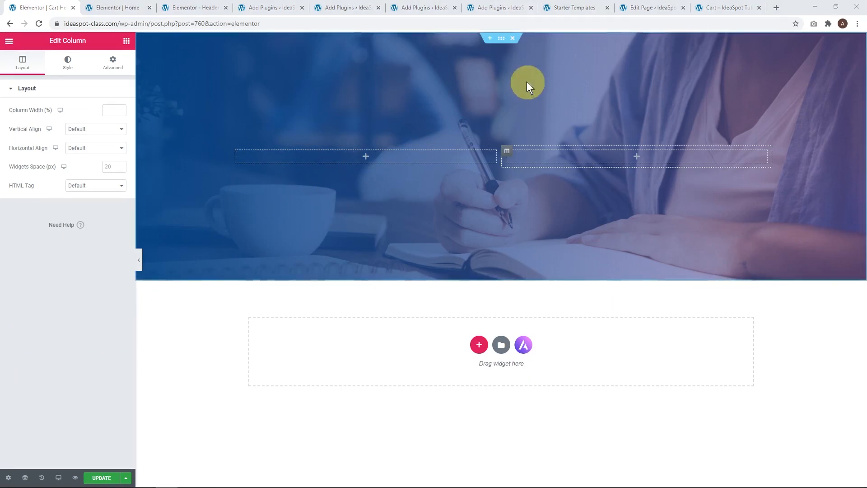
left_click(502, 38)
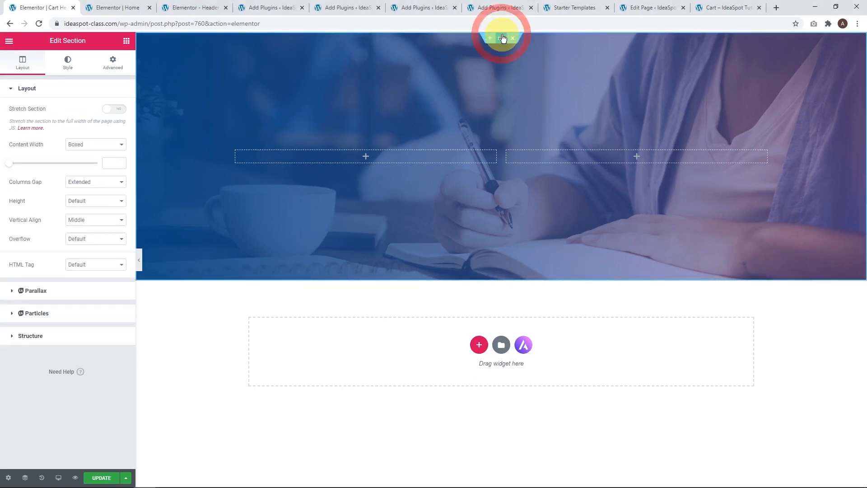
left_click(68, 63)
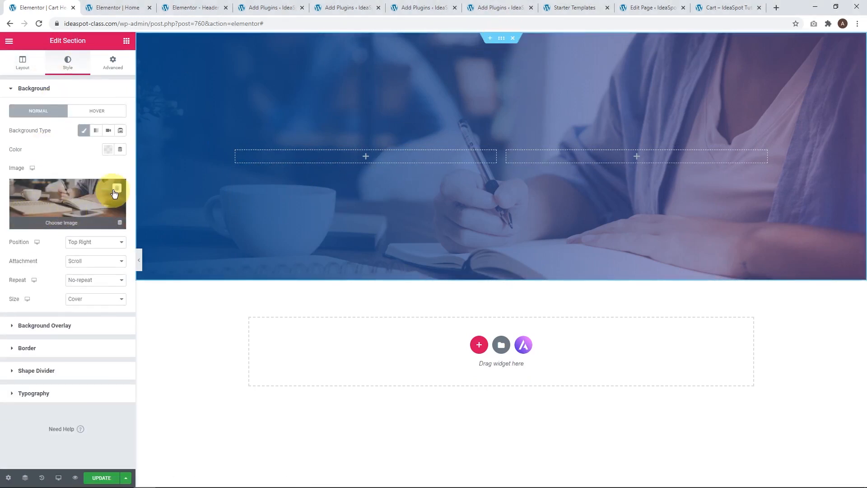
left_click(117, 189)
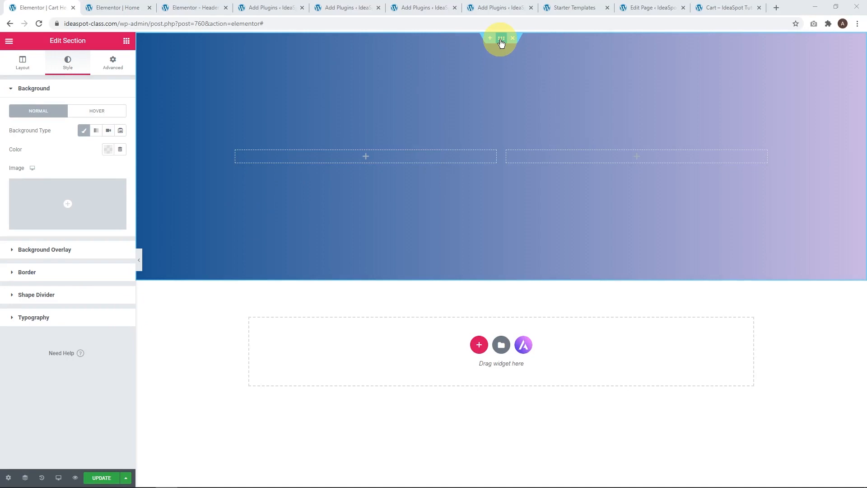
Step: Set the header section's top and bottom padding to 0
left_click(113, 63)
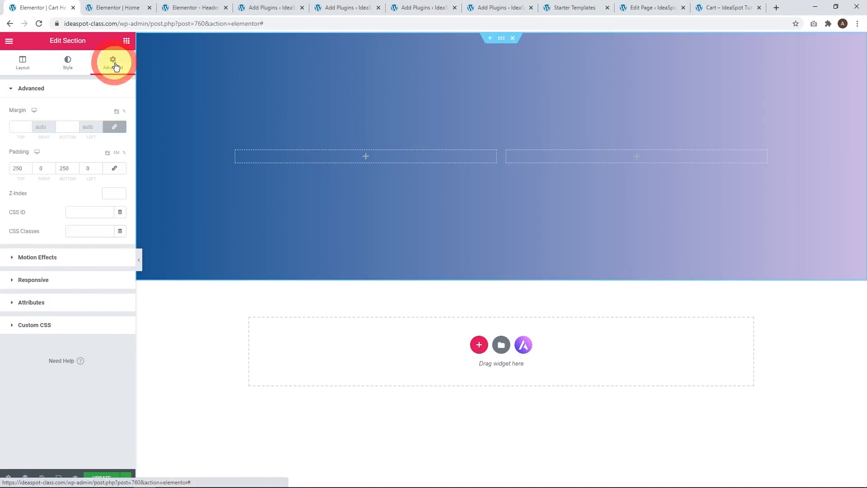
double_click(23, 168)
type("0")
double_click(64, 168)
type("0")
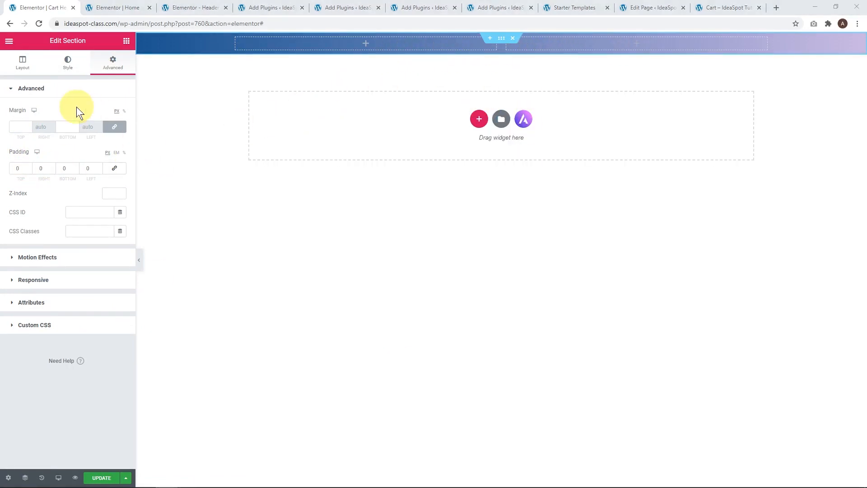
Step: Set the header section's content width to Full Width and turn on Stretch Section
left_click(22, 67)
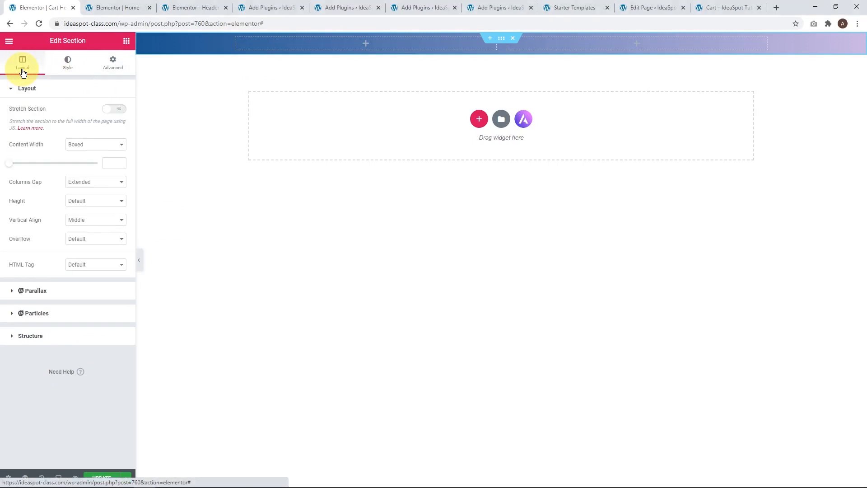
left_click(86, 144)
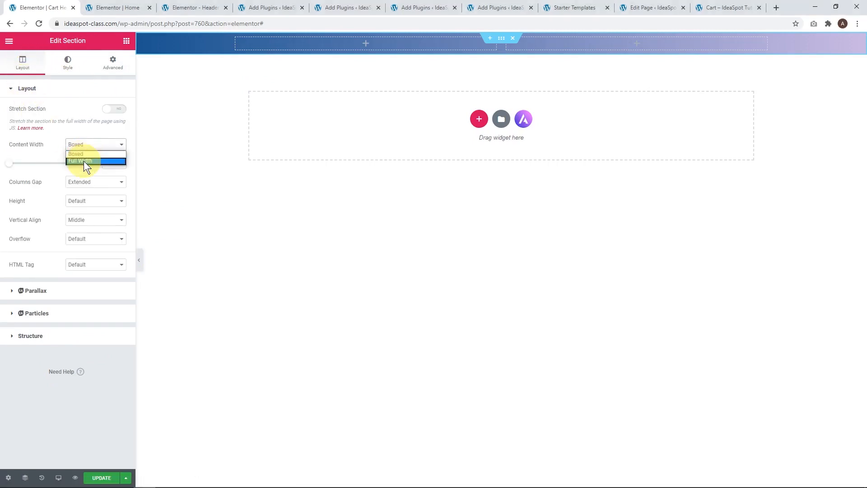
left_click(83, 161)
left_click(109, 111)
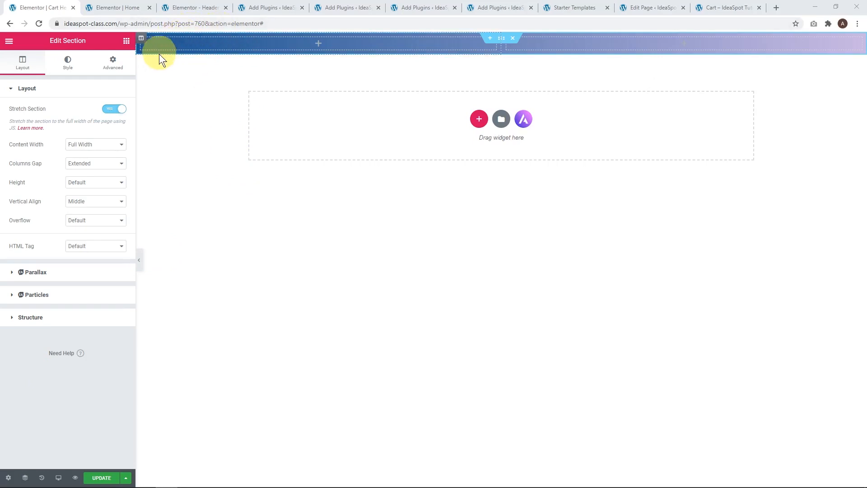
Step: Add an Image widget to the header's first column using idea-logo-160.png from the media library
left_click(127, 42)
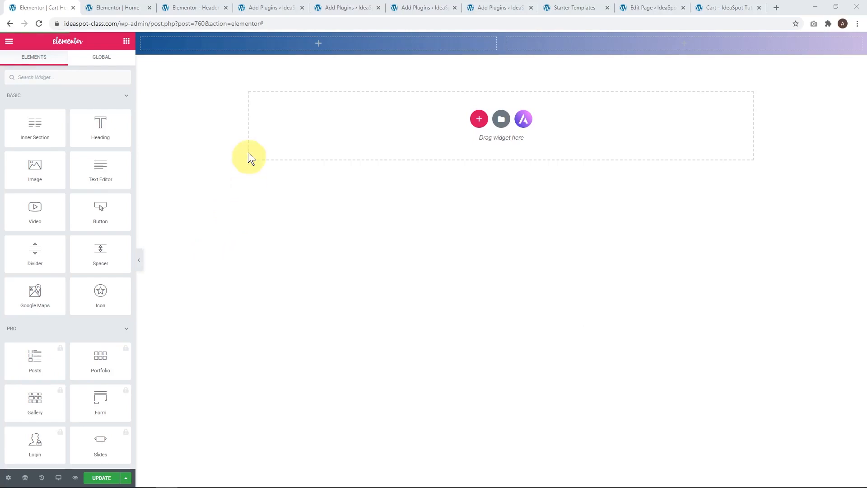
left_click_drag(64, 160, 182, 44)
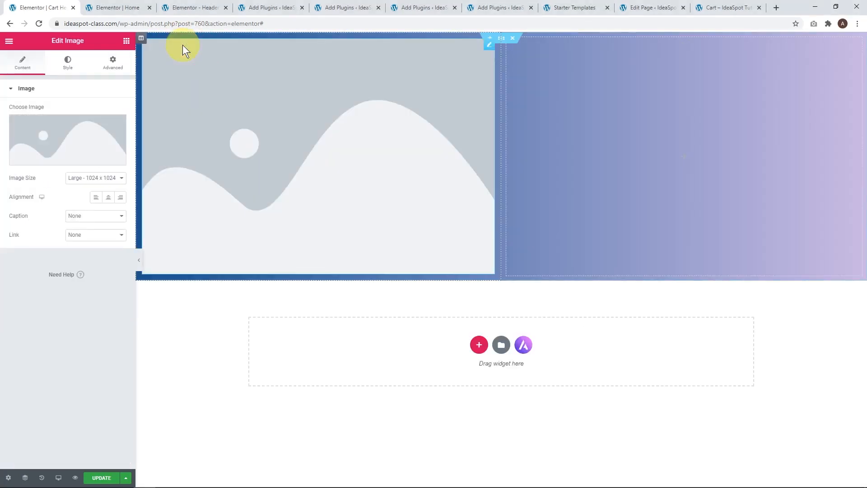
left_click(66, 142)
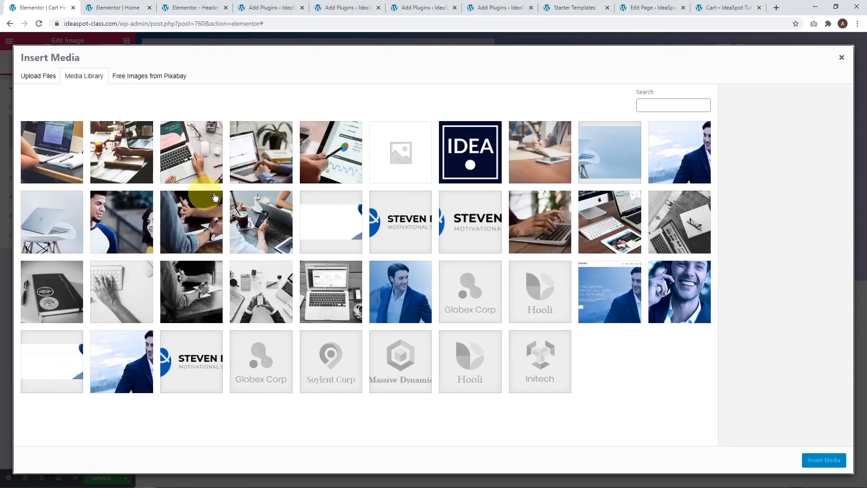
left_click(475, 165)
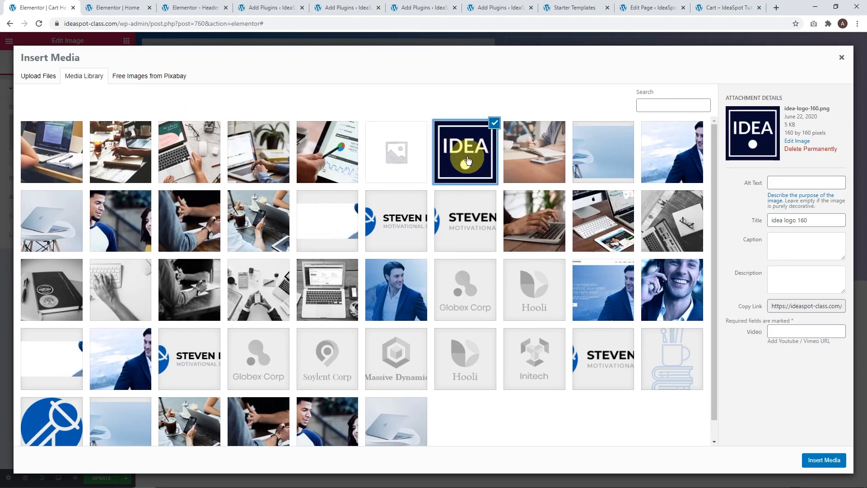
left_click(827, 461)
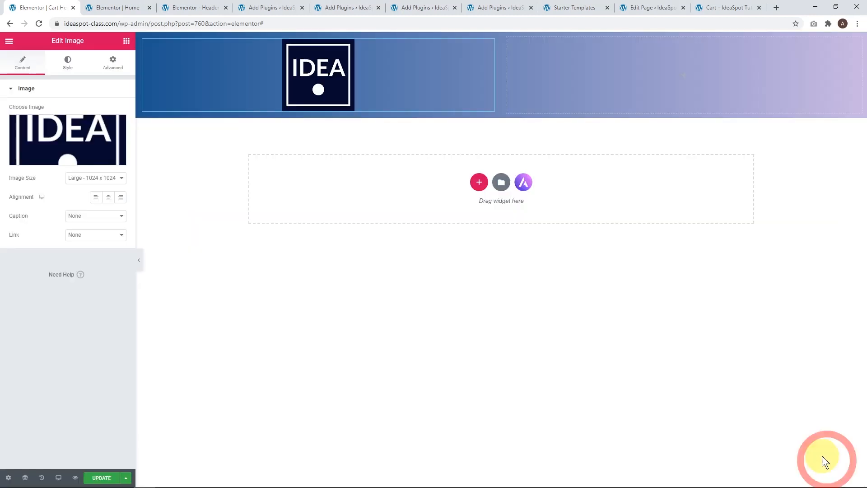
Step: Align the logo image to the left and set its column's vertical alignment to Middle
left_click(329, 66)
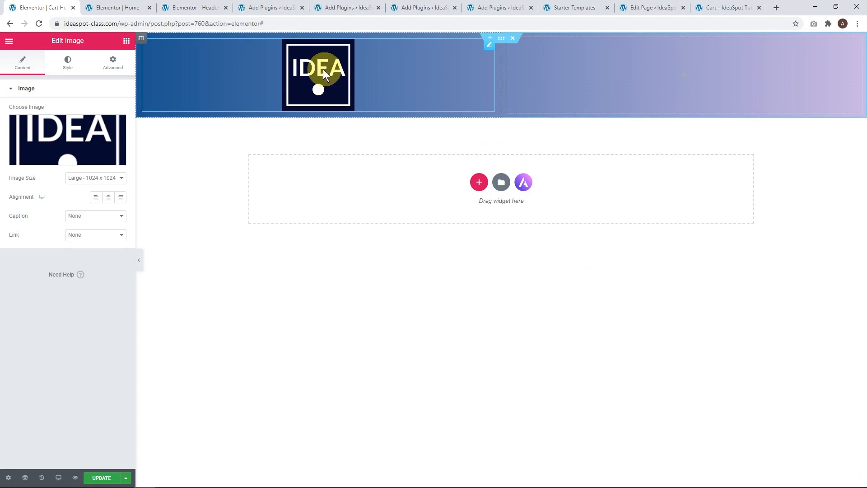
left_click(96, 199)
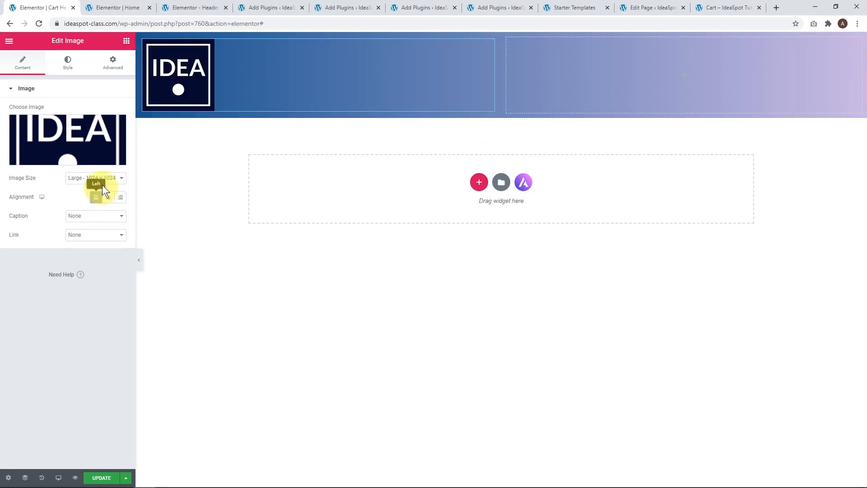
left_click(137, 40)
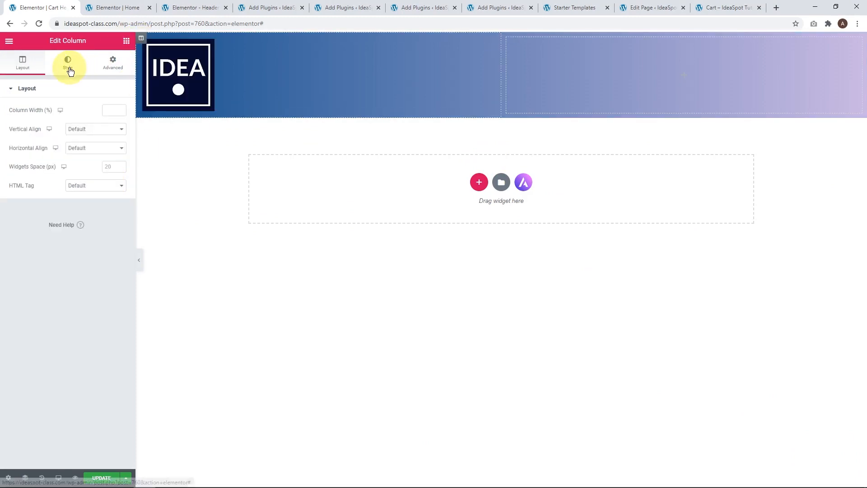
left_click(78, 129)
left_click(84, 150)
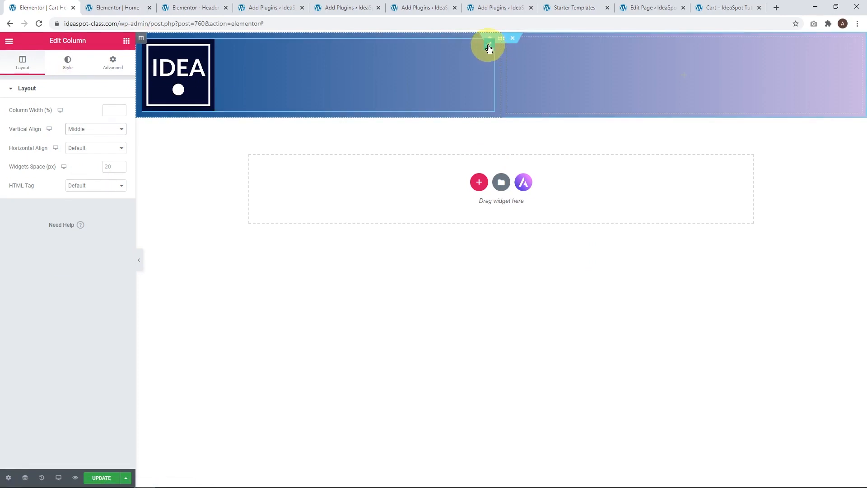
Step: Set the logo image's width to 60 px and update the template
left_click(490, 46)
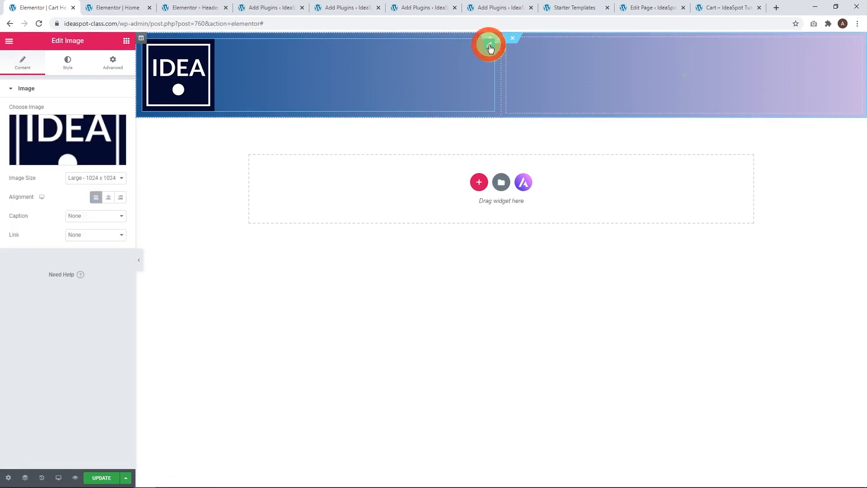
left_click(67, 67)
left_click(113, 111)
left_click_drag(10, 130, 18, 129)
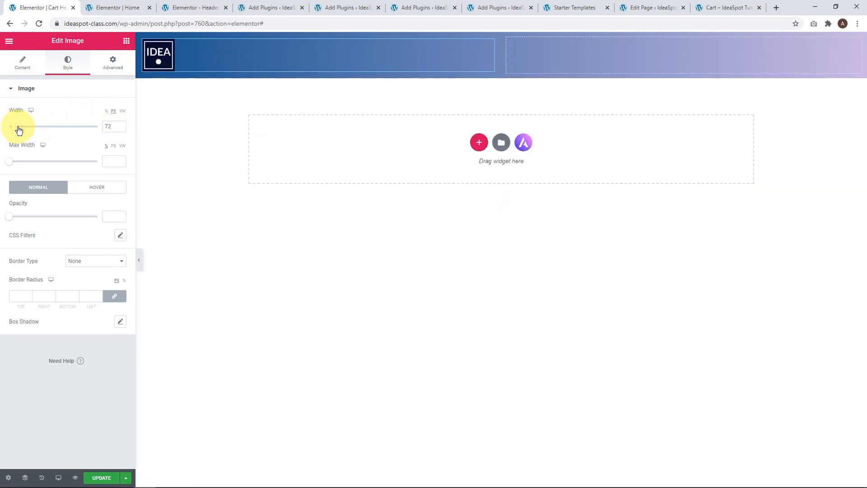
left_click_drag(111, 127, 87, 126)
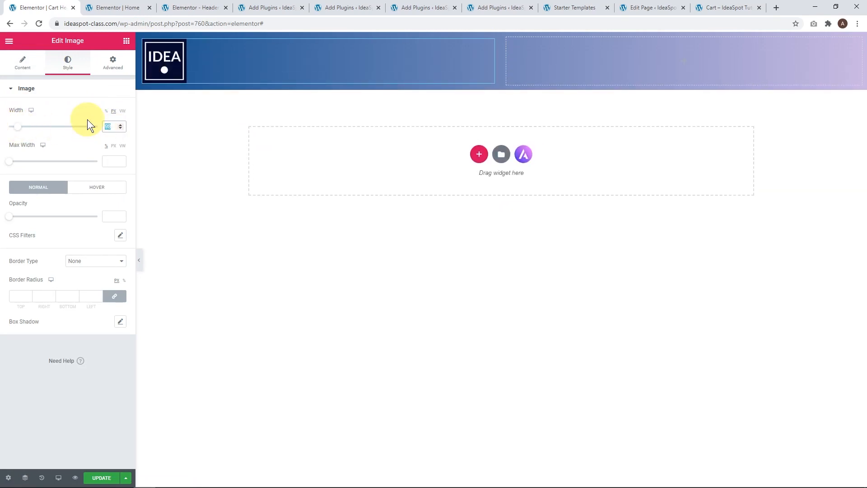
type("60")
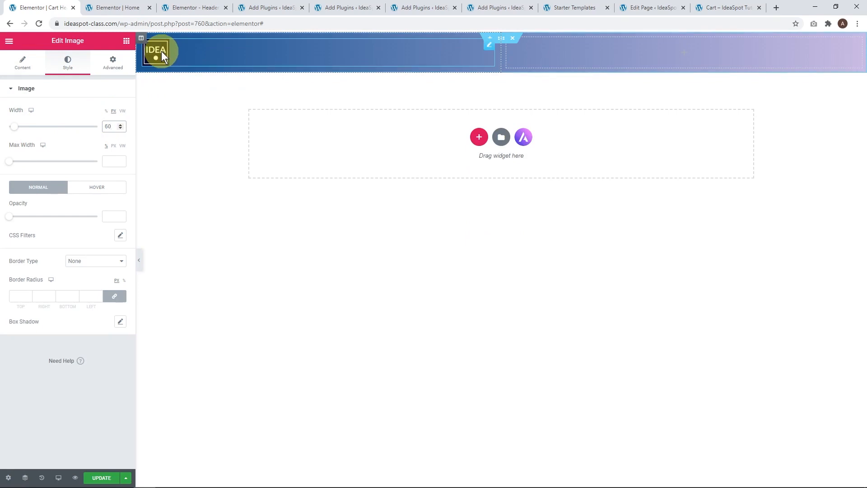
left_click(101, 477)
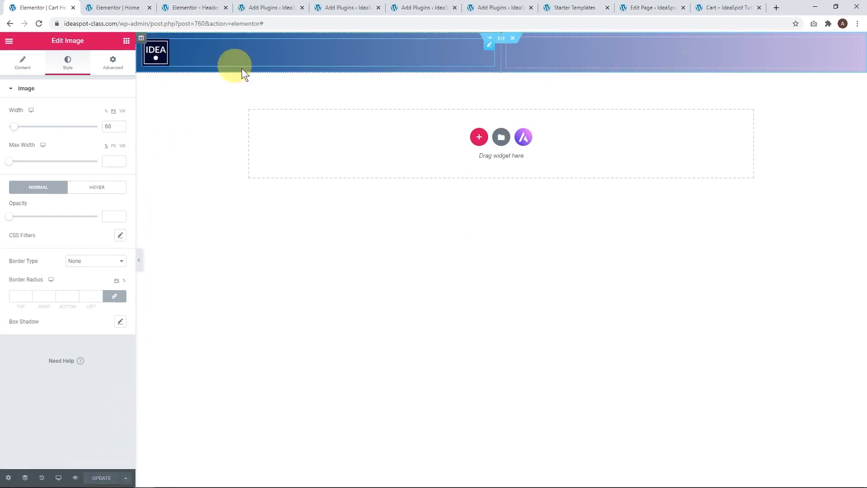
Step: Narrow the logo column and add a Heading widget titled "Cart" to the wider column beside it
left_click_drag(500, 55, 296, 46)
left_click_drag(195, 45, 205, 45)
left_click(126, 40)
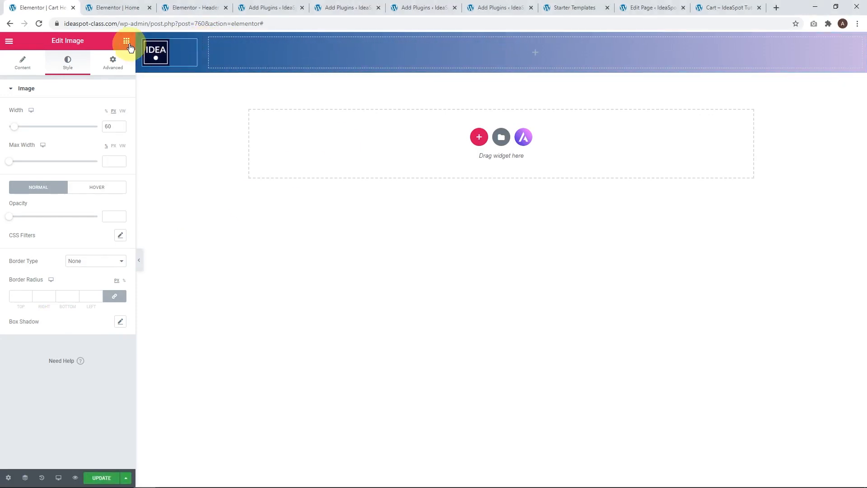
left_click_drag(100, 129, 230, 52)
left_click_drag(93, 116, 4, 116)
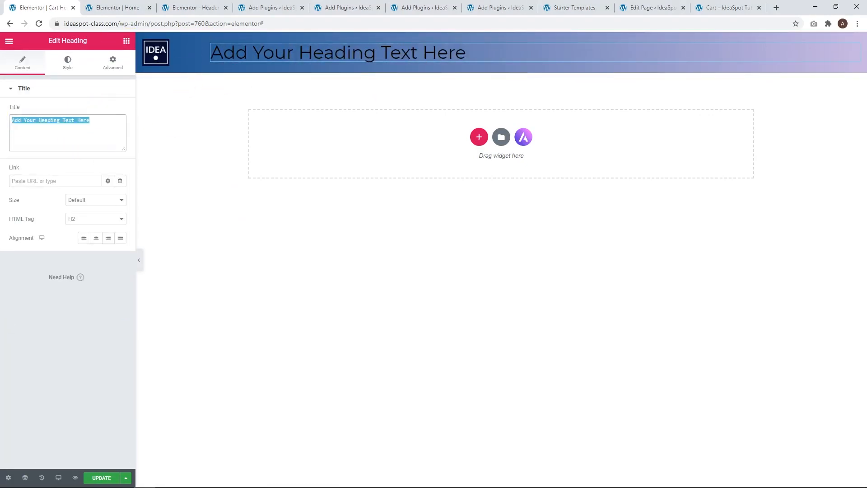
type("Cart")
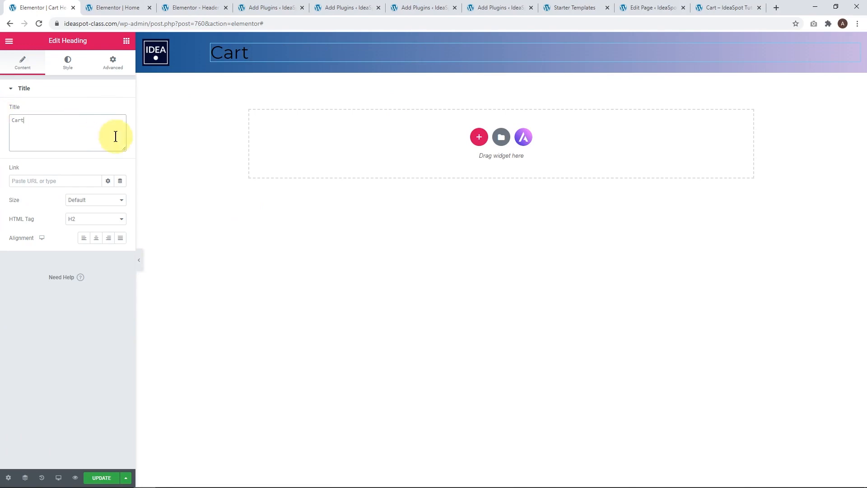
Step: Set the Cart heading's text color to white (#FFFFFF) and narrow the logo column to about 7% of the width
left_click(68, 64)
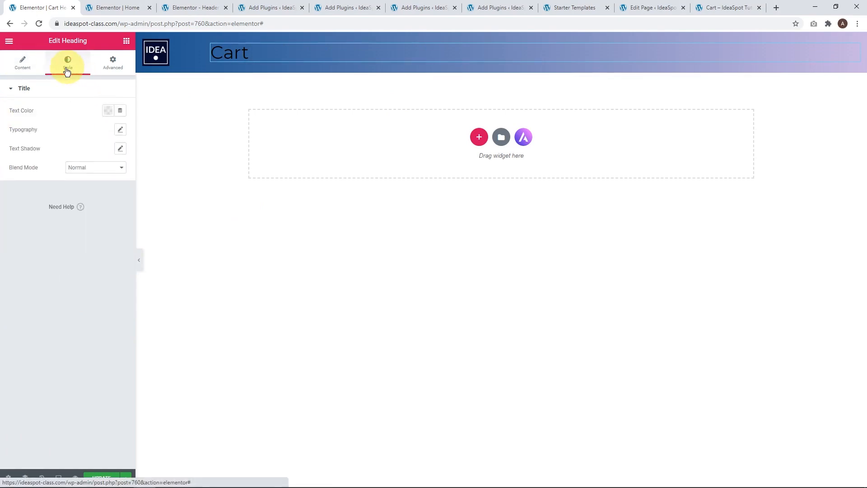
left_click(108, 110)
left_click(147, 132)
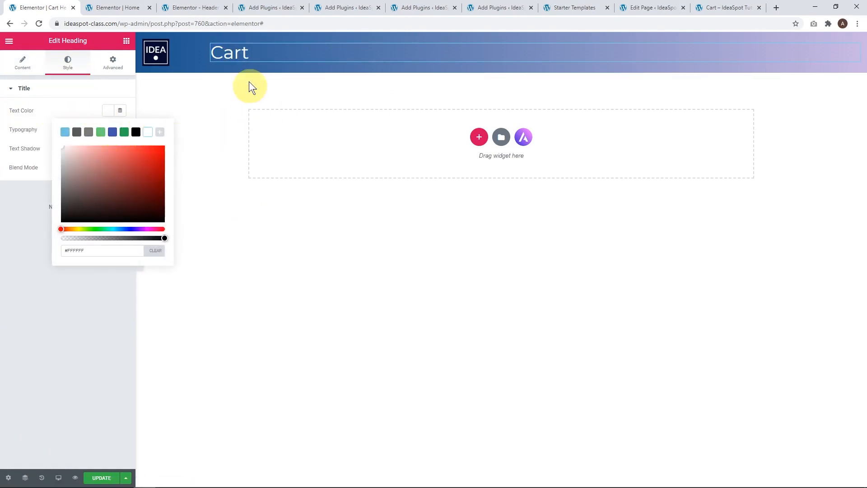
left_click_drag(203, 50, 186, 50)
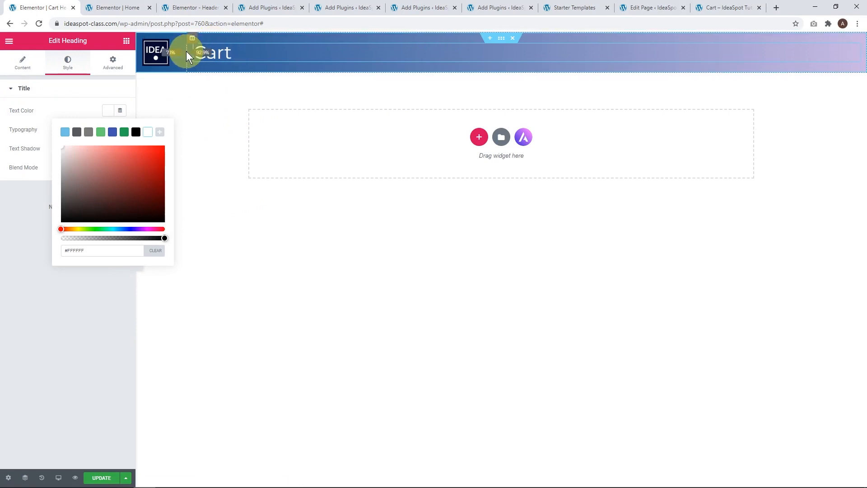
left_click(94, 327)
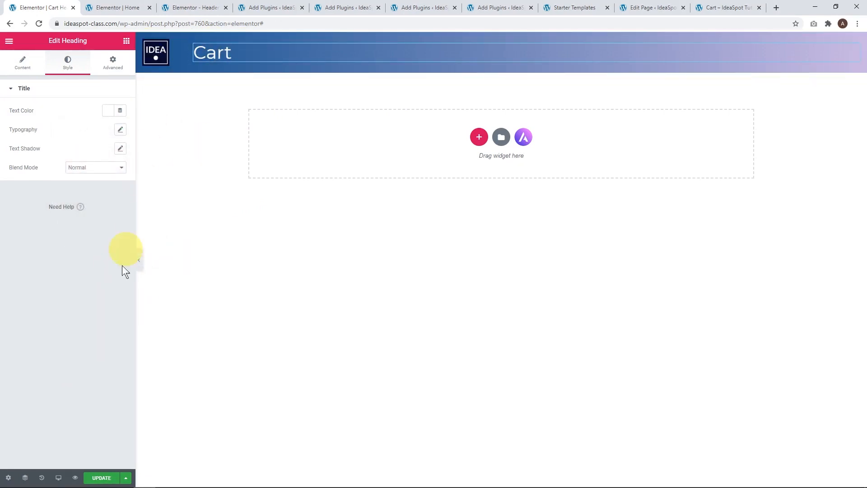
Step: In the tablet preview, set the header section's top and bottom padding to 0
left_click(58, 477)
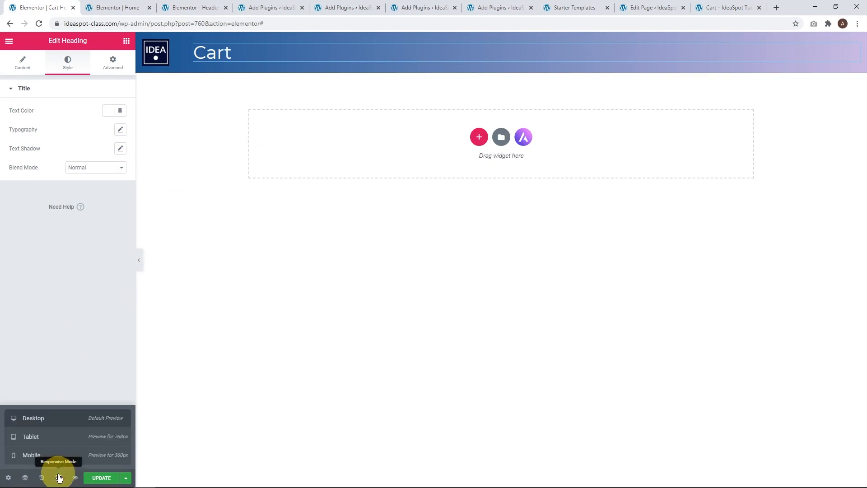
left_click(40, 436)
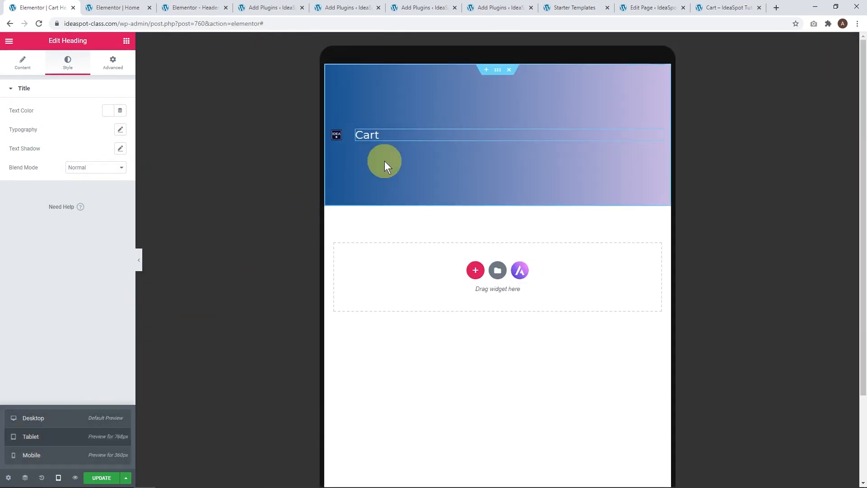
left_click(110, 66)
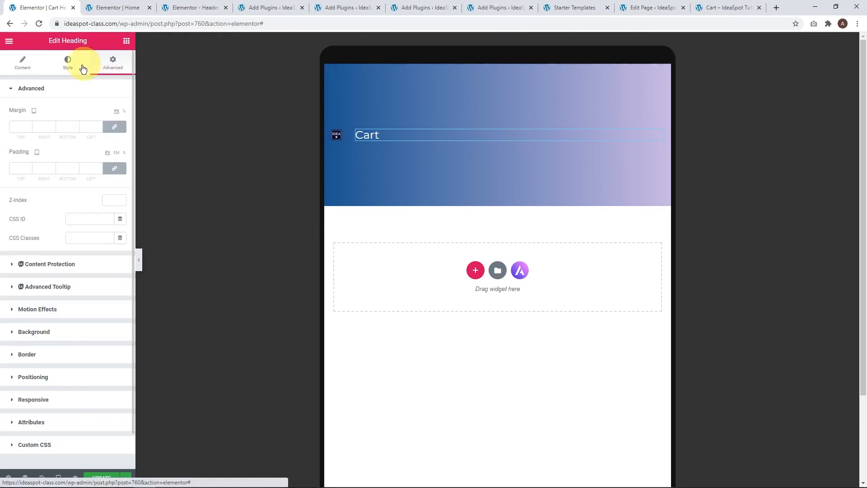
left_click(502, 75)
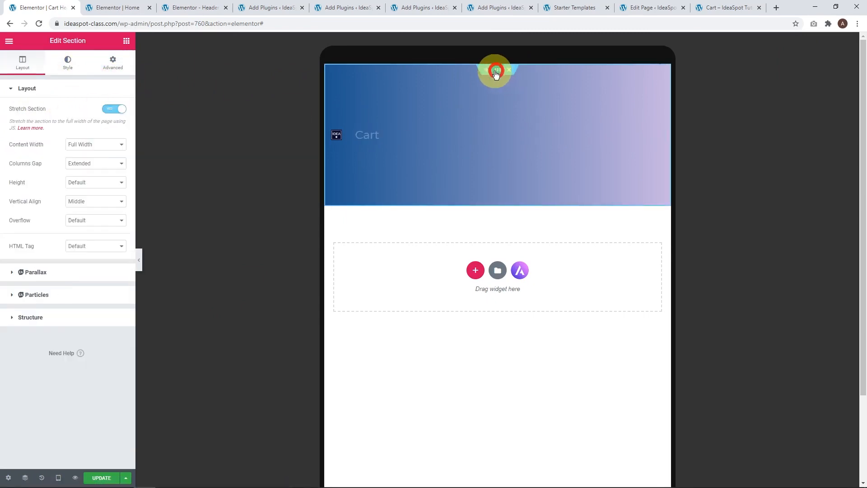
left_click(109, 66)
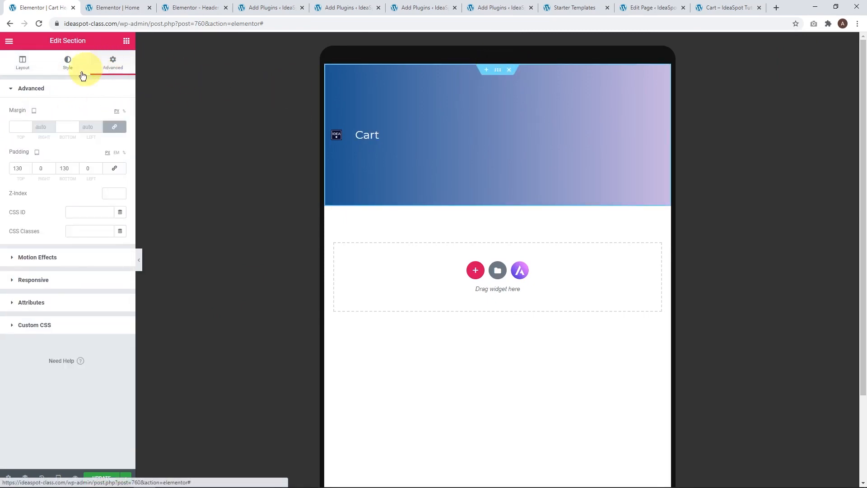
double_click(22, 168)
type("0")
double_click(68, 168)
type("0")
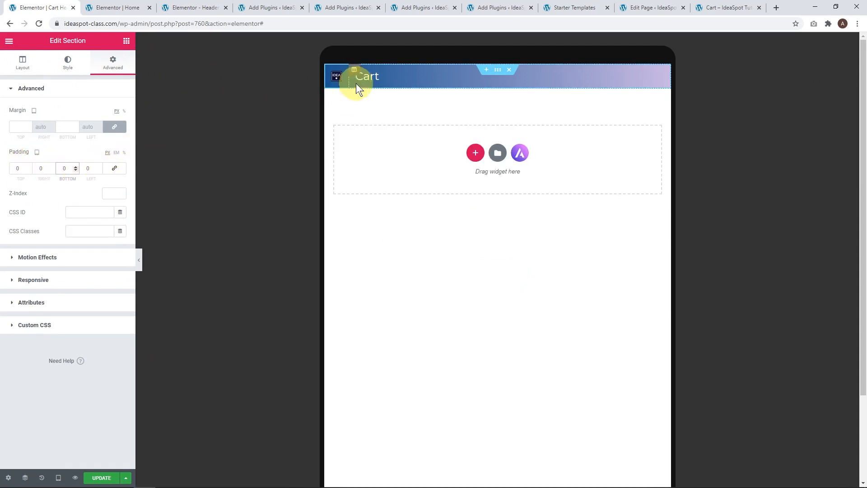
Step: Set the tablet column widths to 15% for the logo column and 50% for the Cart heading column
left_click(330, 71)
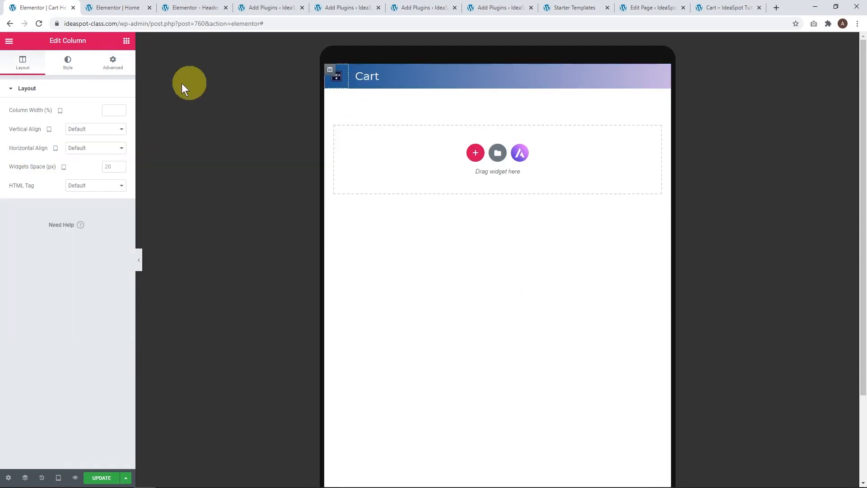
left_click(64, 64)
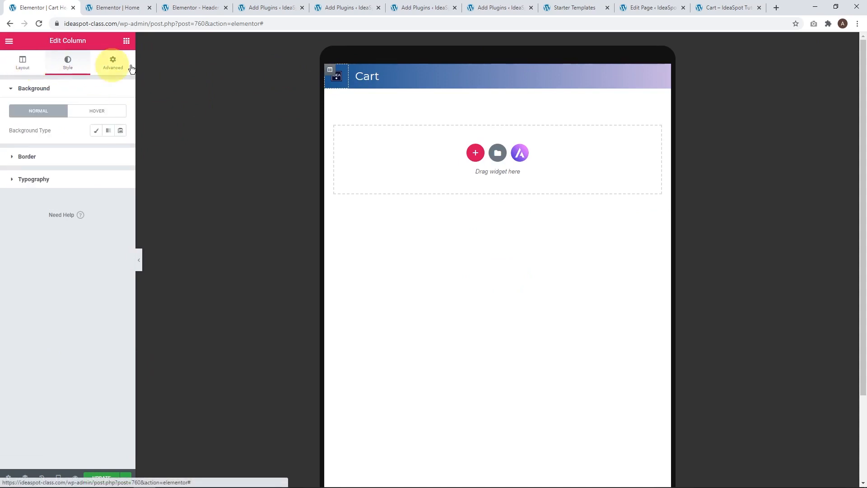
left_click(22, 66)
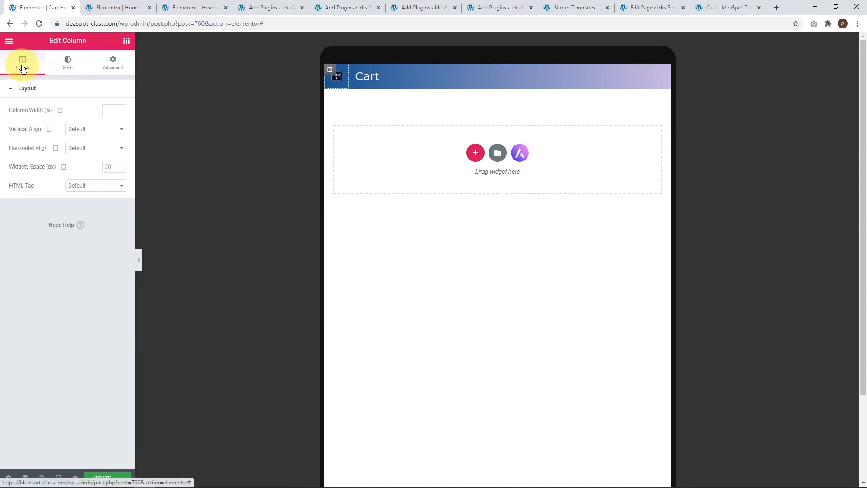
left_click(121, 116)
type("10")
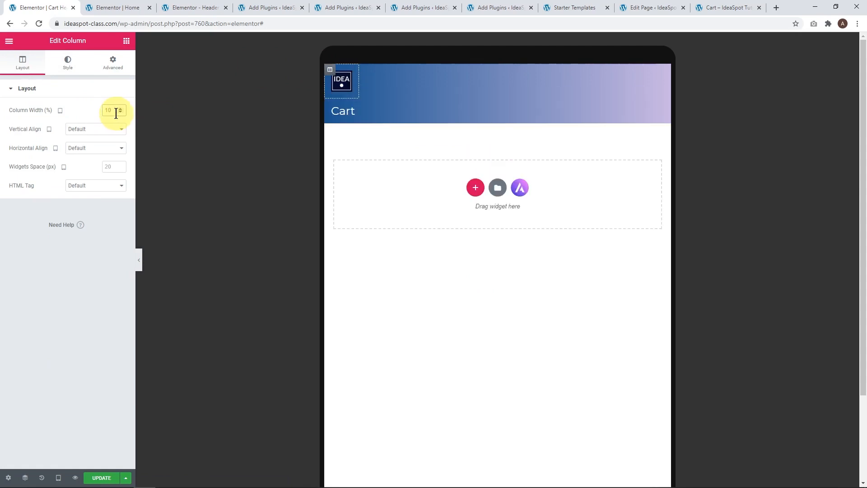
left_click_drag(116, 113, 96, 112)
type("15")
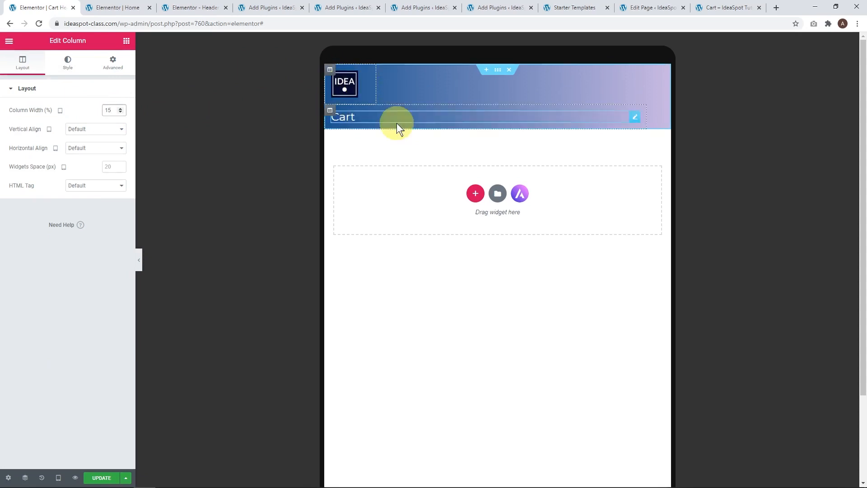
left_click(330, 112)
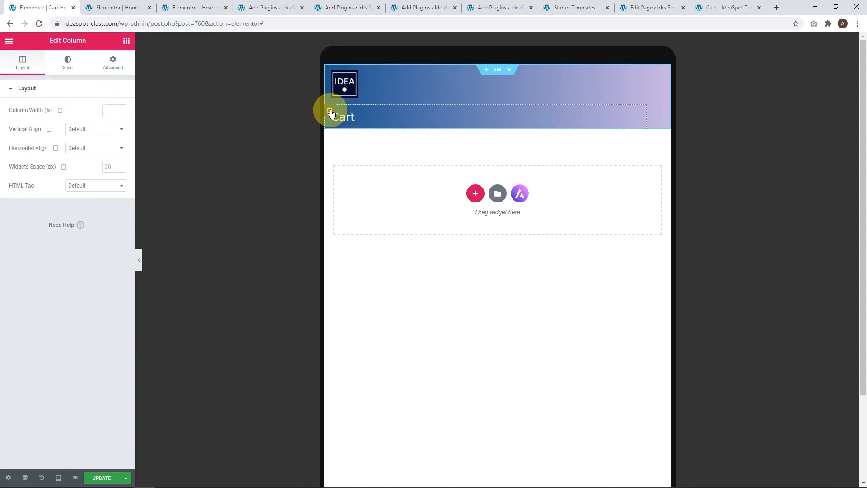
type("5")
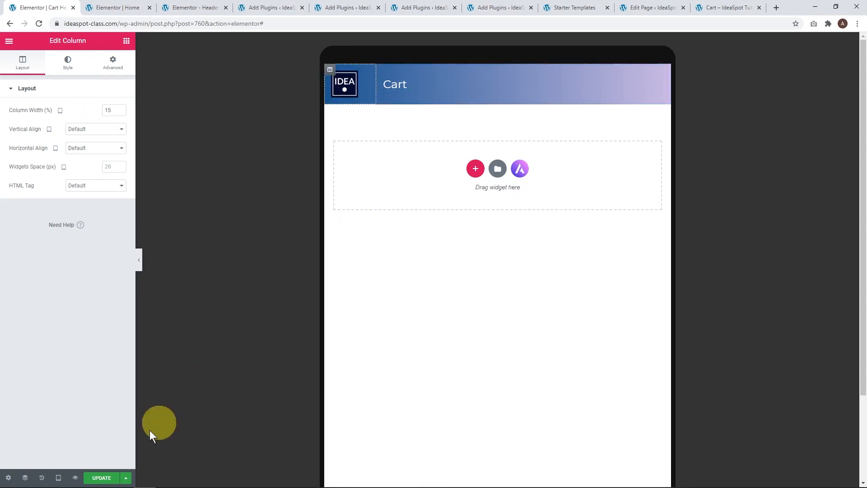
Step: In the mobile preview, set the header section's top and bottom padding to 0
left_click(58, 477)
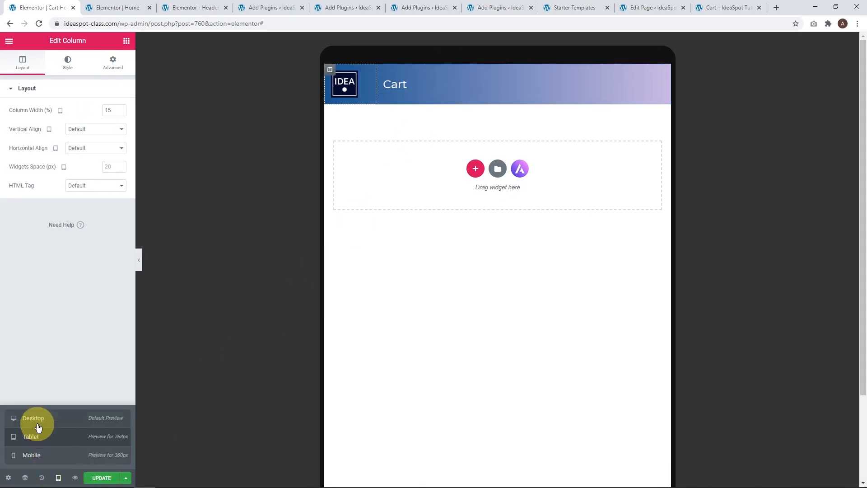
left_click(32, 454)
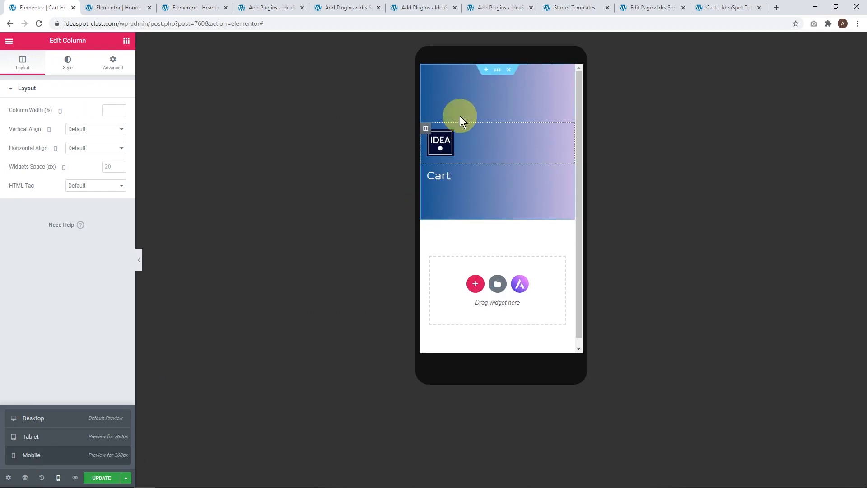
left_click(497, 69)
double_click(18, 168)
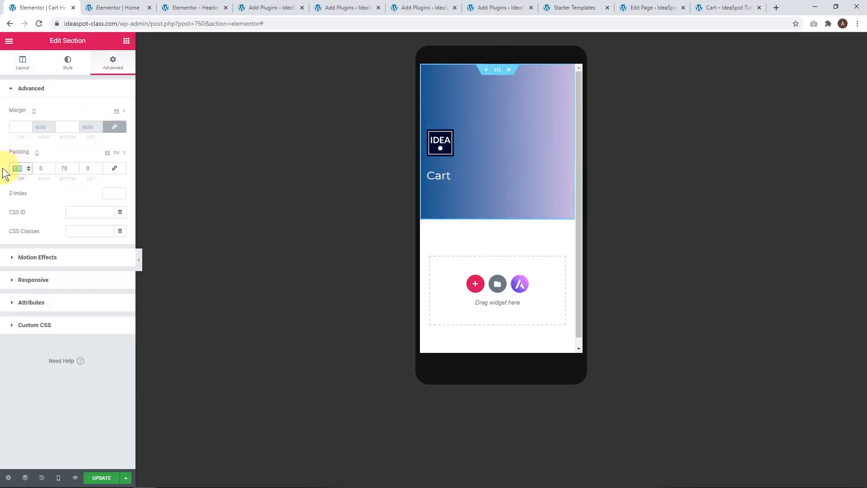
type("0")
double_click(68, 168)
type("0")
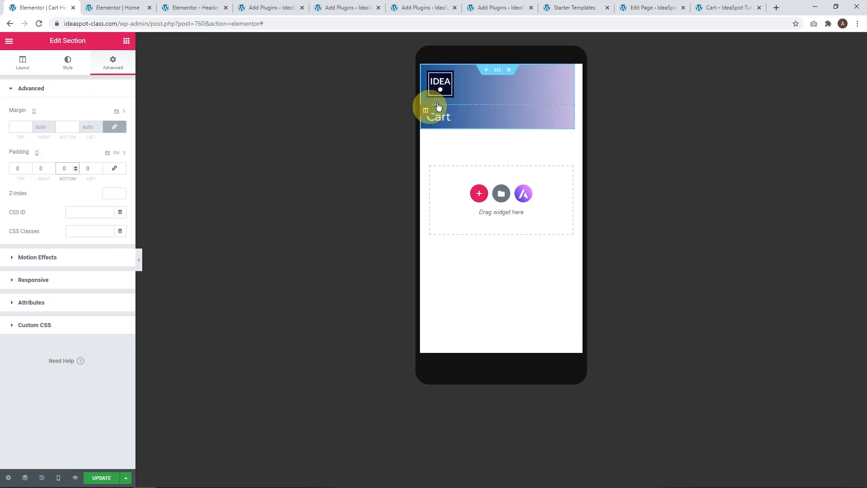
Step: Set the logo column's mobile width to 25%
left_click(425, 70)
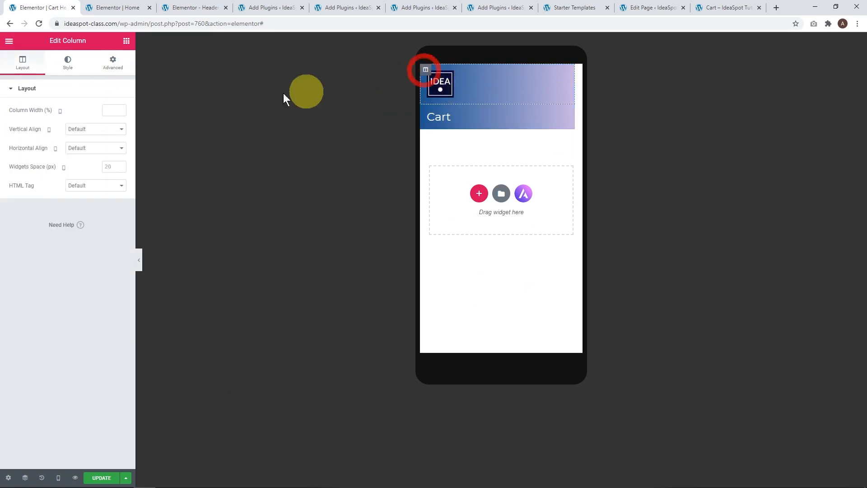
left_click(122, 109)
left_click(98, 111)
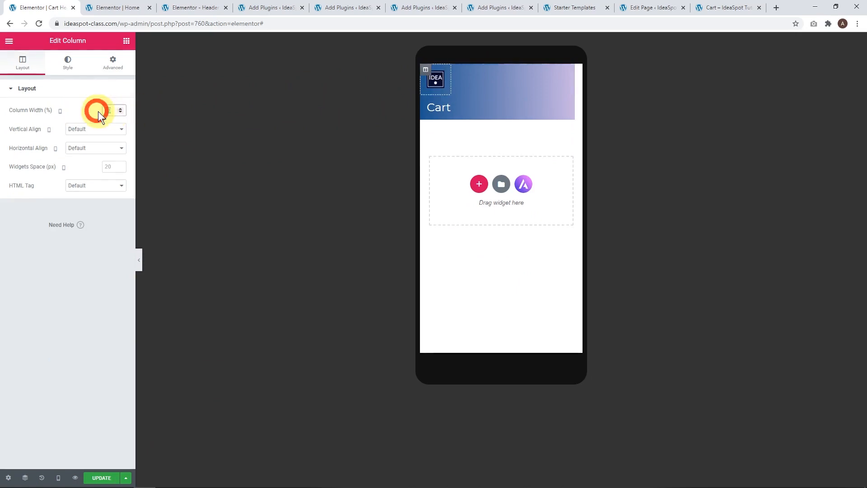
type("25")
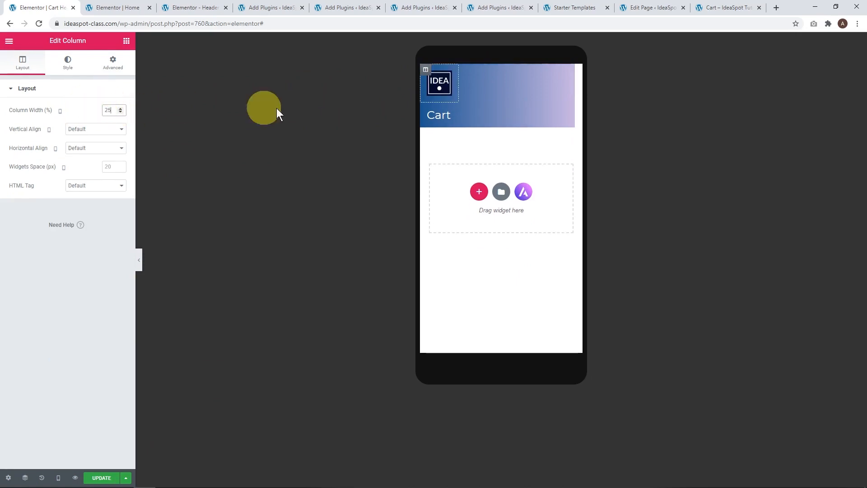
Step: Set the Cart heading column's mobile width to 35% and update the template
left_click(425, 109)
left_click(107, 112)
type("25")
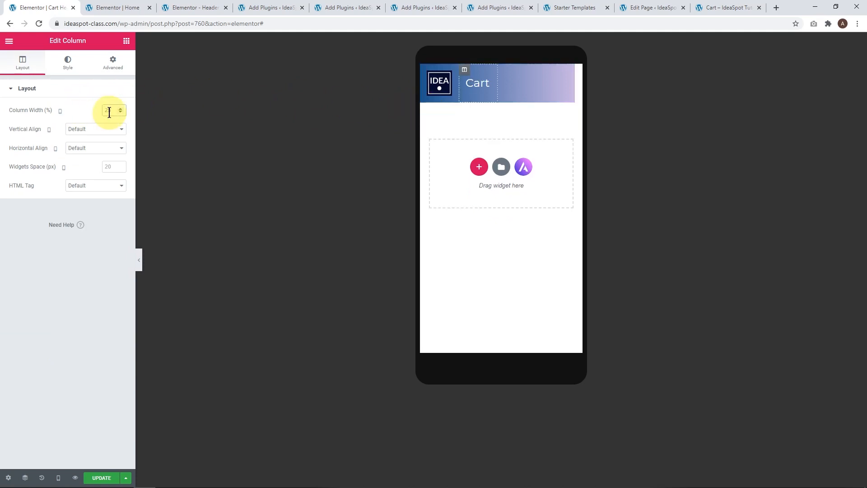
double_click(102, 111)
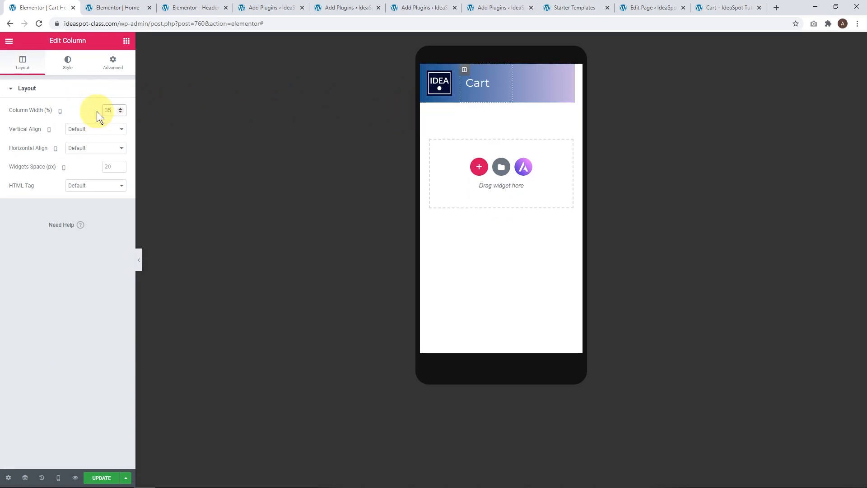
left_click(113, 477)
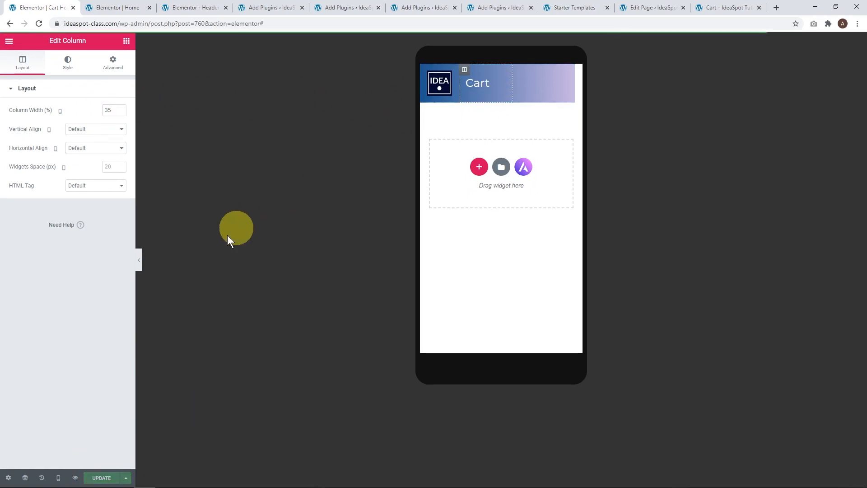
Step: Check the Cart header layout in the desktop, tablet and mobile previews
left_click(58, 477)
left_click(59, 417)
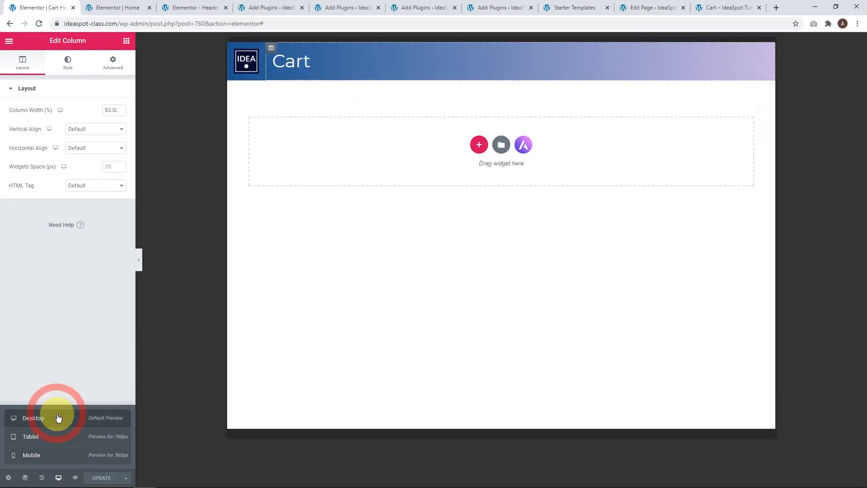
left_click(58, 477)
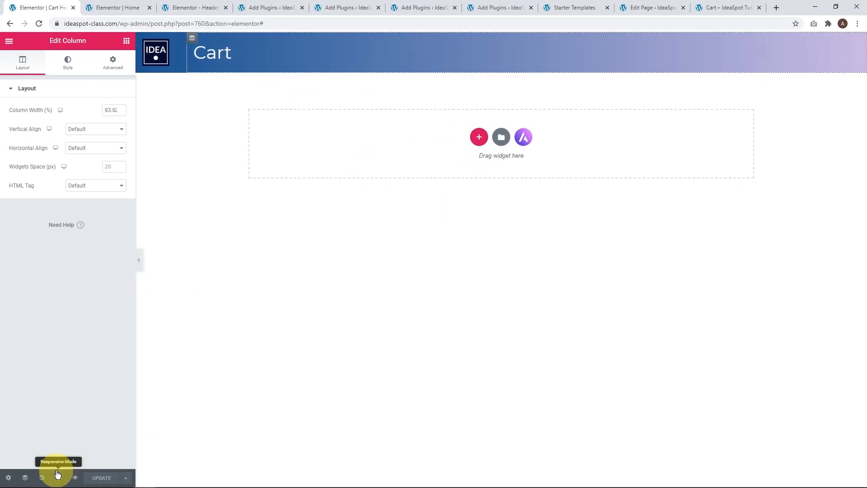
left_click(57, 475)
left_click(52, 439)
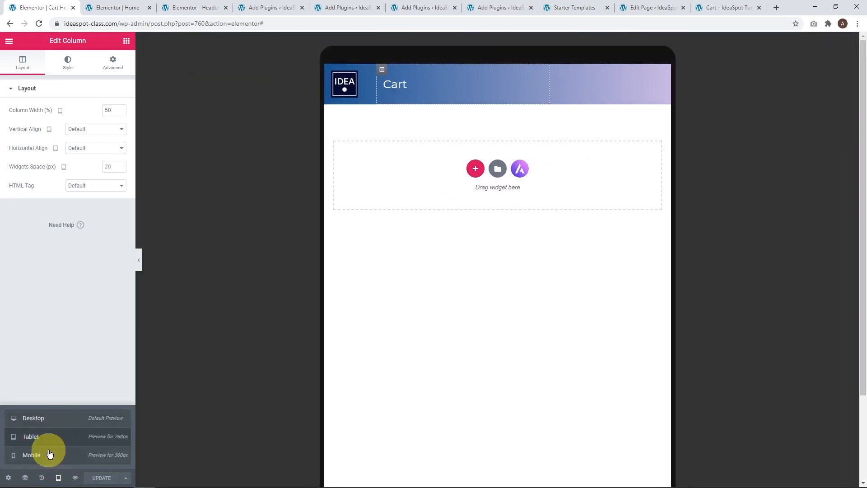
left_click(49, 454)
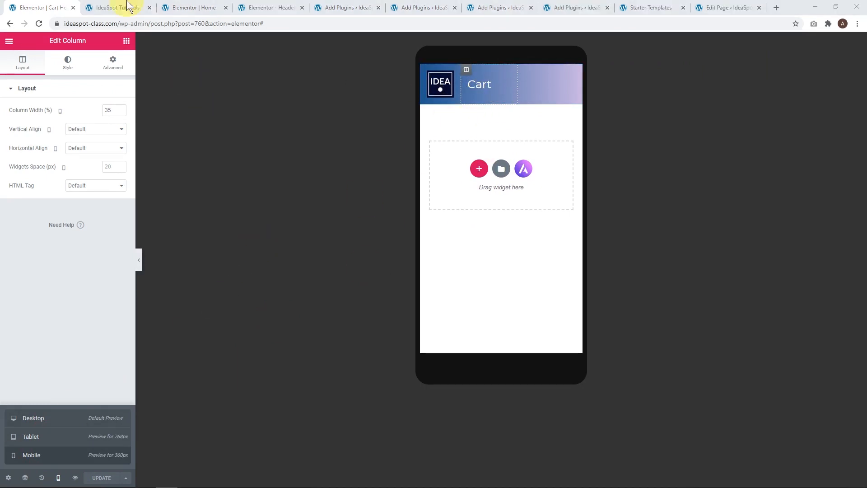
Step: Switch to the live IdeaSpot Tutorials site and view the cart page through the header's mini cart
left_click(112, 7)
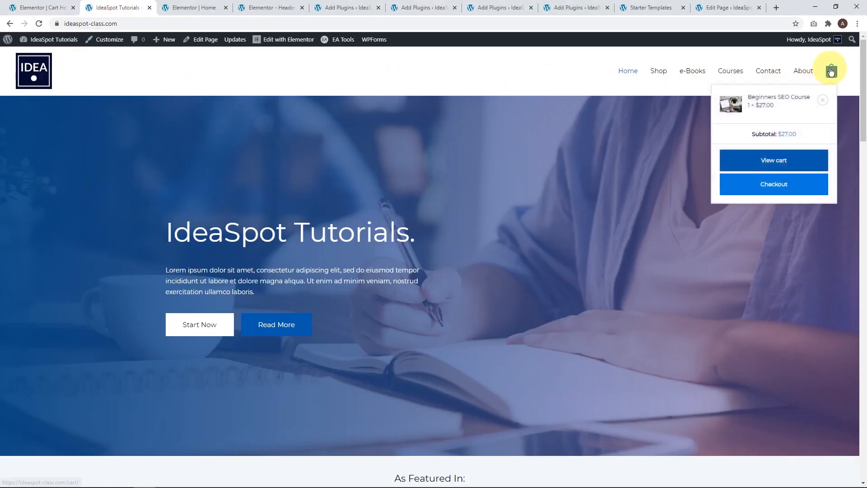
mouse_move(831, 72)
left_click(789, 166)
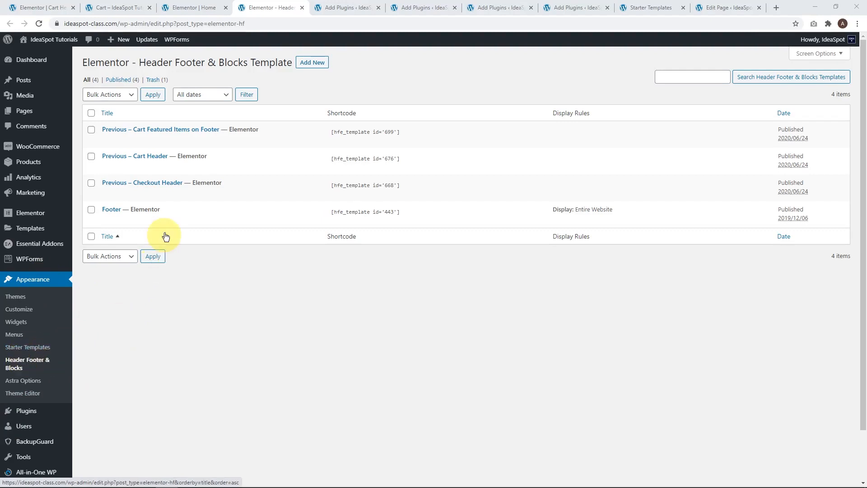
Step: Duplicate the published Footer template with EA Duplicator and retitle the draft copy "Cart Footer"
mouse_move(170, 221)
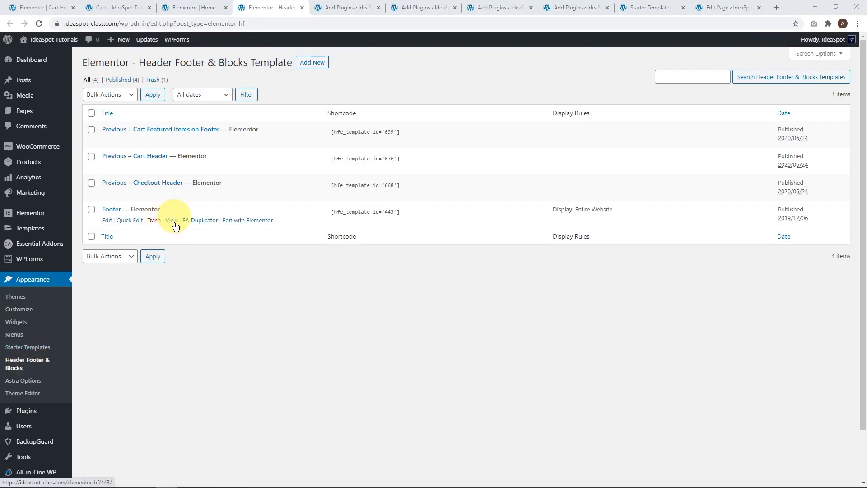
left_click(200, 221)
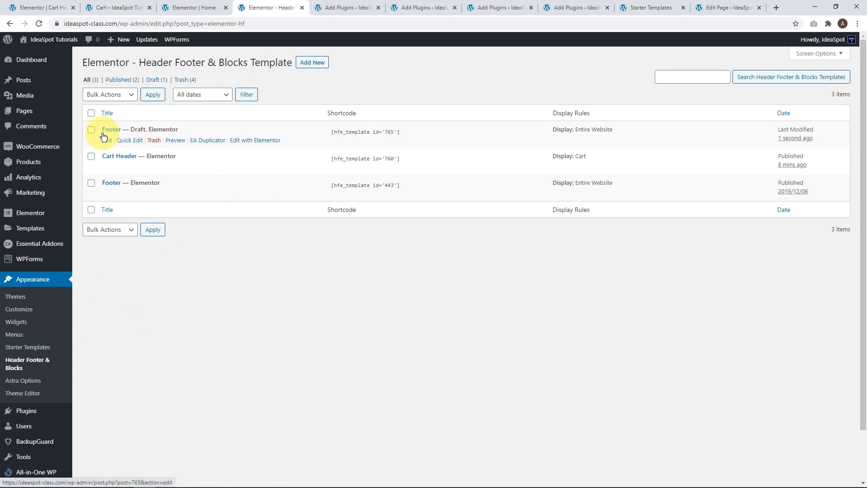
left_click(107, 141)
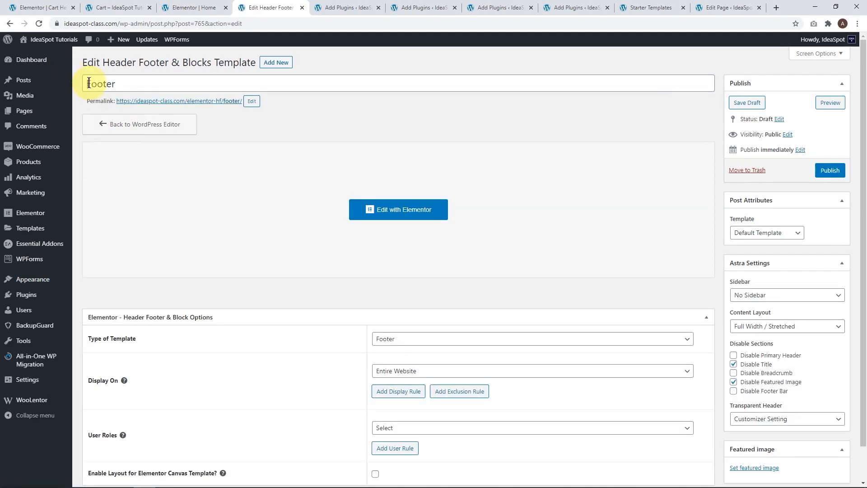
left_click(89, 83)
type("Cart Footer")
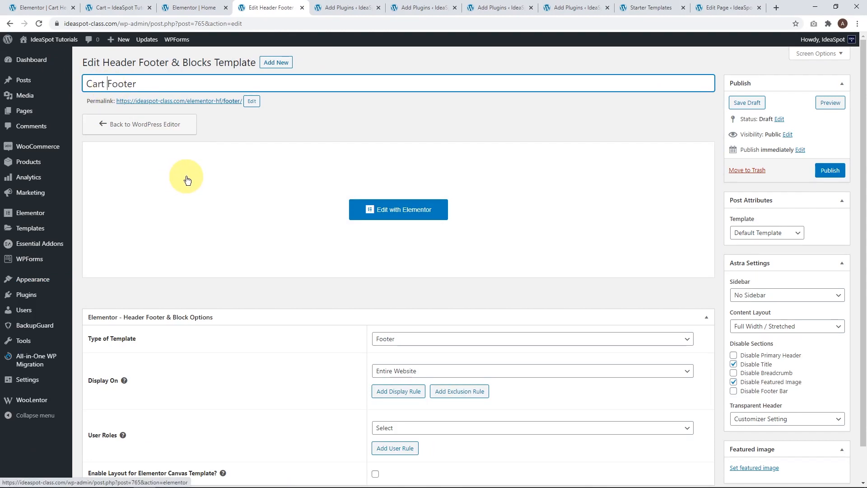
Step: Set the Cart Footer template to display only on the specific page Cart, and publish it
scroll(334, 363, "down", 1)
left_click(434, 340)
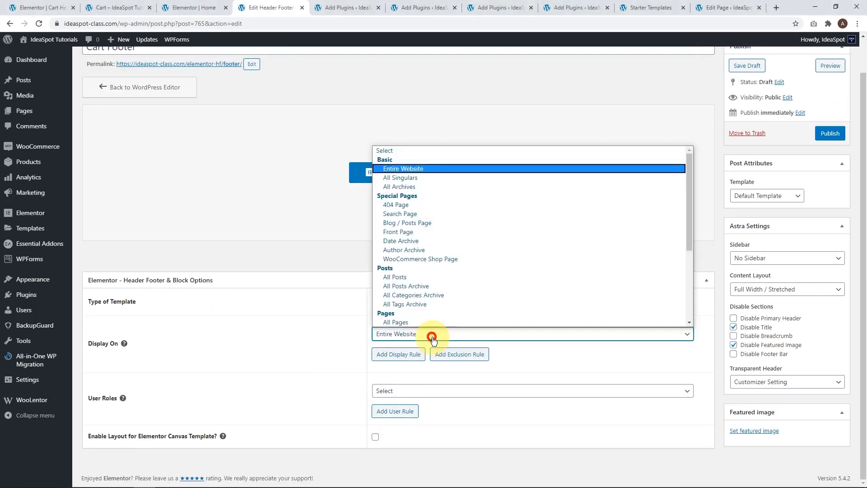
scroll(448, 238, "down", 5)
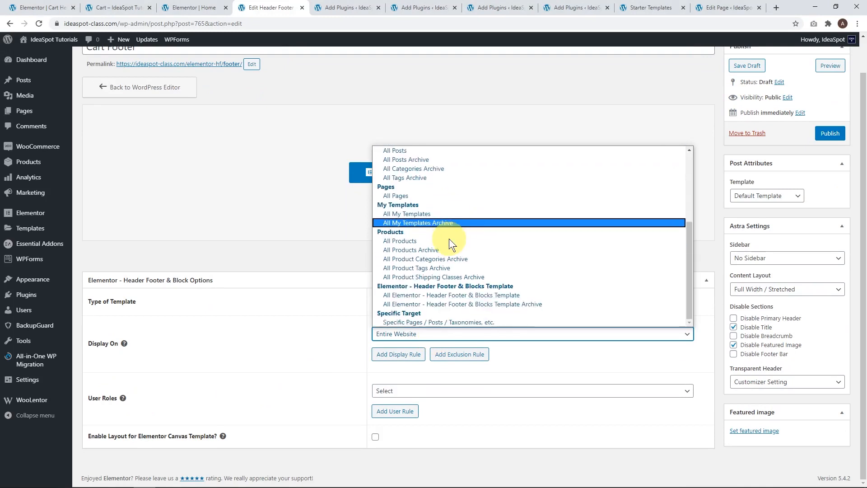
left_click(398, 322)
left_click(391, 355)
type("cart")
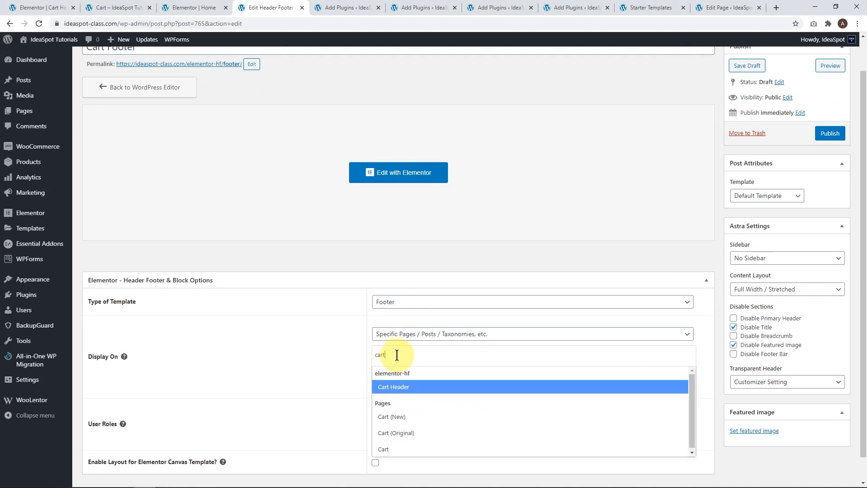
left_click(387, 449)
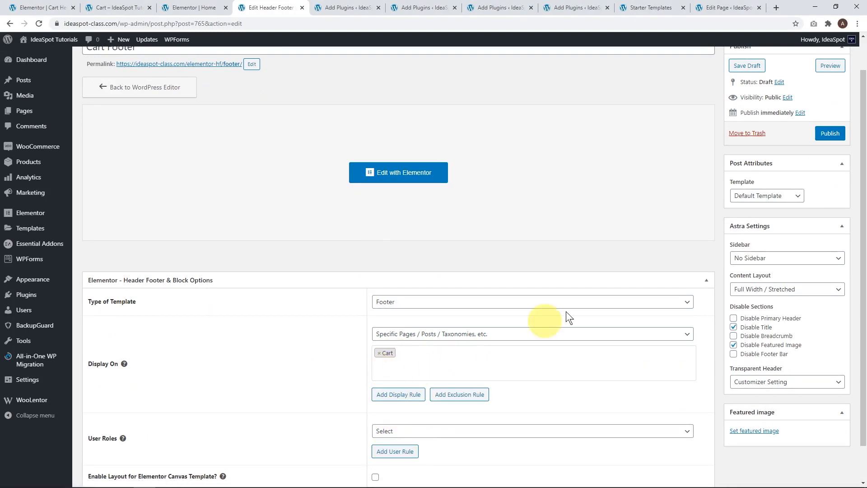
left_click(843, 135)
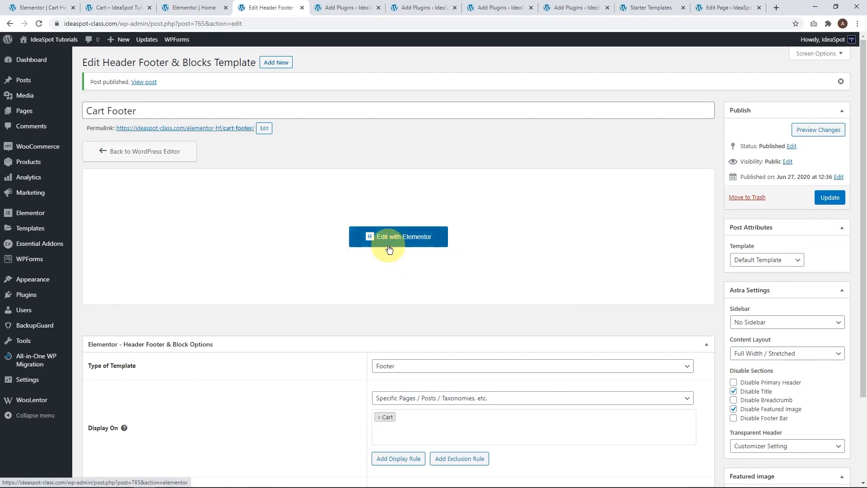
Step: Open the Cart Footer in Elementor and insert an Essential Addons Product Grid above the divider in the blue section
left_click(385, 237)
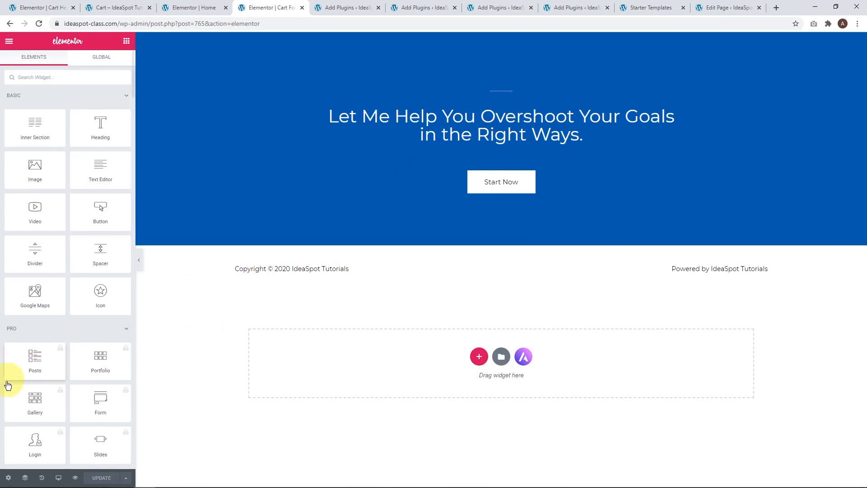
left_click(113, 96)
left_click(107, 119)
left_click(95, 145)
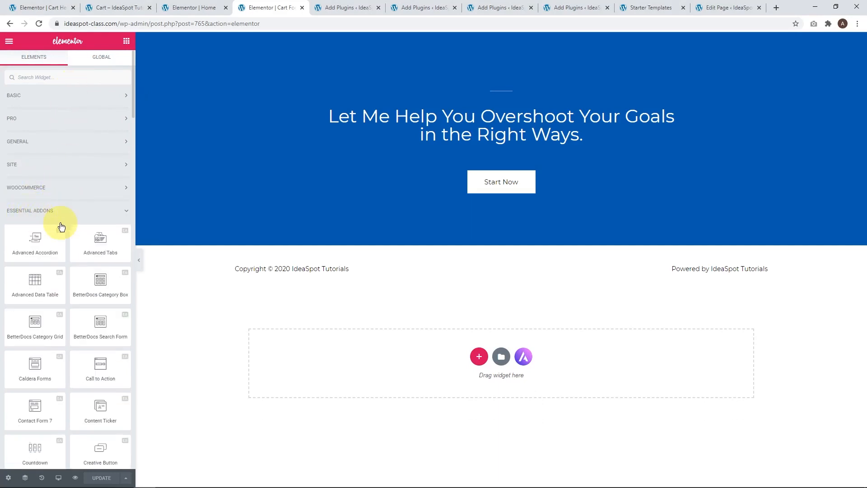
scroll(73, 240, "down", 1)
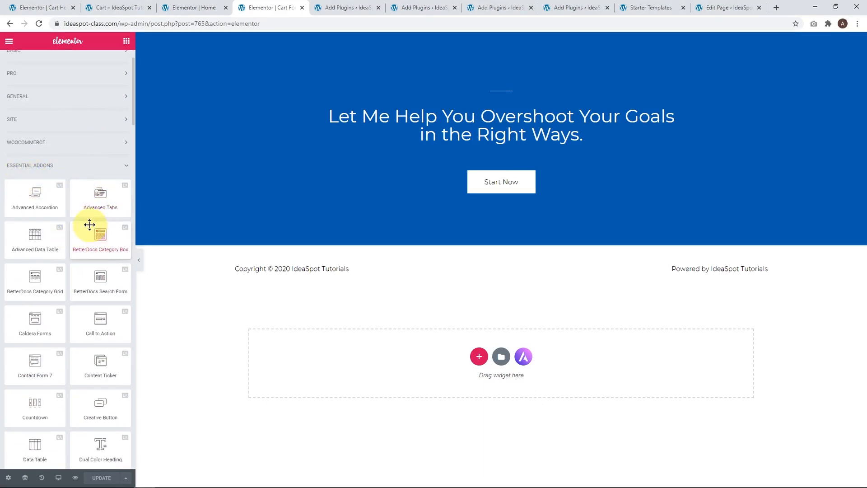
scroll(66, 222, "down", 2)
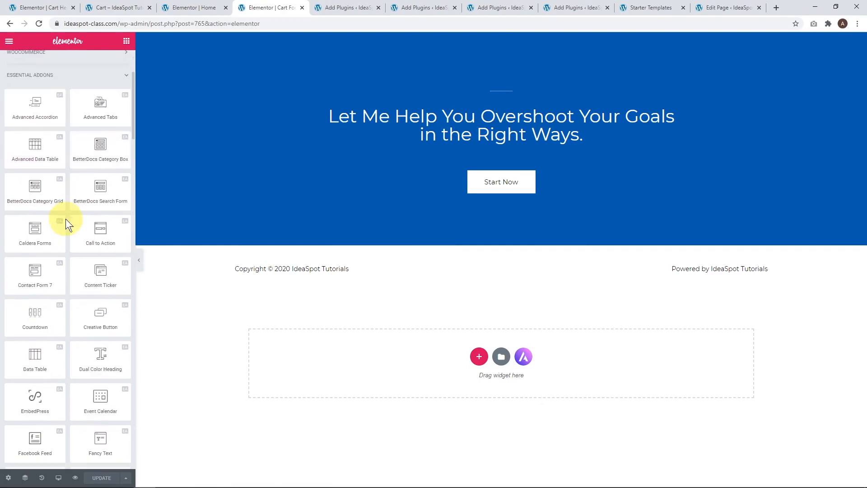
scroll(84, 265, "down", 2)
scroll(81, 316, "down", 7)
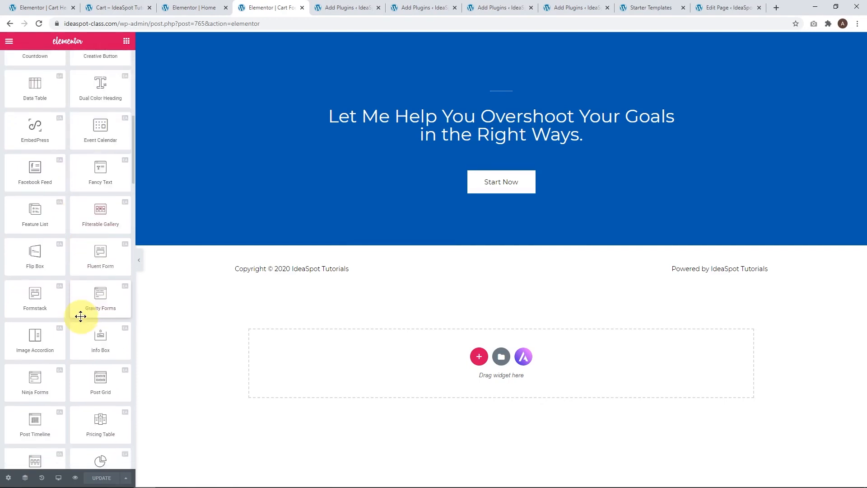
scroll(81, 316, "down", 4)
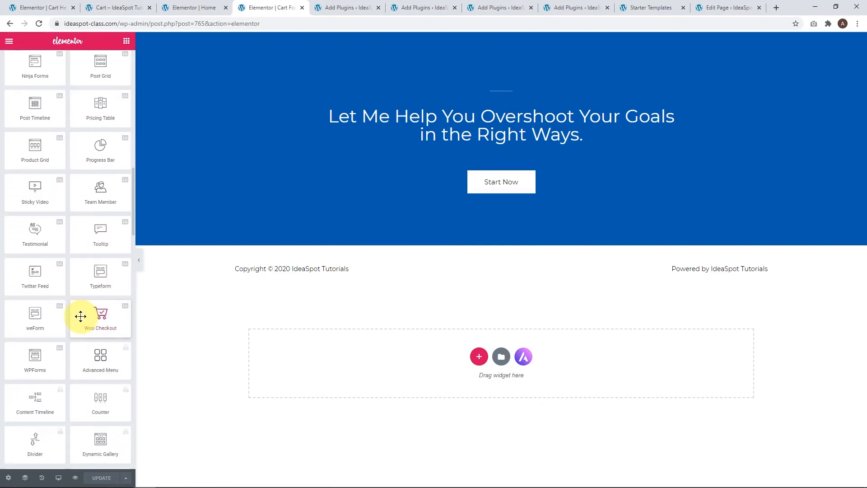
scroll(33, 187, "up", 1)
left_click_drag(34, 190, 501, 87)
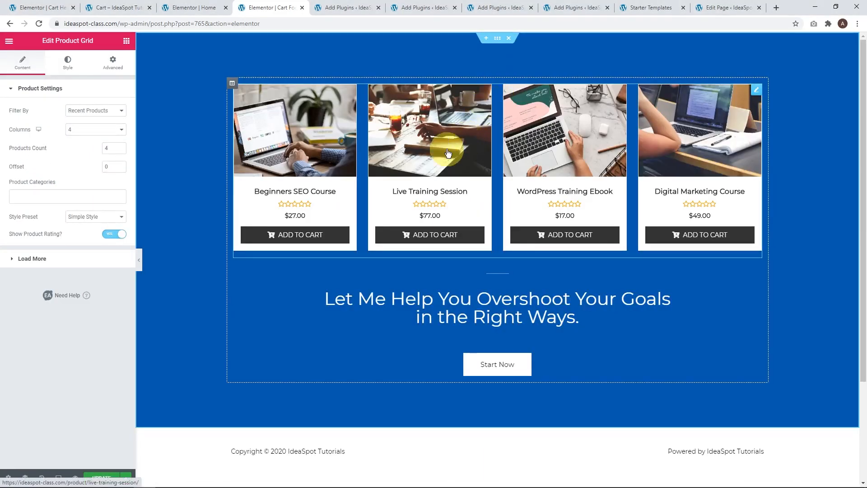
Step: Set the product grid to 3 products in 3 columns and turn off the product rating
left_click(120, 150)
left_click(120, 150)
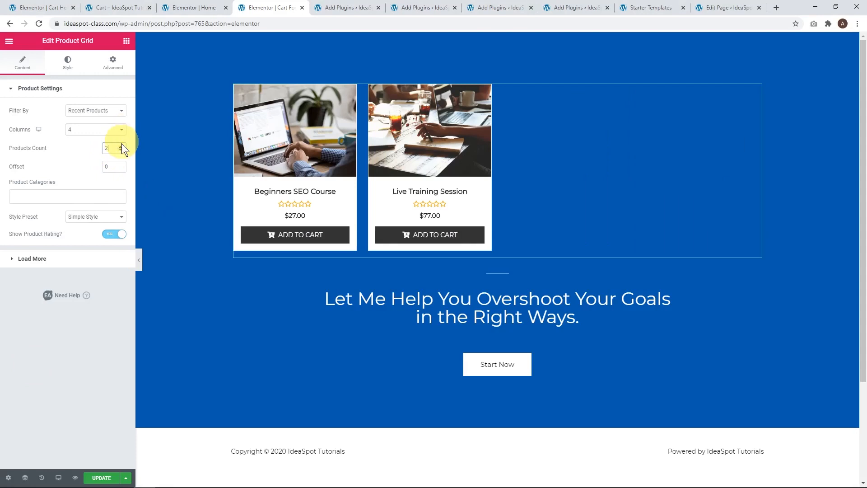
left_click(121, 145)
left_click(119, 129)
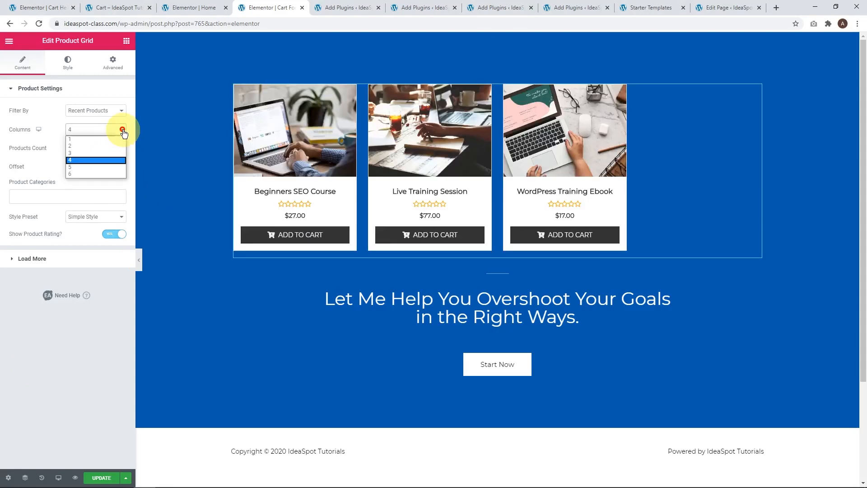
left_click(92, 153)
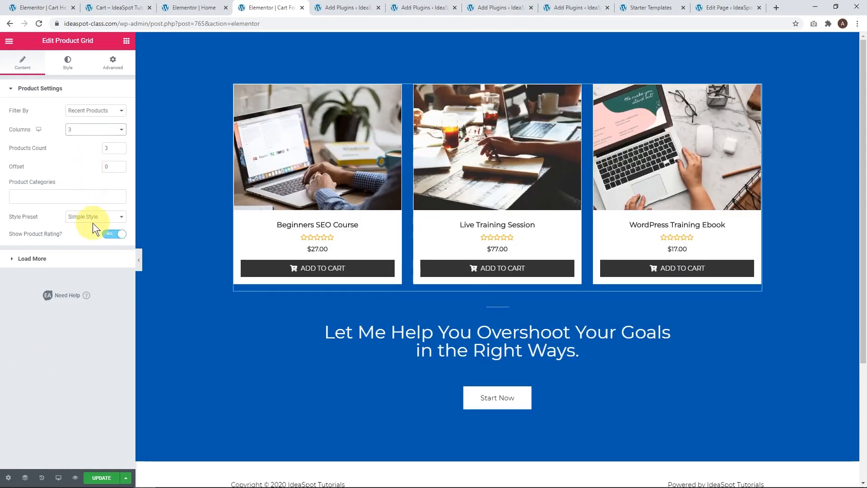
left_click(113, 234)
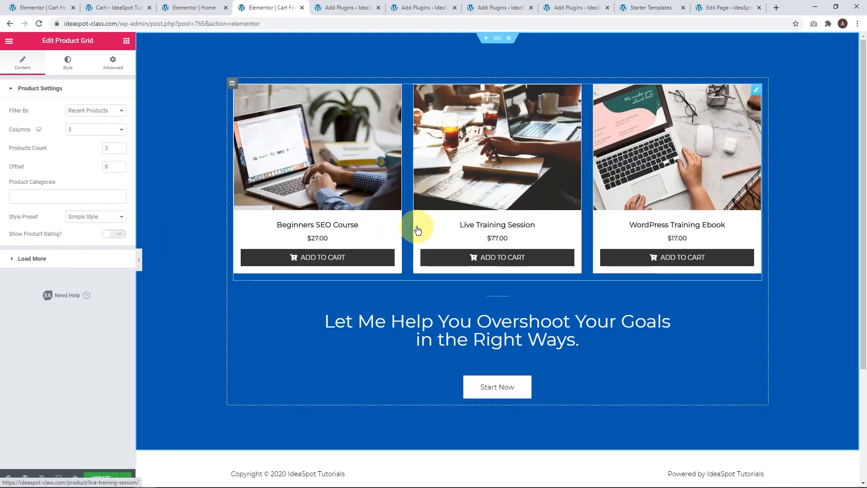
Step: Review the product grid's Filter By options, keeping Recent Products, and collapse the product settings
left_click(105, 116)
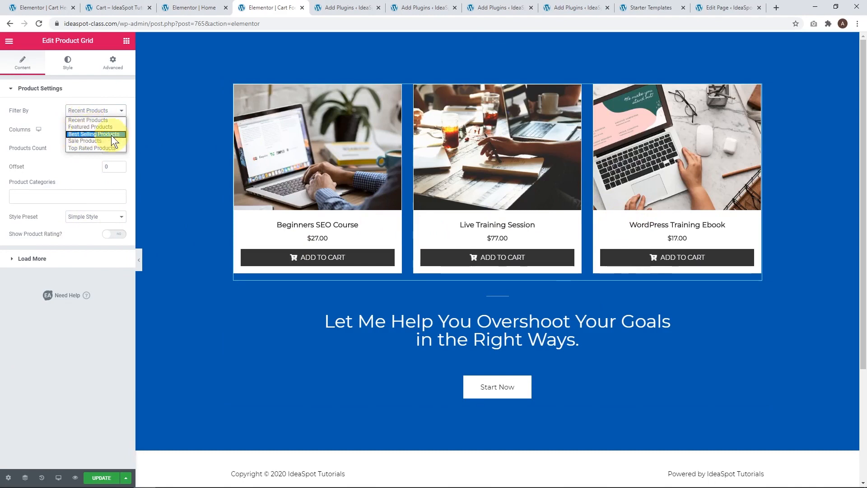
left_click(84, 121)
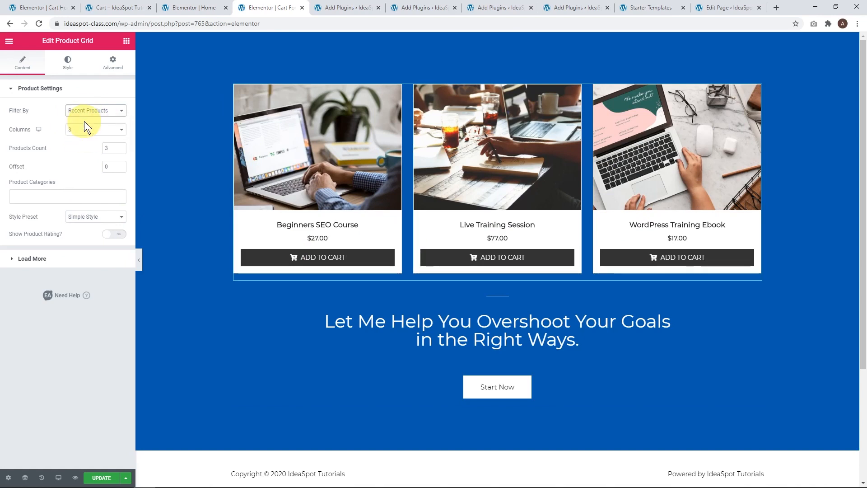
left_click(90, 113)
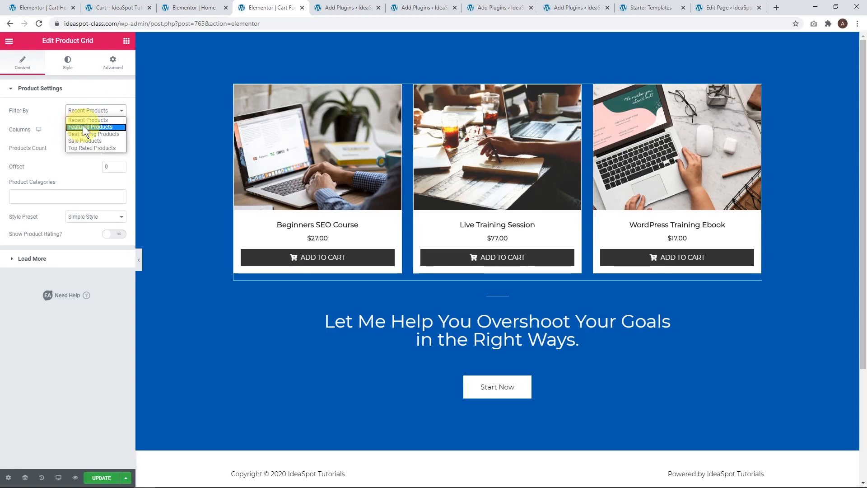
left_click(86, 95)
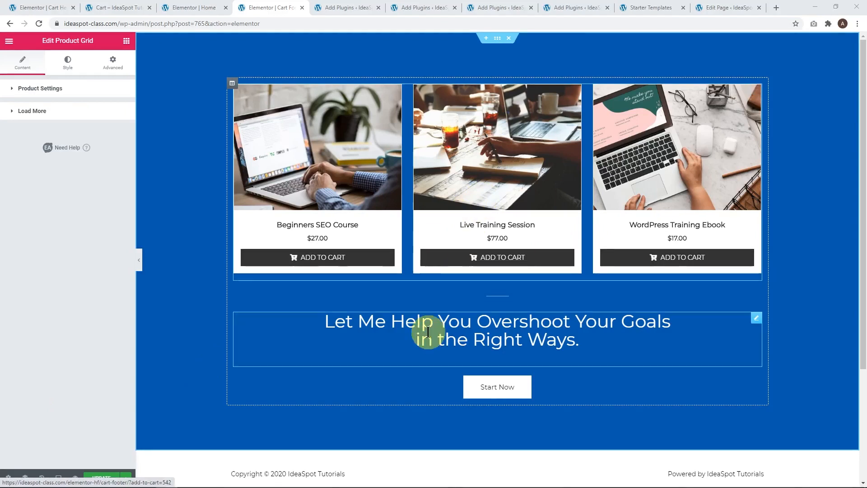
Step: Replace the footer heading's text with "Back to the shop."
left_click(540, 336)
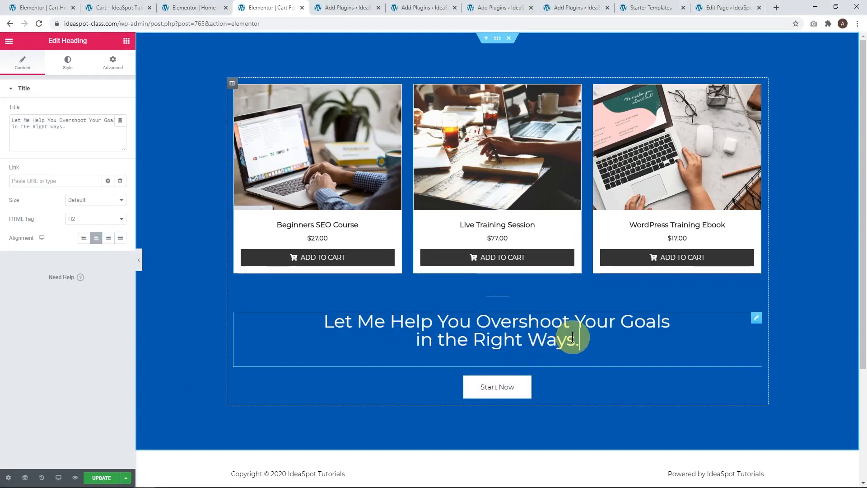
left_click_drag(575, 340, 323, 327)
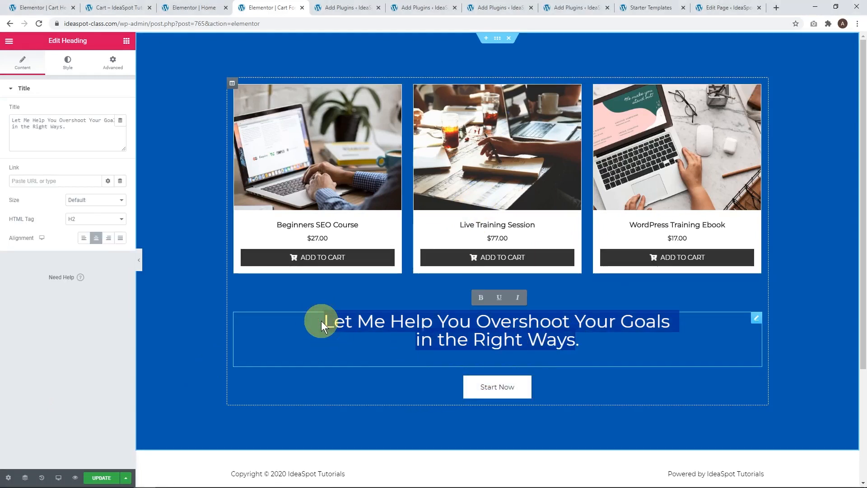
type("Back to the shop.")
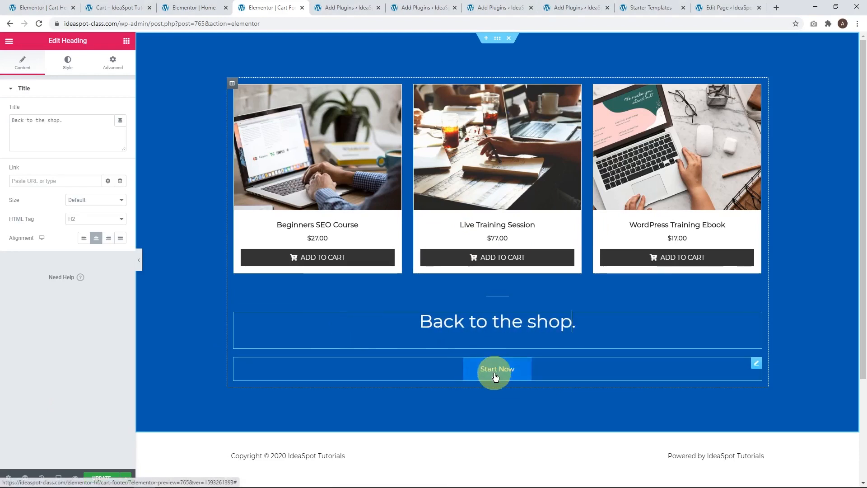
Step: Change the Start Now button's text to "Shop", link it to /shop, and update the template
left_click(755, 362)
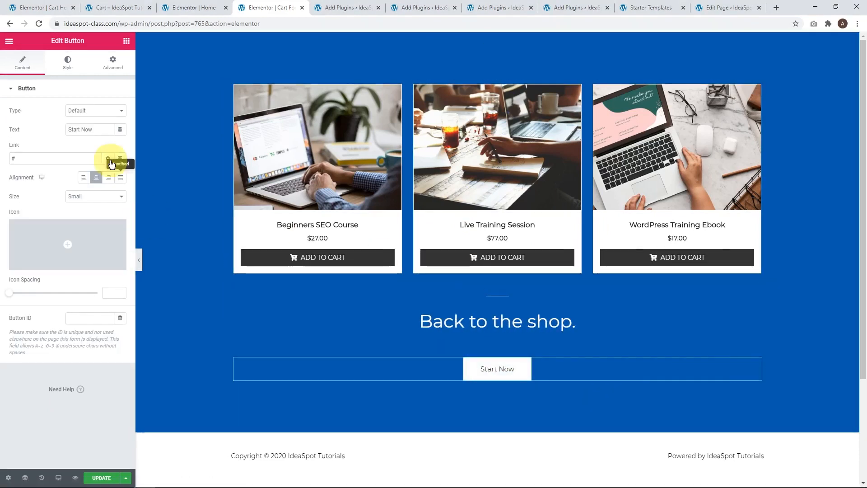
left_click_drag(96, 129, 26, 118)
type("Shopo")
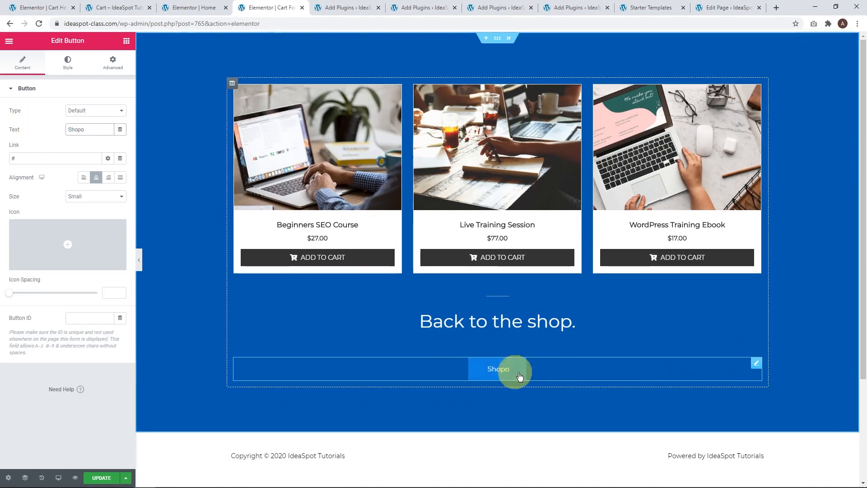
key("BackSpace")
double_click(53, 158)
type("/sho")
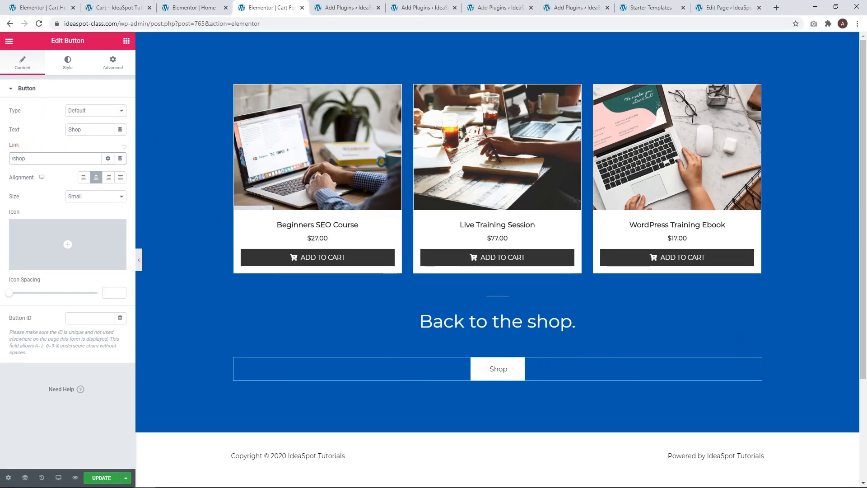
type("p")
left_click(101, 479)
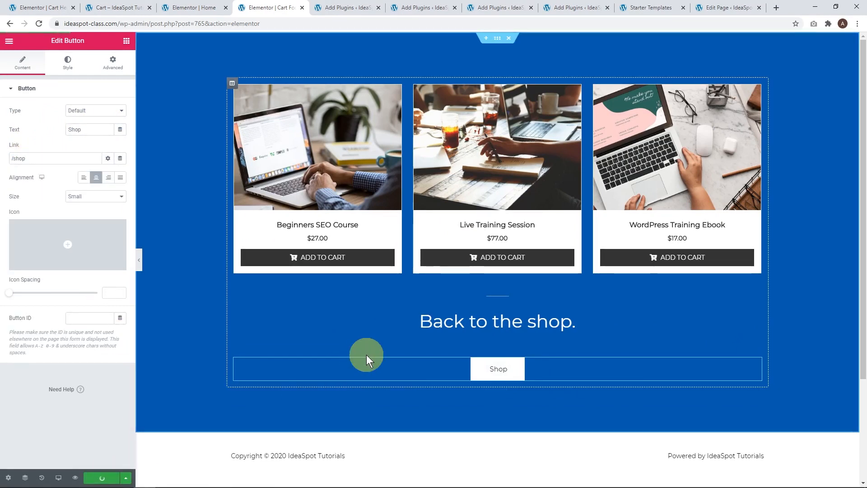
Step: Try the p tag on the "Back to the shop." heading, set its HTML tag to H4, and update the template
left_click(756, 317)
left_click(97, 219)
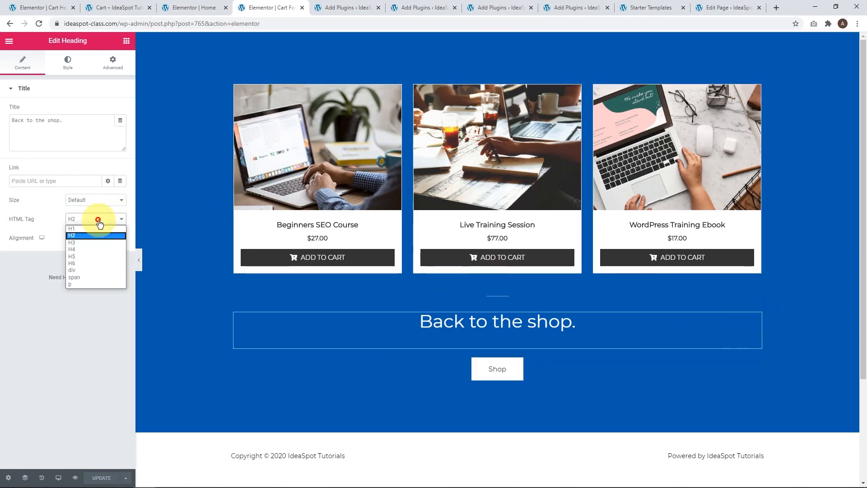
left_click(80, 283)
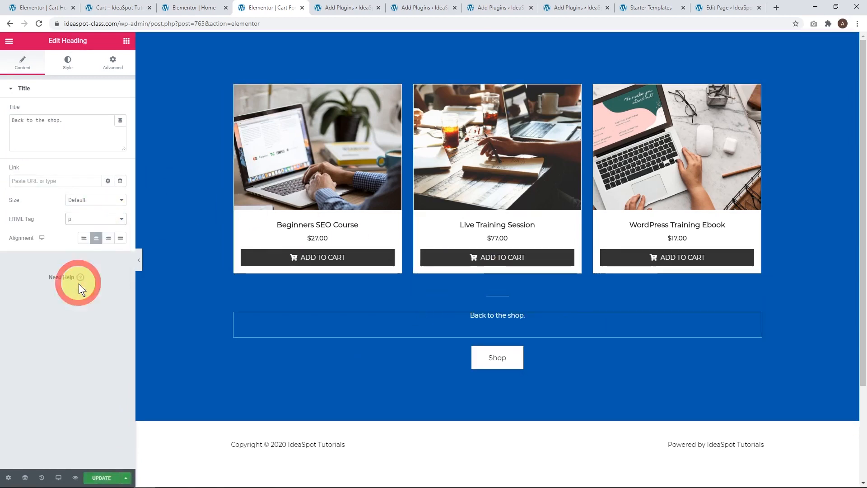
left_click(94, 225)
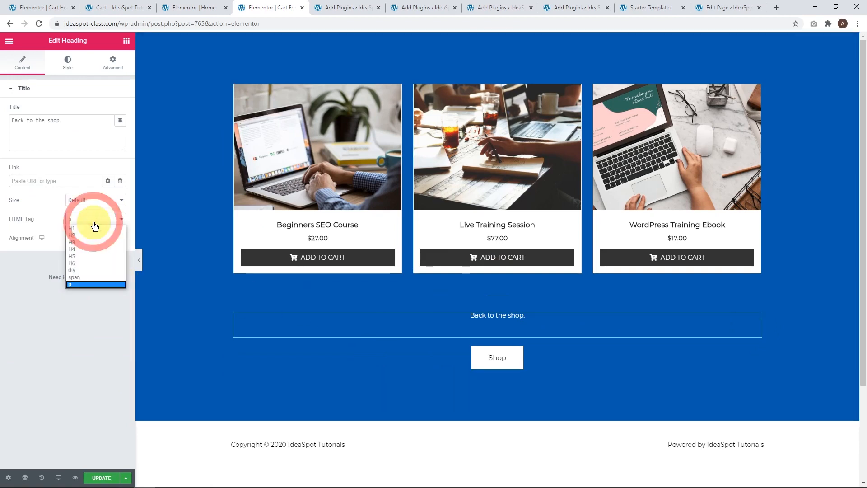
left_click(88, 247)
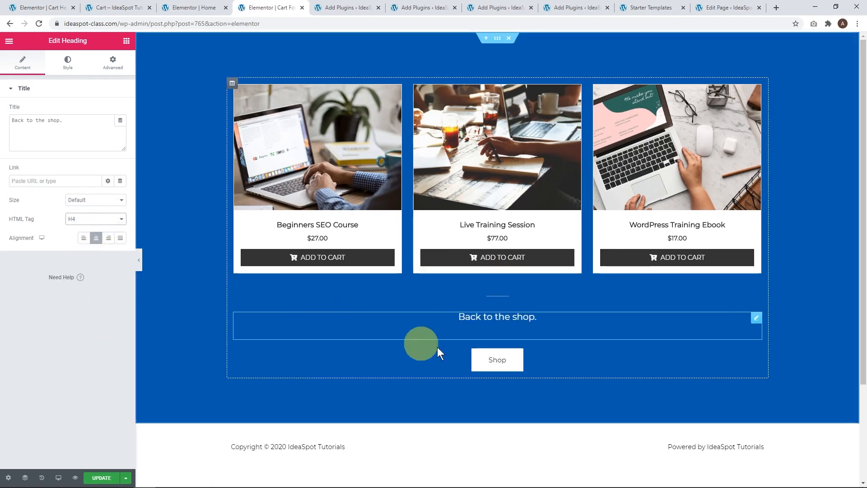
left_click(101, 477)
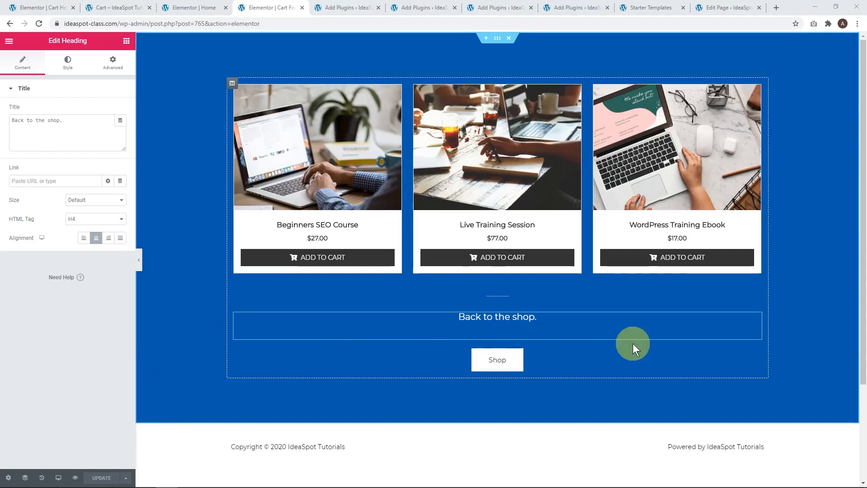
Step: Delete the "Back to the shop." heading and change the button's text to "Back to Shop"
right_click(753, 319)
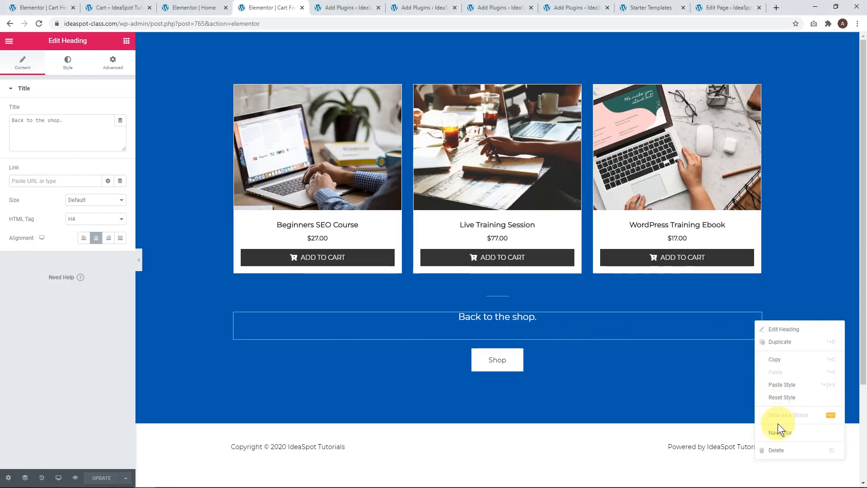
left_click(767, 449)
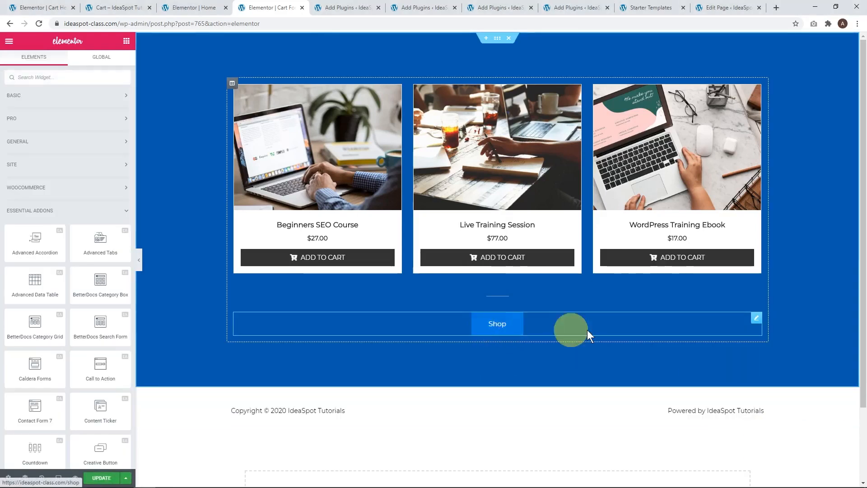
left_click(749, 318)
double_click(70, 129)
type("Back to Shop")
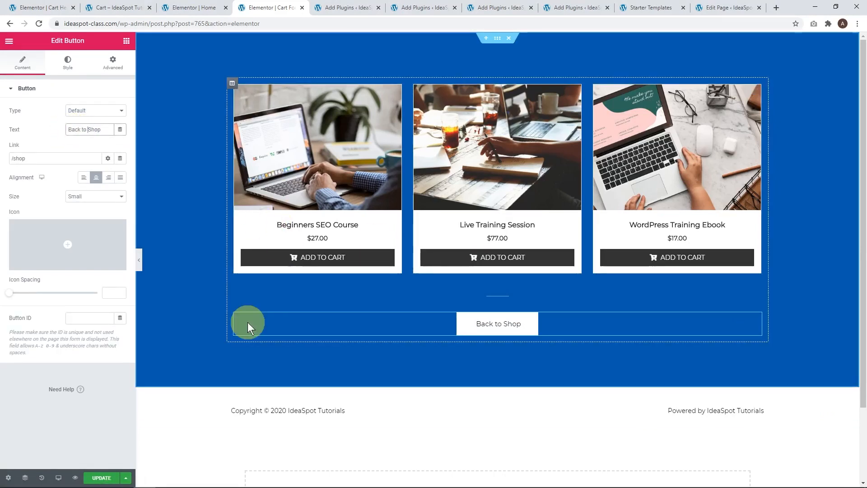
Step: Update the Cart Footer template and check the Back to Shop button on the live Cart page
left_click(106, 477)
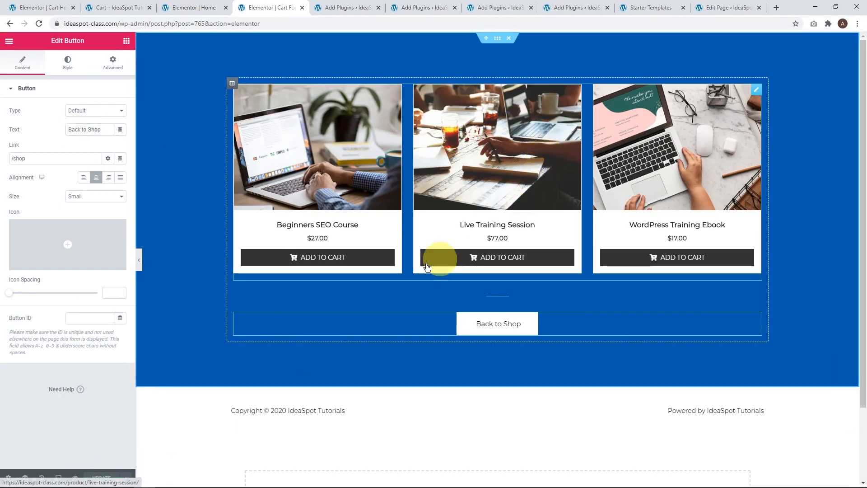
left_click(121, 8)
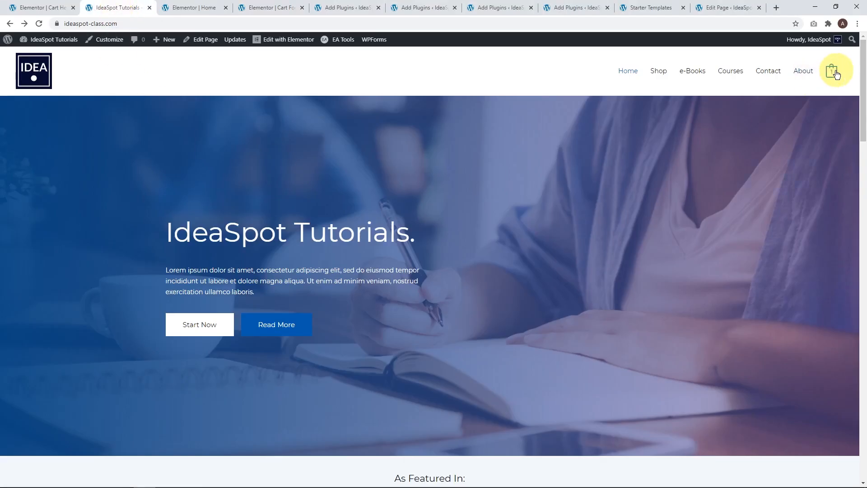
mouse_move(831, 71)
left_click(782, 164)
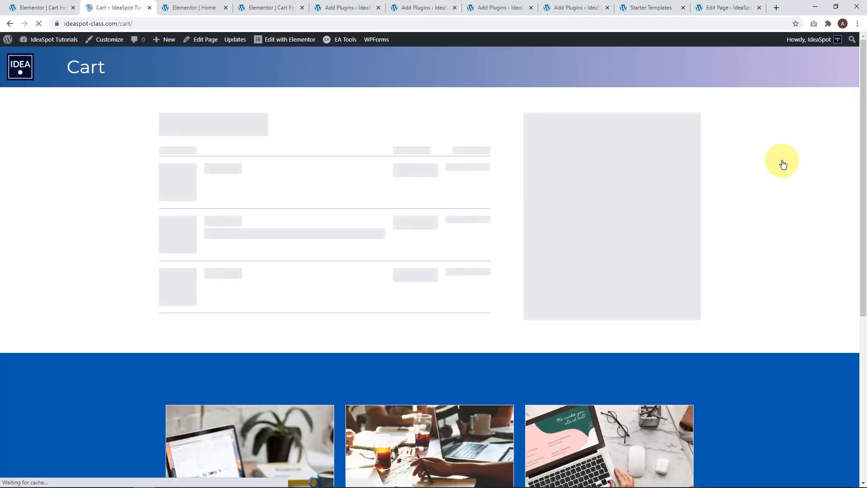
scroll(319, 244, "down", 3)
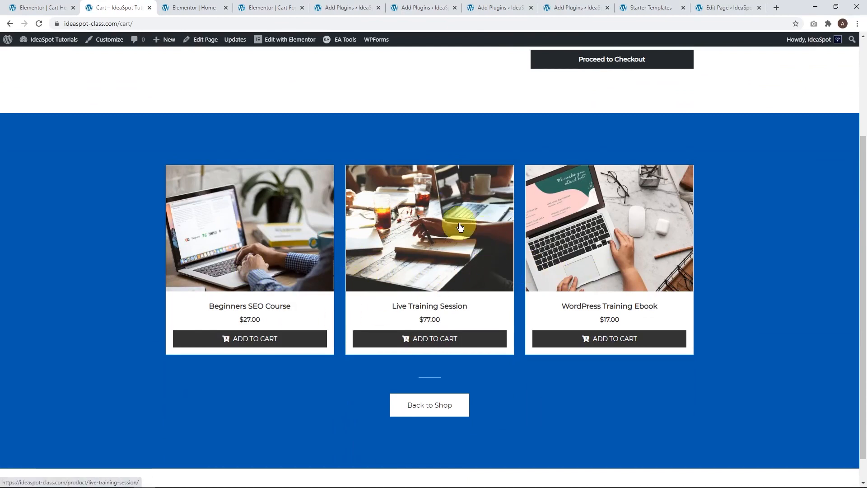
left_click(430, 406)
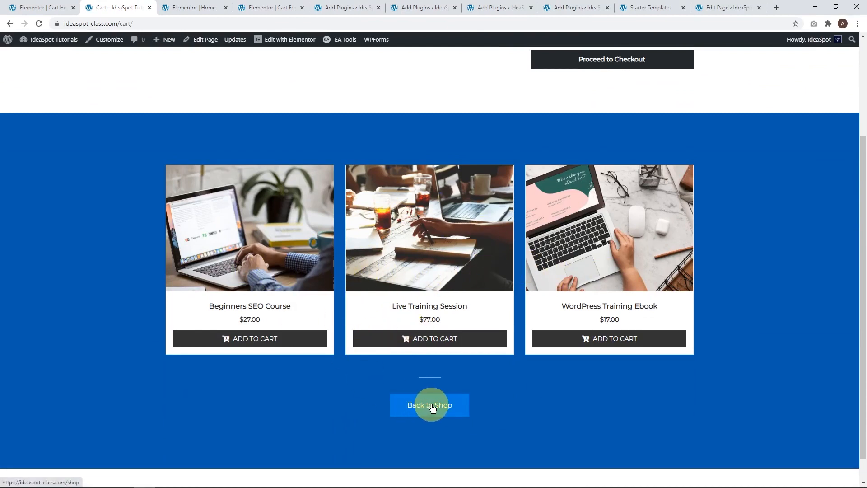
Step: Examine the live Cart page from its header and cart totals down to the product grid and footer
scroll(430, 407, "up", 3)
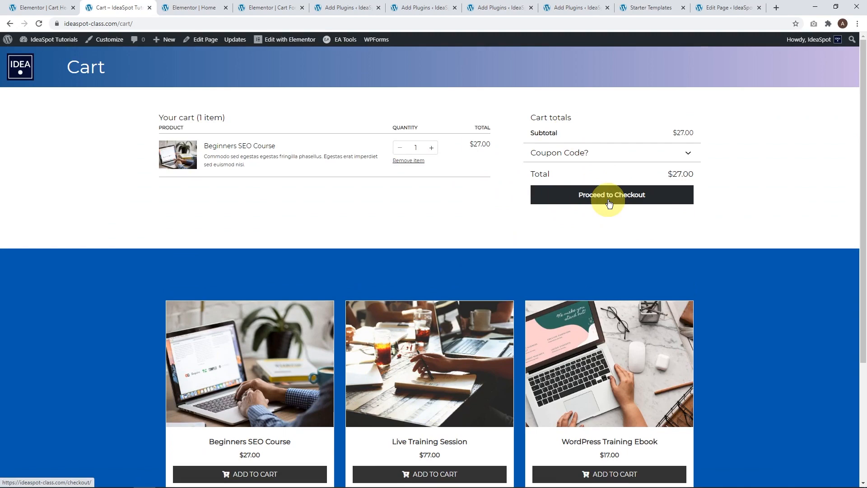
scroll(573, 167, "down", 2)
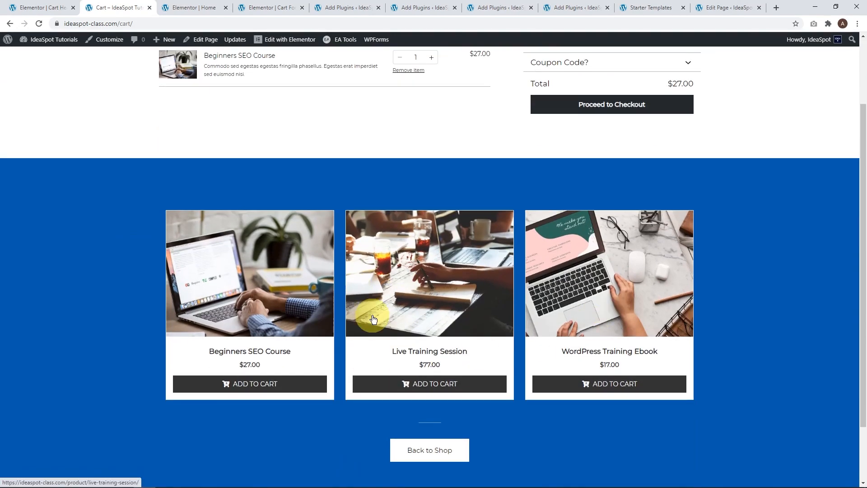
scroll(373, 316, "up", 2)
scroll(462, 292, "down", 3)
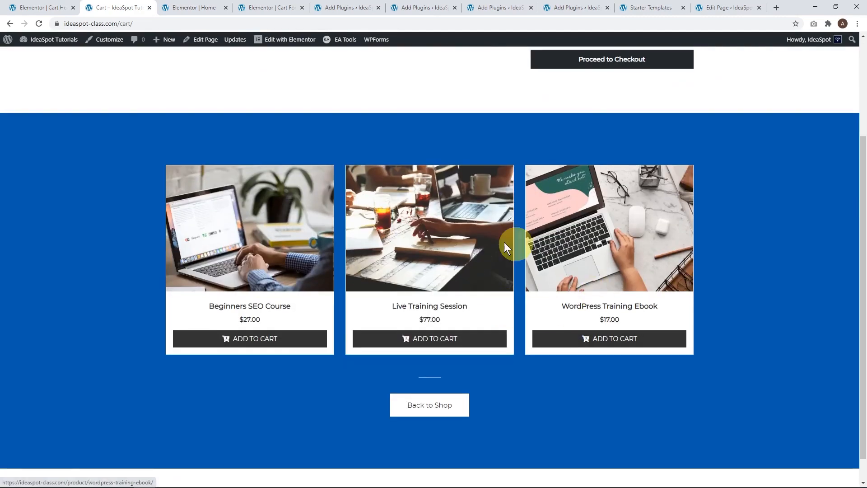
scroll(279, 262, "up", 3)
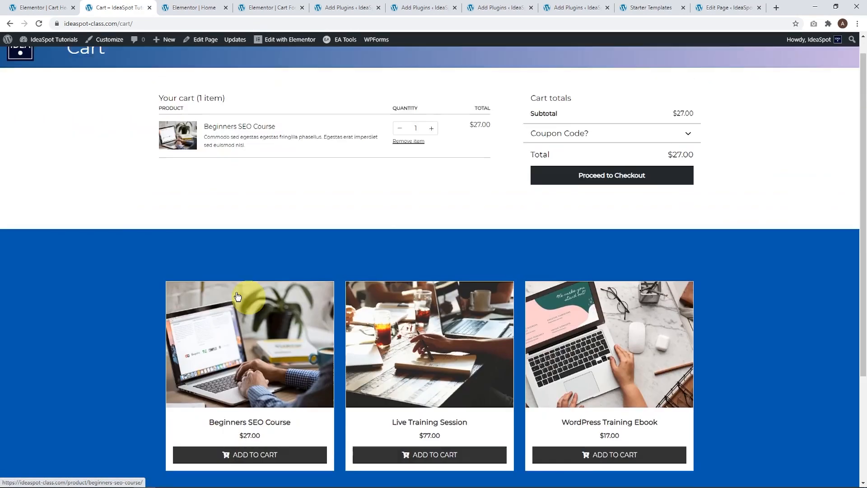
scroll(542, 330, "down", 3)
scroll(325, 406, "down", 1)
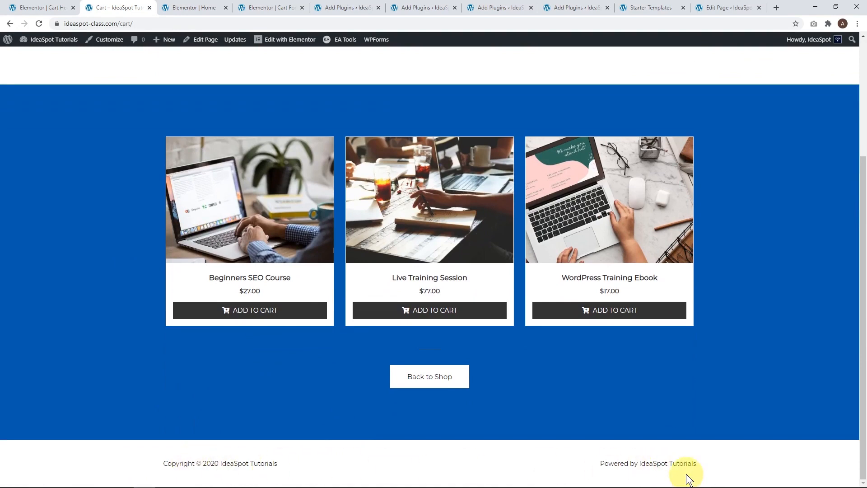
scroll(184, 454, "up", 4)
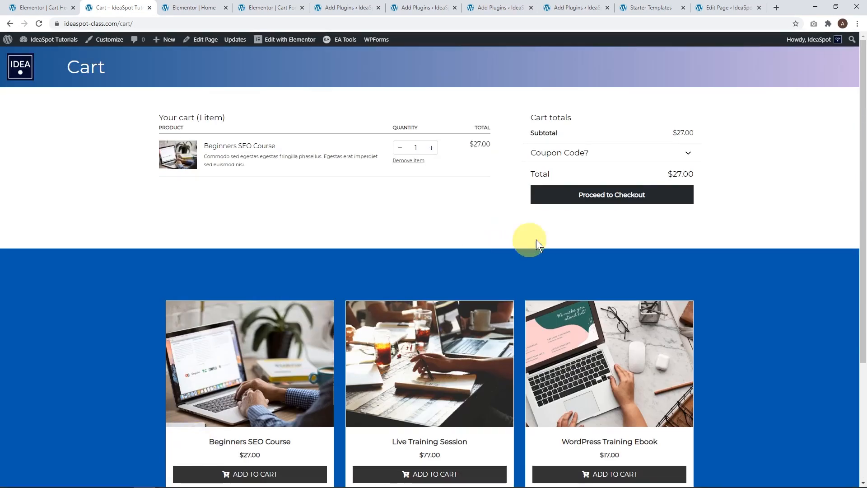
Step: Proceed from the cart to checkout and review the billing form and order summary
left_click(597, 198)
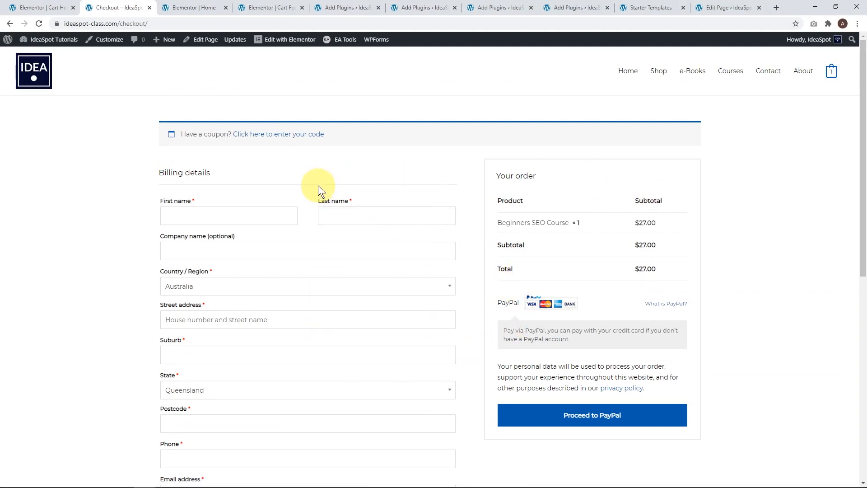
scroll(317, 185, "down", 3)
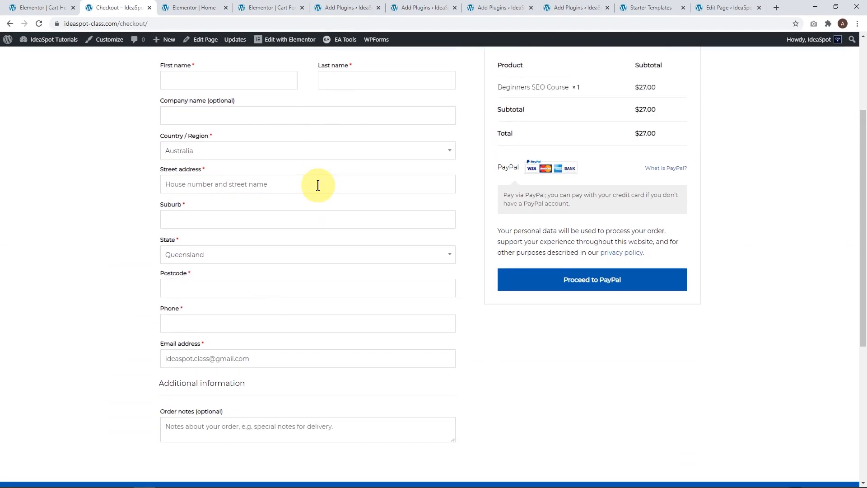
scroll(318, 185, "down", 1)
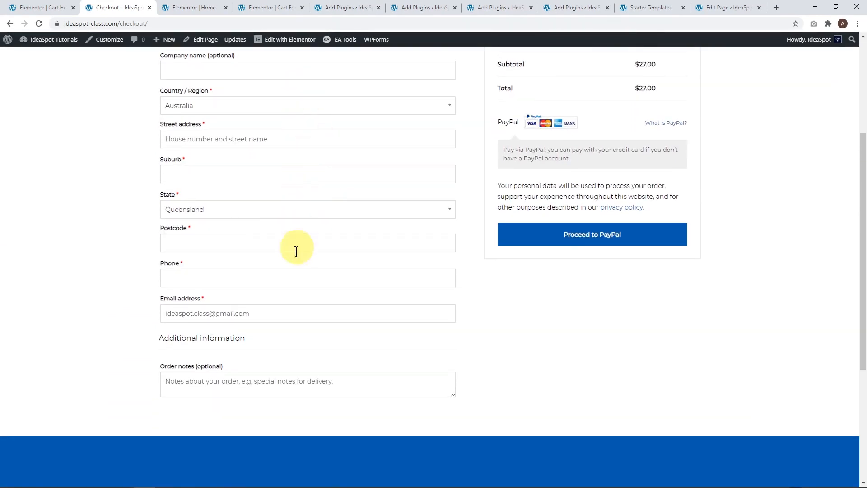
scroll(633, 188, "up", 2)
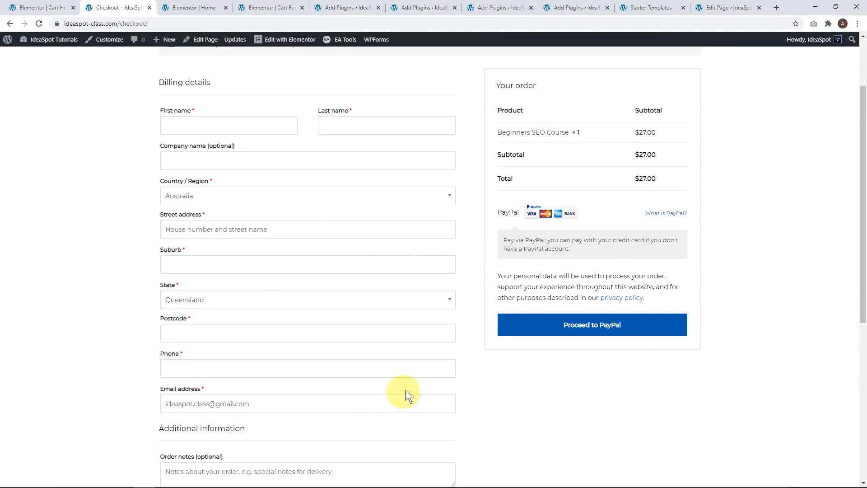
scroll(582, 384, "up", 2)
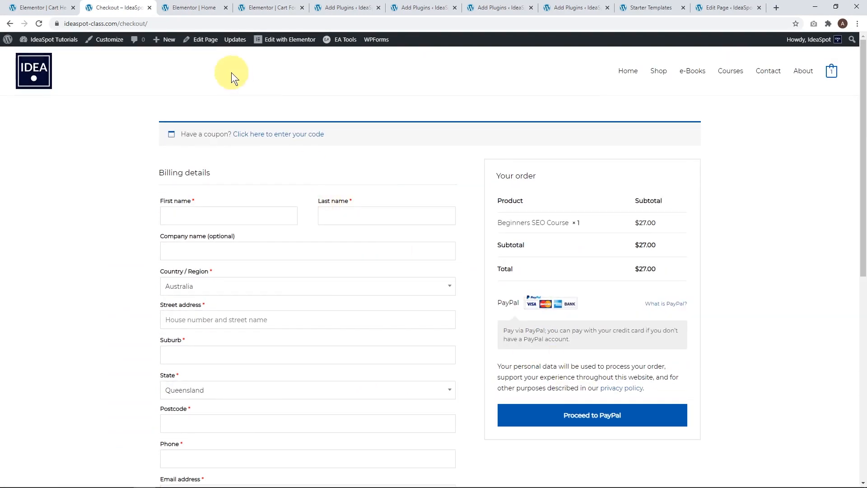
Step: Open the Checkout page for editing and remove its shortcode block
left_click(203, 40)
left_click(200, 182)
left_click(150, 147)
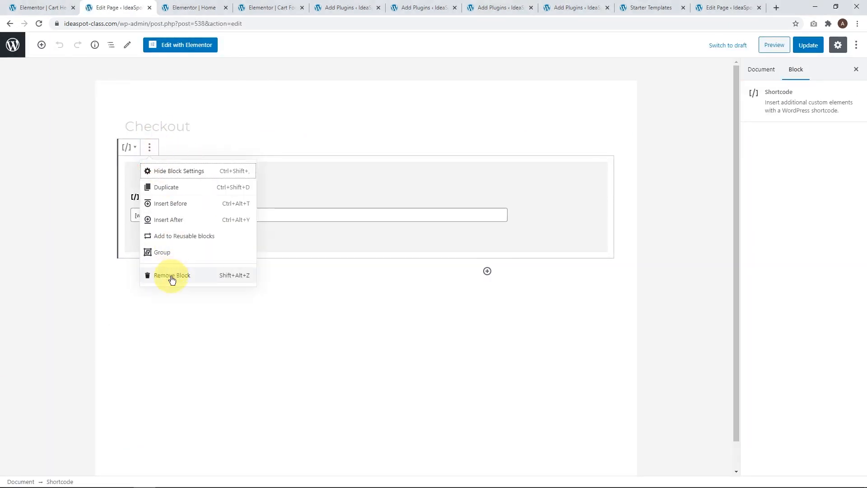
left_click(172, 276)
Step: Insert the WooCommerce Checkout block into the empty Checkout page and look over its form
left_click(601, 168)
scroll(678, 294, "down", 5)
left_click(690, 354)
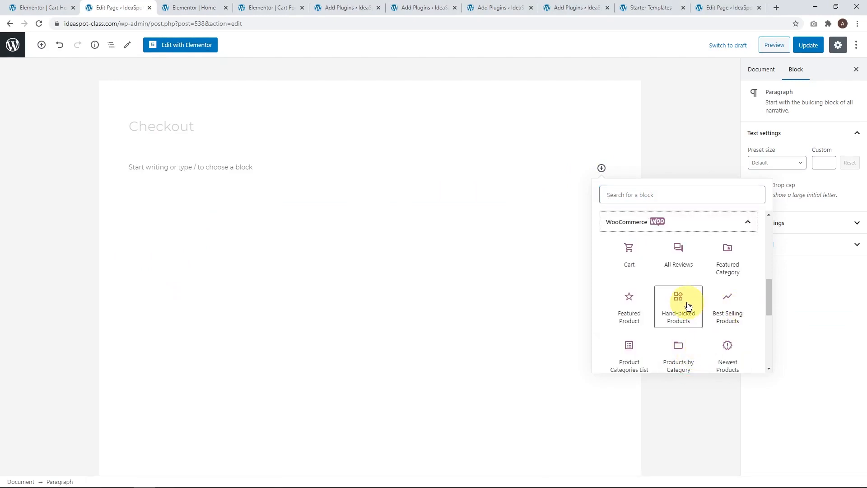
scroll(693, 306, "down", 5)
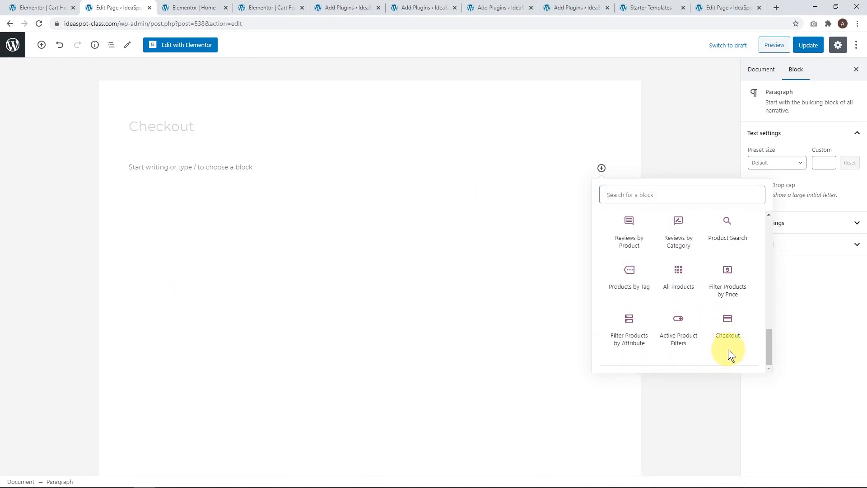
left_click(728, 329)
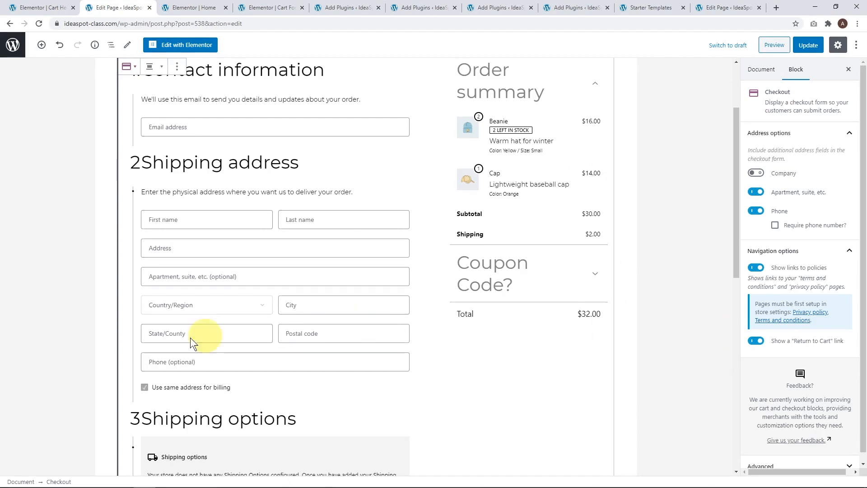
scroll(515, 223, "up", 2)
scroll(526, 222, "down", 1)
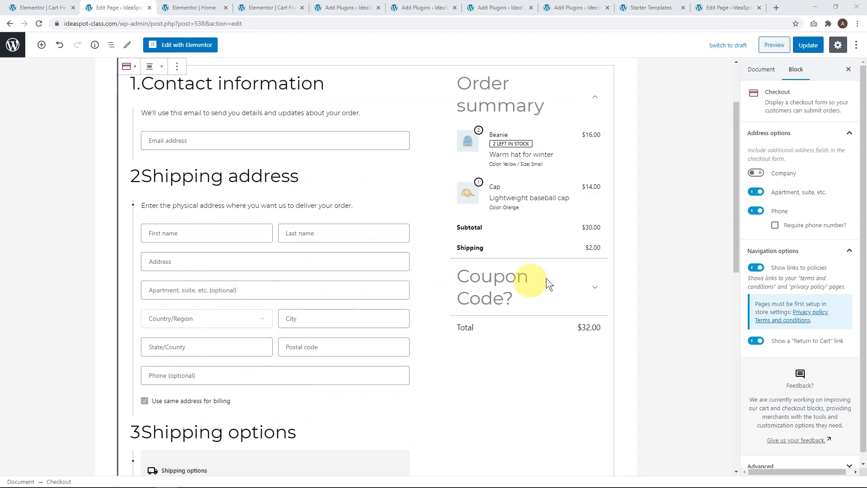
Step: Hide the "Apartment, suite, etc." field in the Checkout block and try making the phone number required
left_click(756, 192)
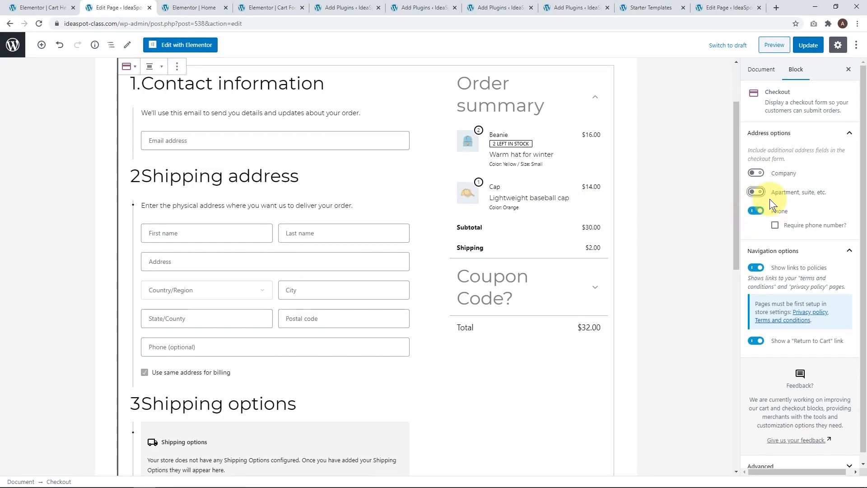
left_click(775, 226)
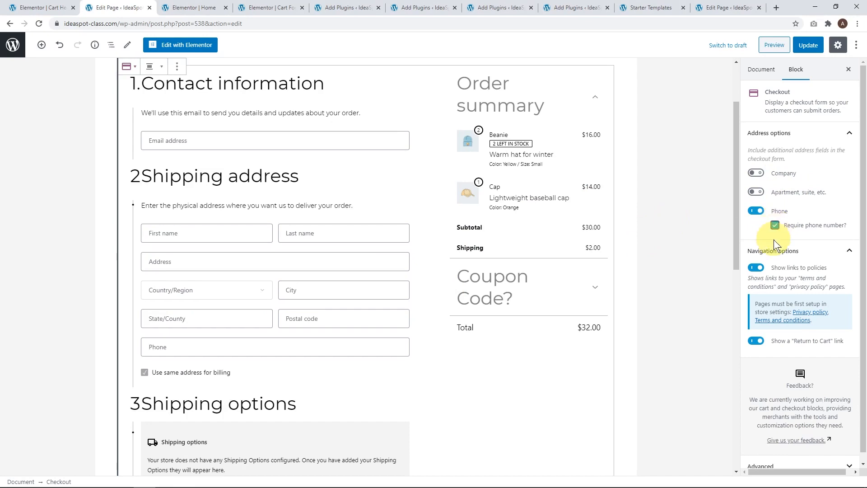
left_click(775, 225)
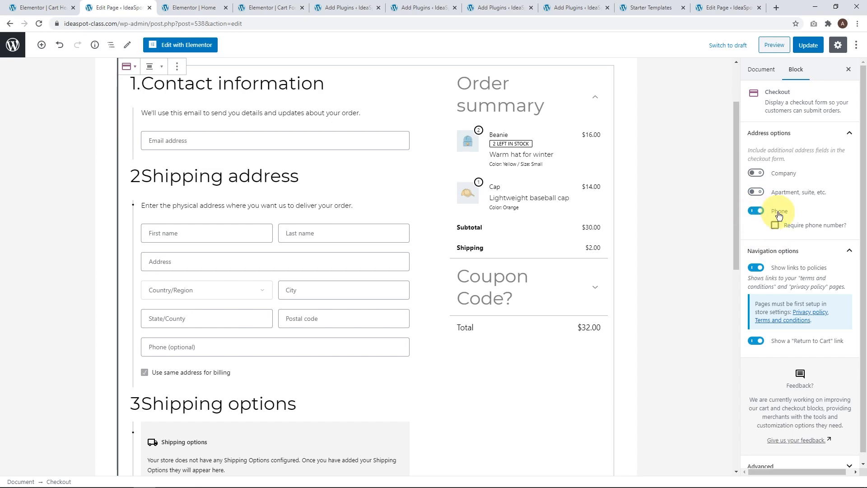
Step: Turn off the Checkout block's links to policies and update the page
scroll(806, 212, "down", 1)
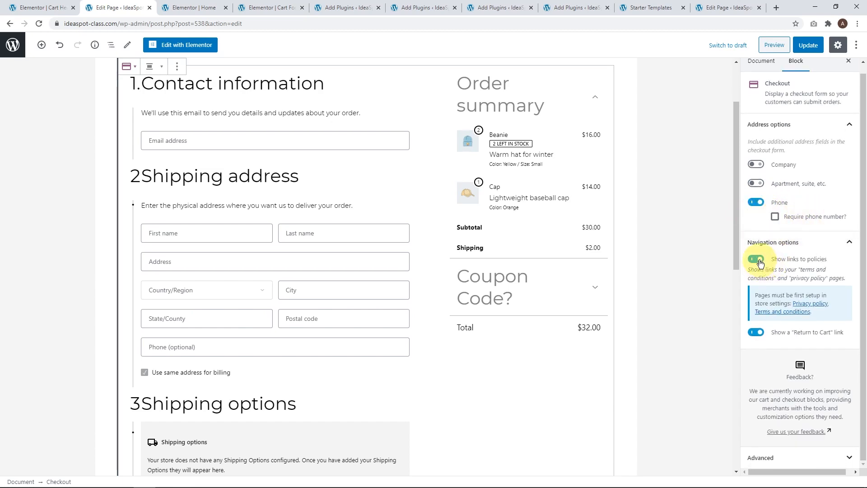
scroll(567, 290, "down", 3)
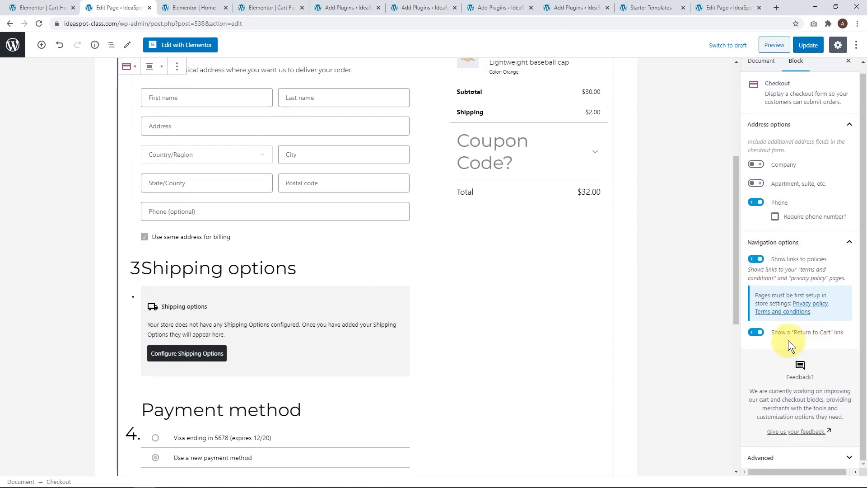
scroll(509, 314, "down", 5)
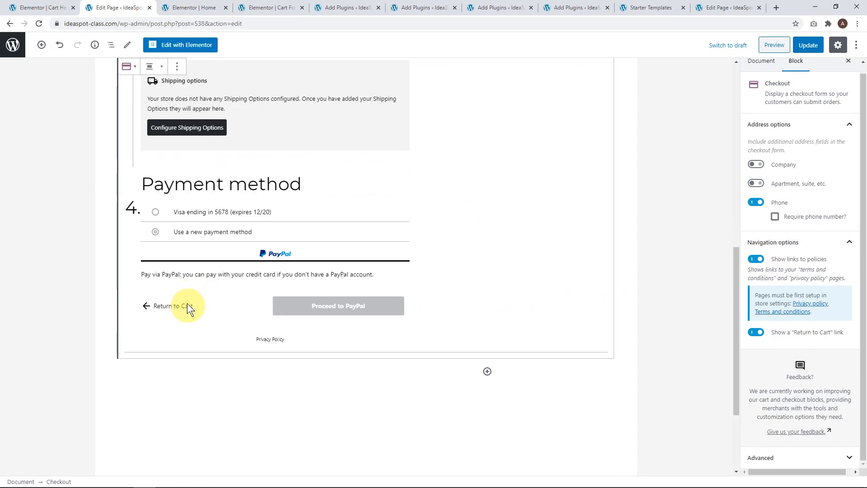
left_click(756, 259)
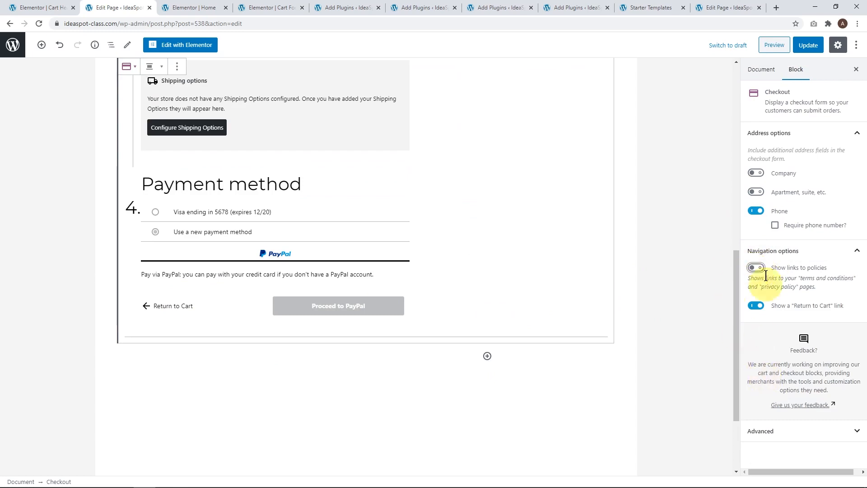
left_click(804, 49)
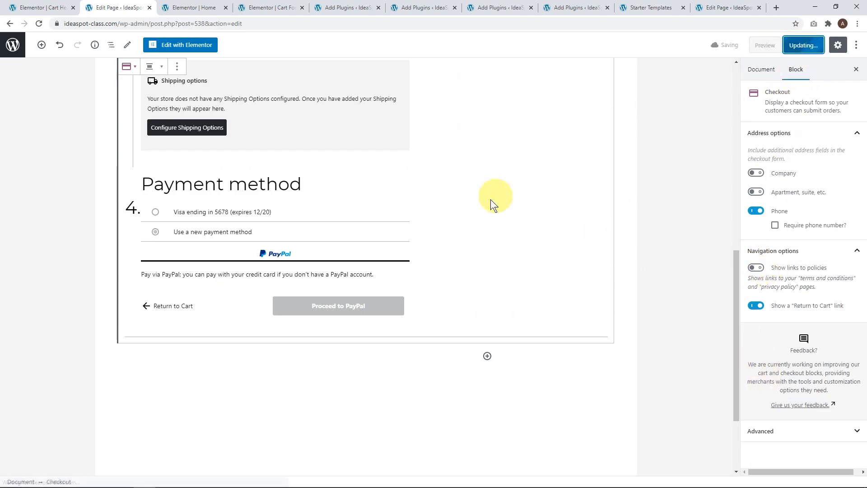
scroll(451, 226, "up", 1)
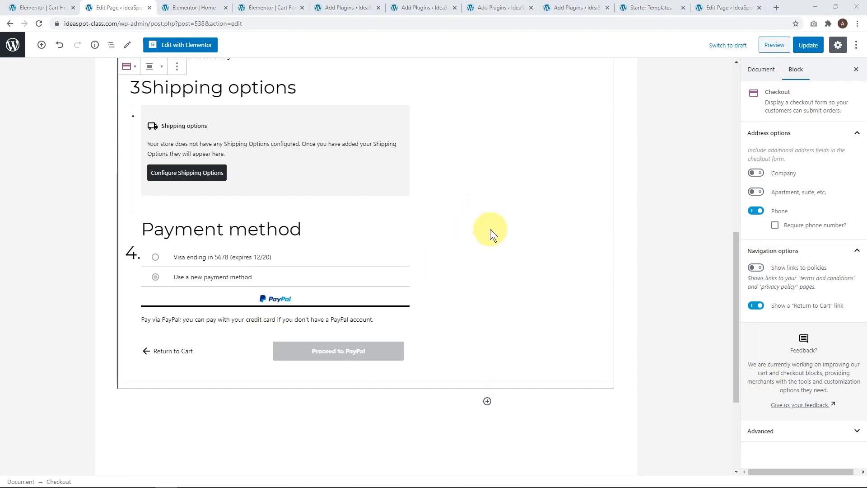
Step: Review the Checkout page's Astra settings for disabled sections, update the page, and open the cart from the live checkout
left_click(766, 68)
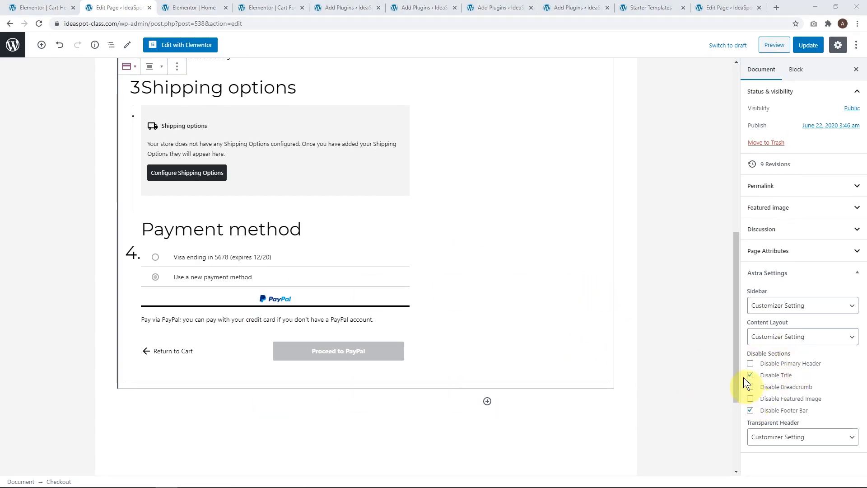
left_click(808, 45)
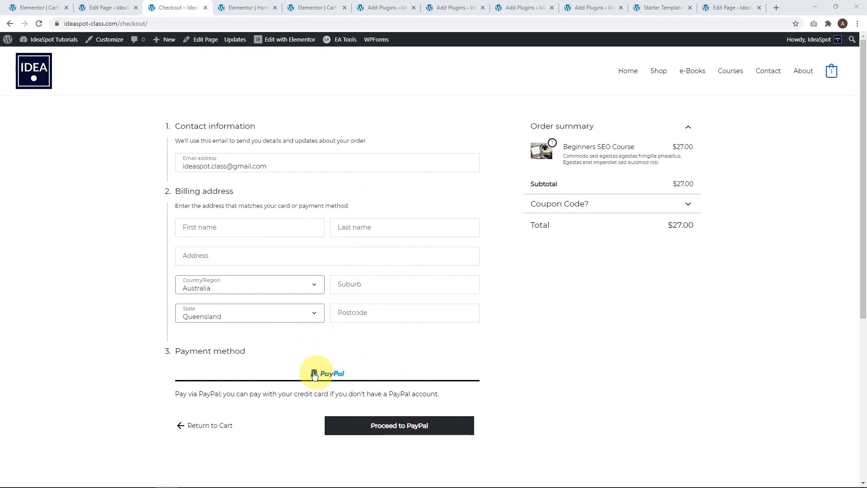
left_click(835, 75)
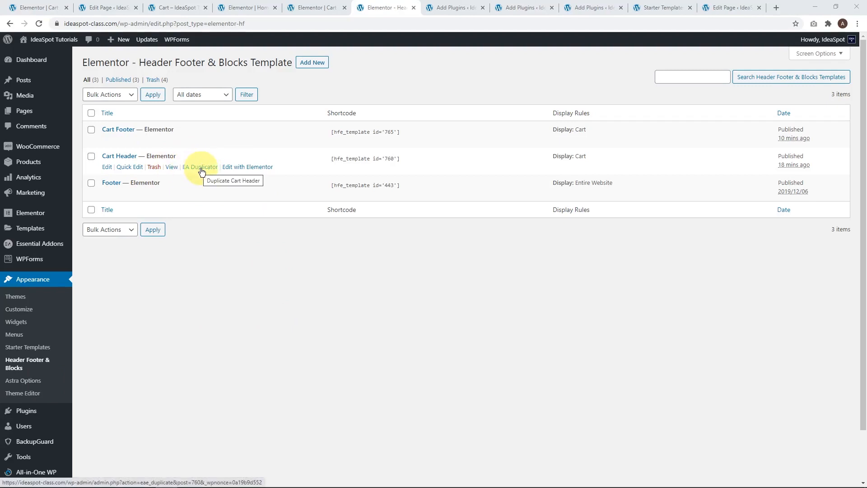
Step: Duplicate the Cart Header template and open the copy for editing
left_click(200, 170)
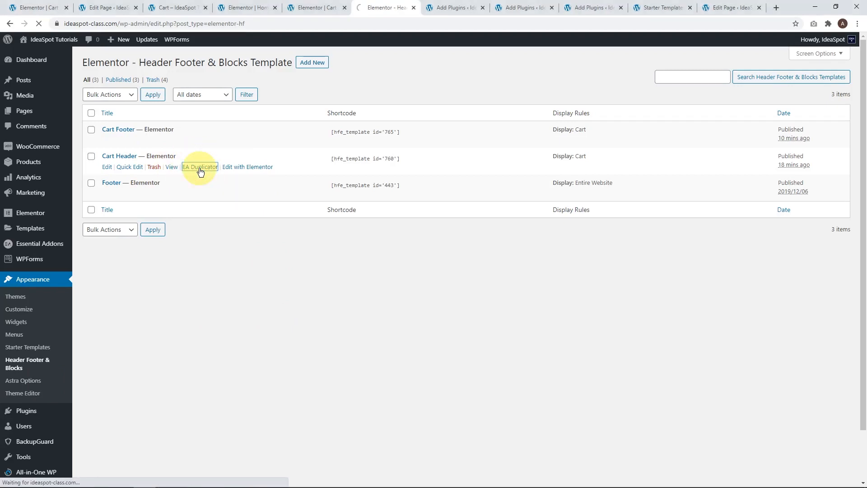
left_click(107, 141)
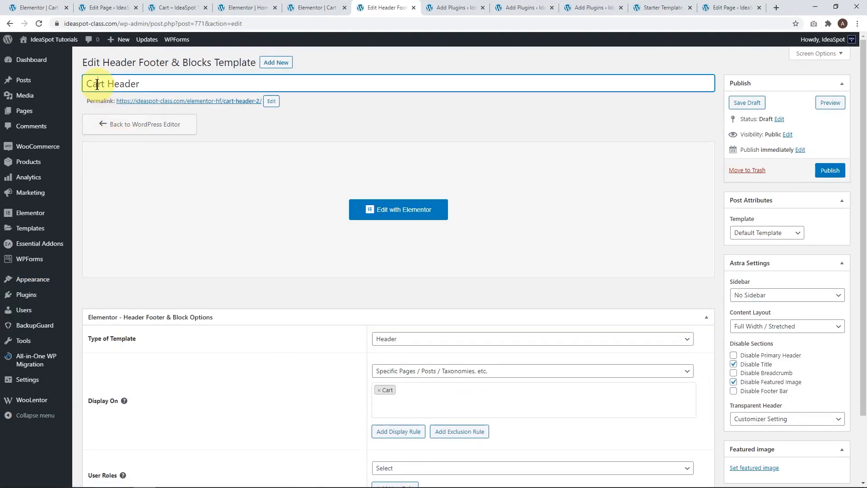
Step: Rename the duplicated template "Checkout Header", set it to display on the Checkout page instead of Cart, and publish it
double_click(96, 84)
type("Checkout")
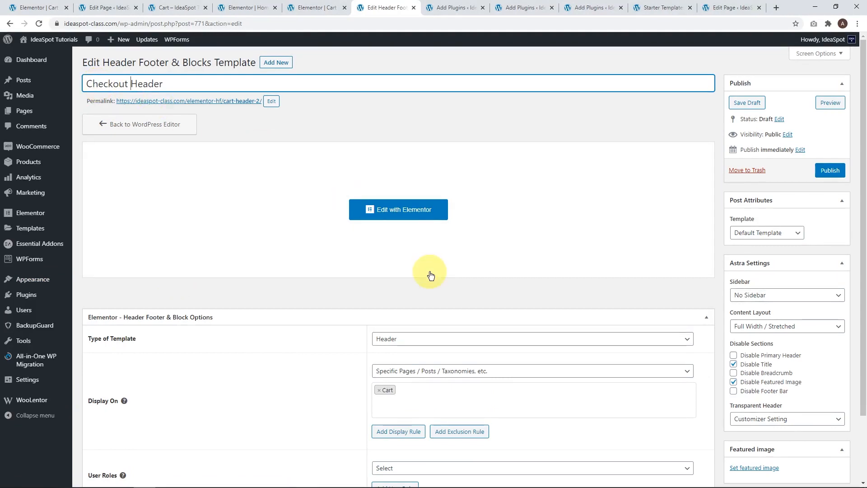
scroll(430, 275, "down", 1)
left_click(379, 346)
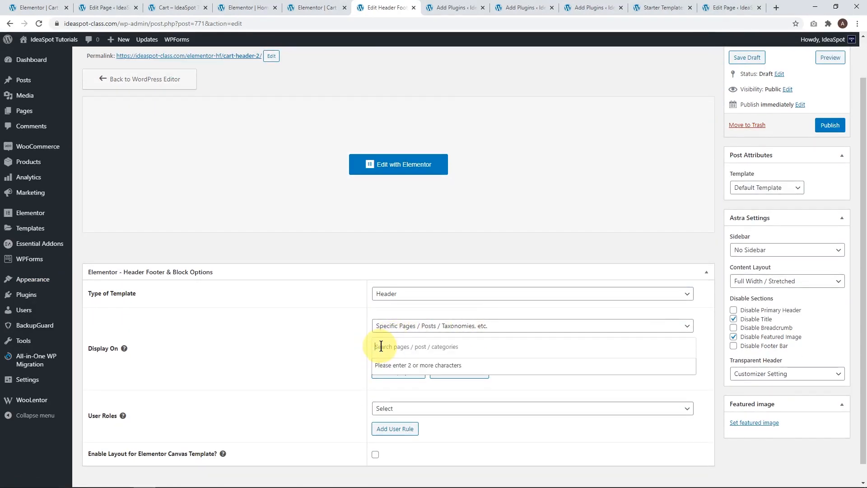
type("check")
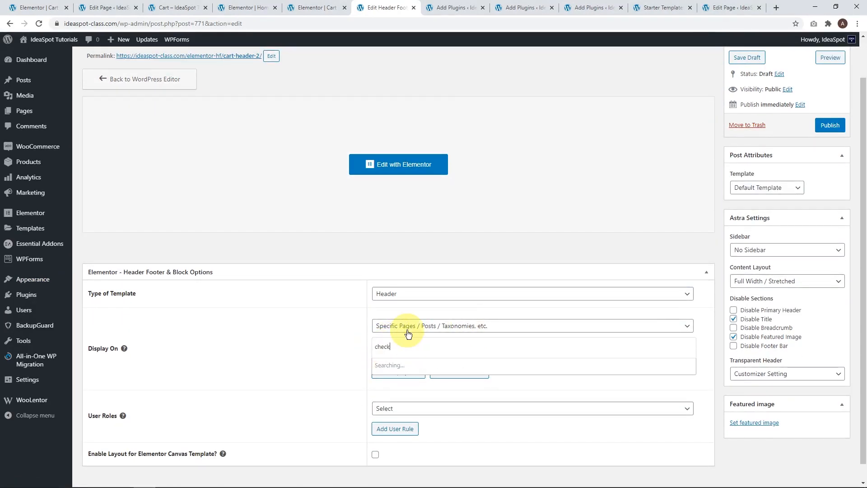
left_click(396, 412)
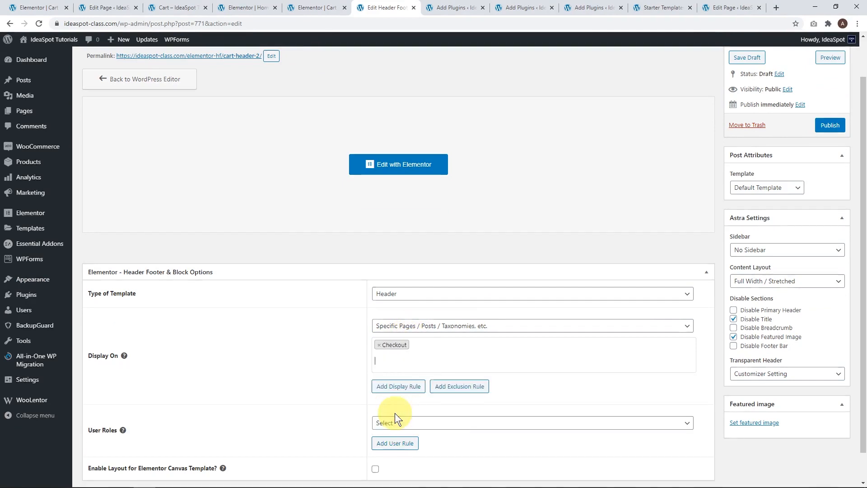
left_click(829, 128)
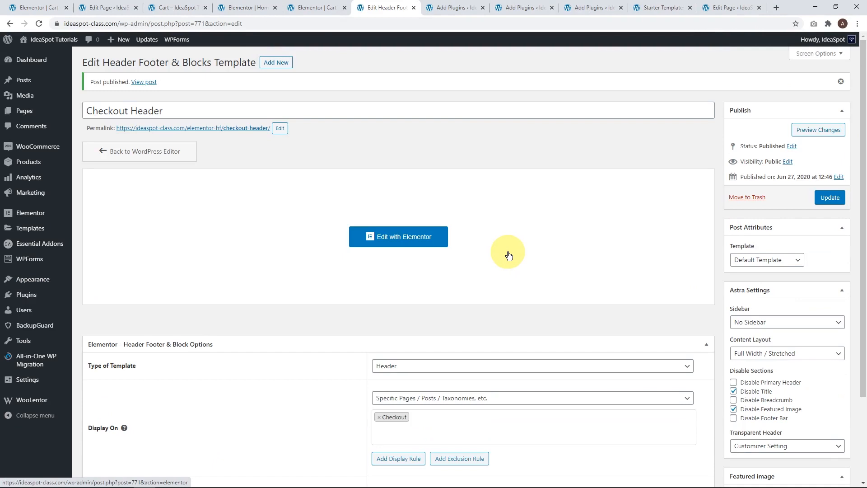
Step: Open the Checkout Header template in Elementor, change its heading text to "Checkout", and update the template
scroll(509, 253, "down", 3)
scroll(488, 250, "up", 3)
left_click(387, 238)
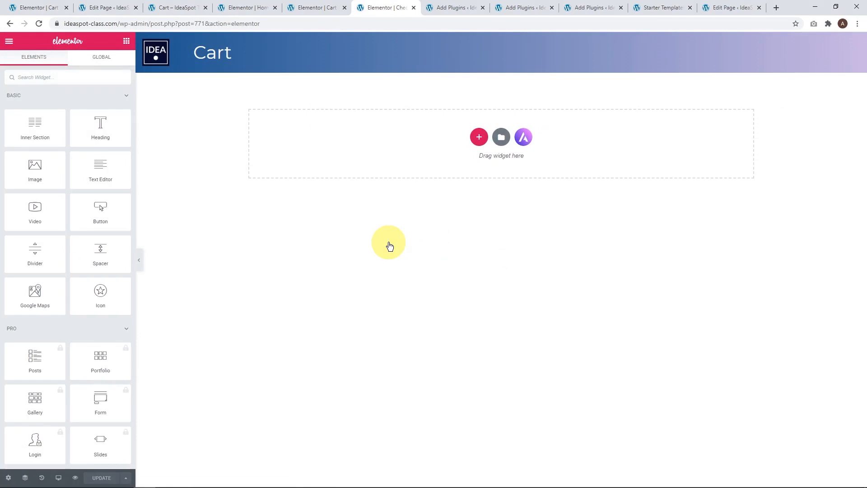
left_click(237, 49)
key("BackSpace")
key("BackSpace")
key("BackSpace")
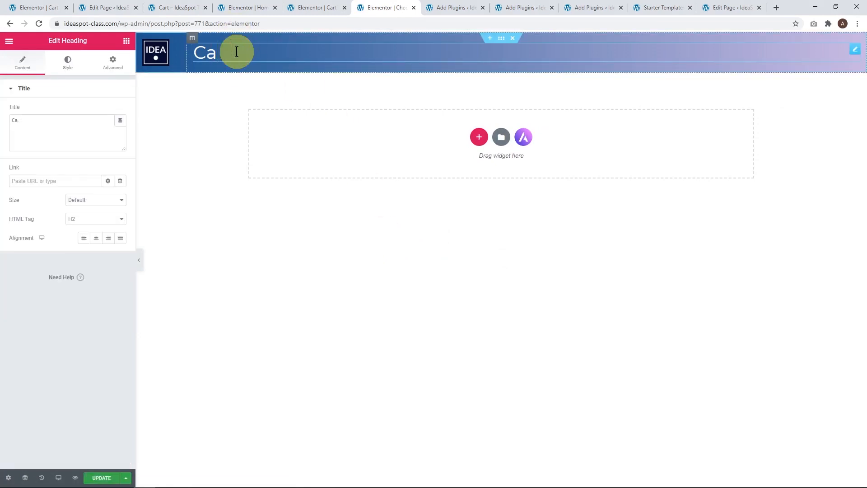
type("heckout")
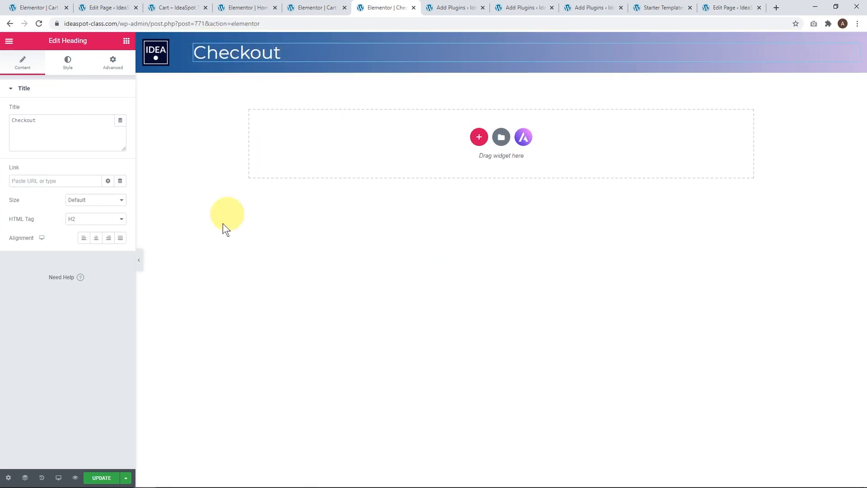
left_click(102, 478)
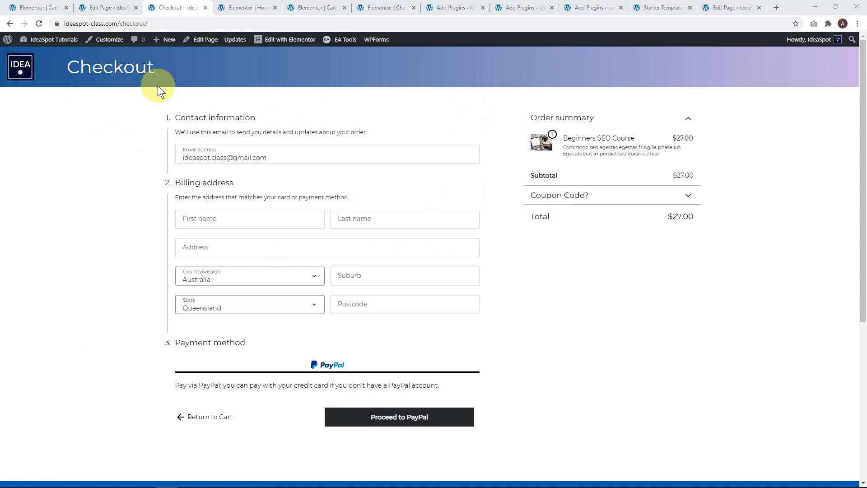
Step: Return from the live checkout to the cart and review the page down to the Back to Shop button and footer
left_click(201, 417)
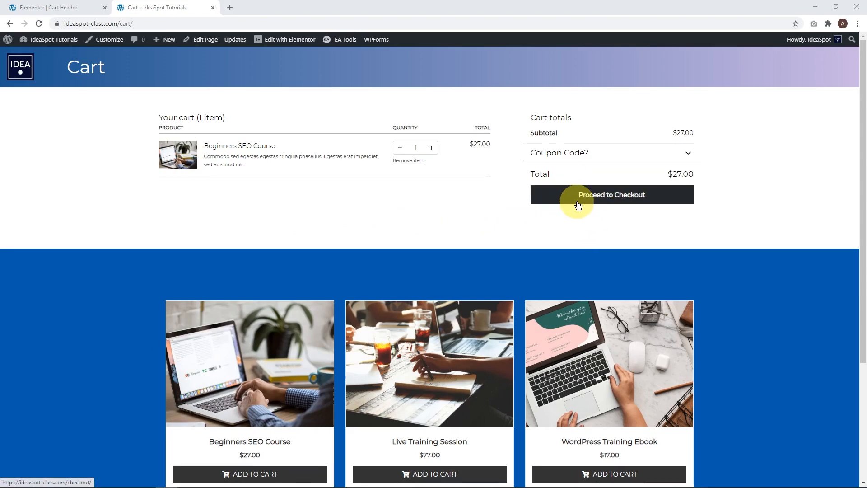
scroll(574, 205, "down", 4)
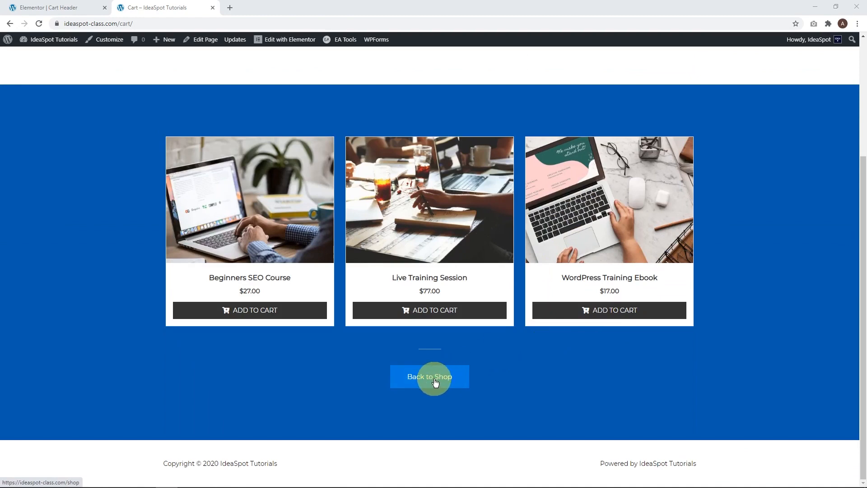
scroll(440, 380, "up", 4)
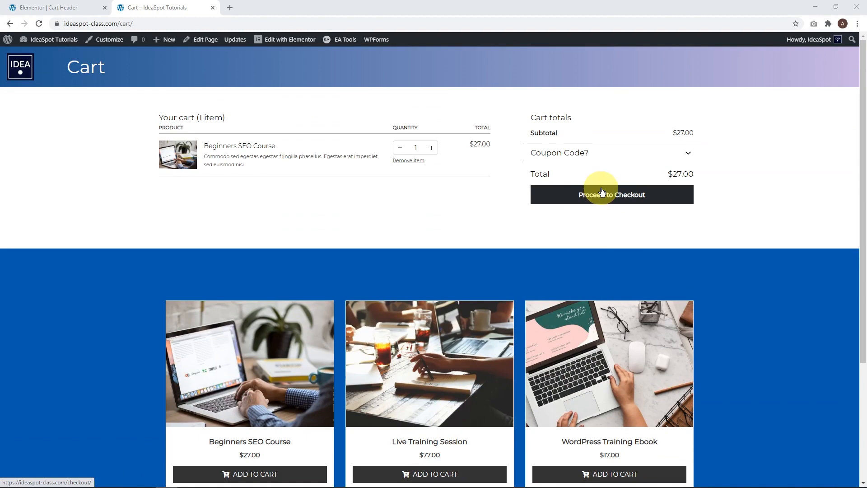
Step: Add Customizer CSS setting product metadata and checkout step descriptions to 1em, button text to normal weight, and button backgrounds to #075aae !important
left_click(112, 42, "ctrl")
left_click(245, 12)
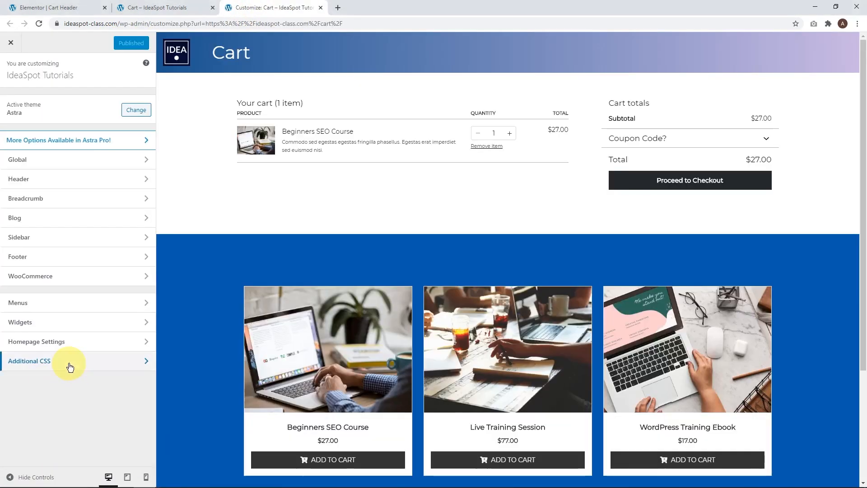
left_click(69, 363)
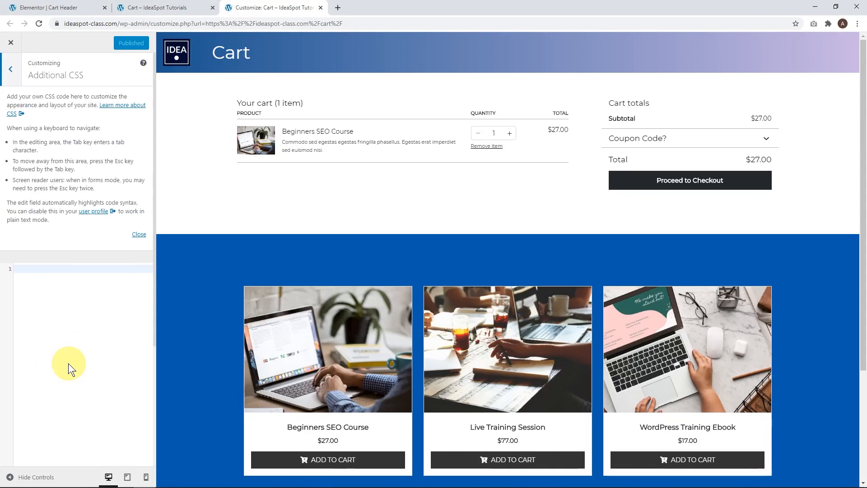
left_click(66, 265)
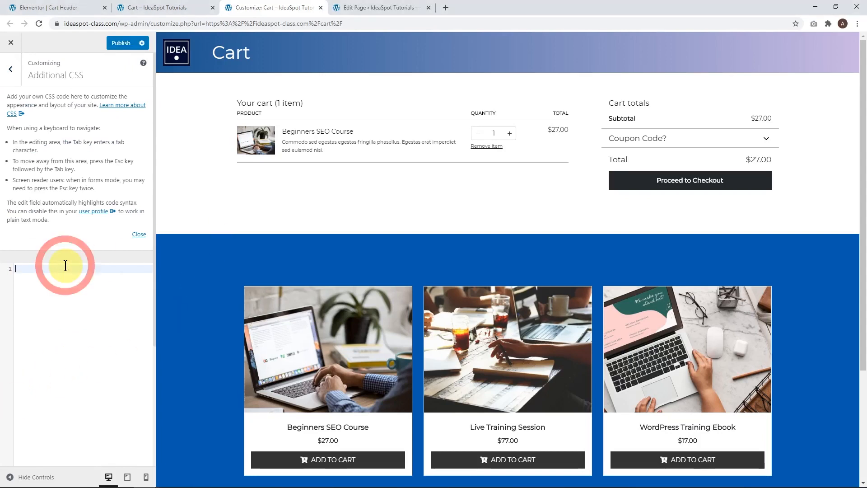
type(".wc-block-components-product-metadata {     font-size: 1em; }  .wc-block-components-checkout-step__description {     font-size: 1em; }  .wc-block-components-button__text {   font-weight: normal }  .wc-block-components-button {   background-color: #075aae !important }")
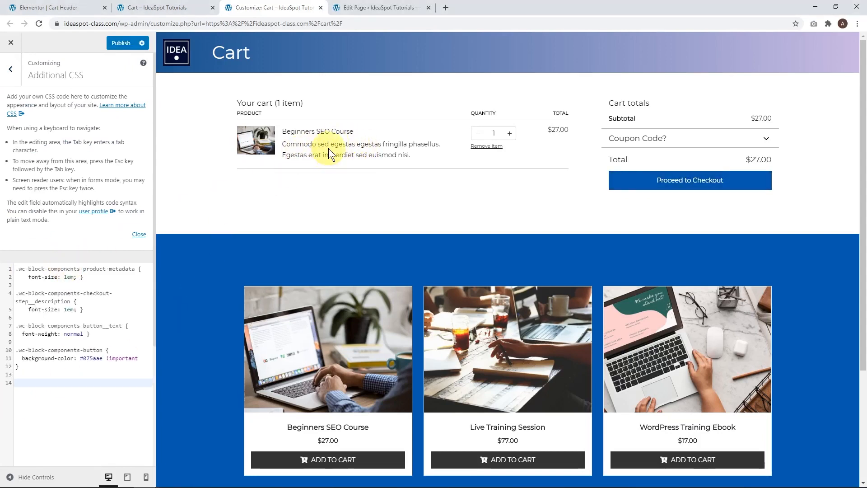
Step: Preview the checkout page in a new tab to examine the CSS styling, and return to the Customizer
right_click(671, 182)
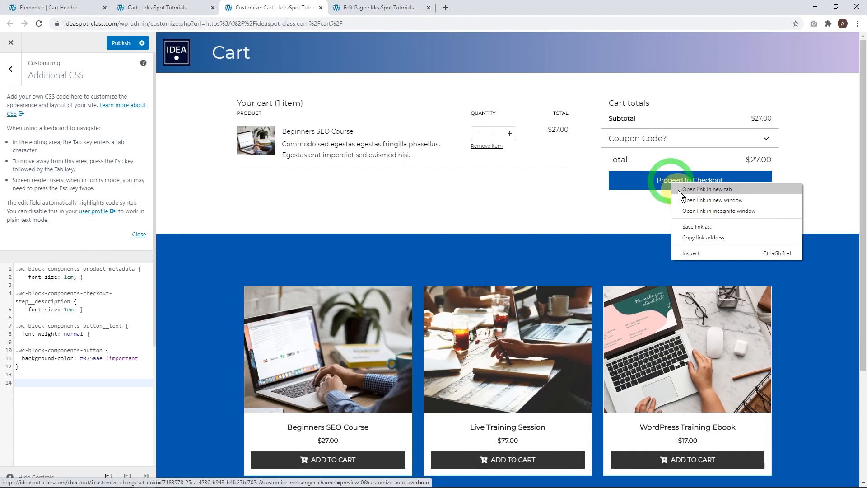
left_click(704, 189)
left_click(381, 7)
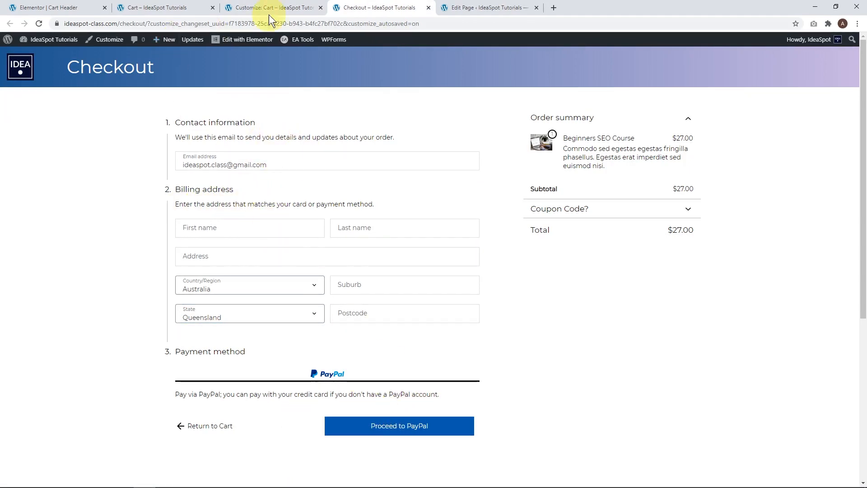
left_click(279, 5)
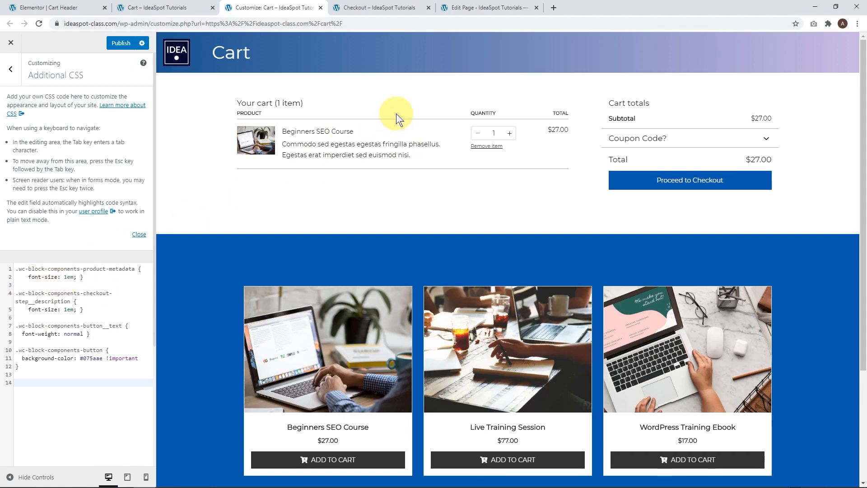
Step: Clear all the Additional CSS to compare the cart's styling without it, and undo the deletion
left_click_drag(61, 382, 27, 264)
key("BackSpace")
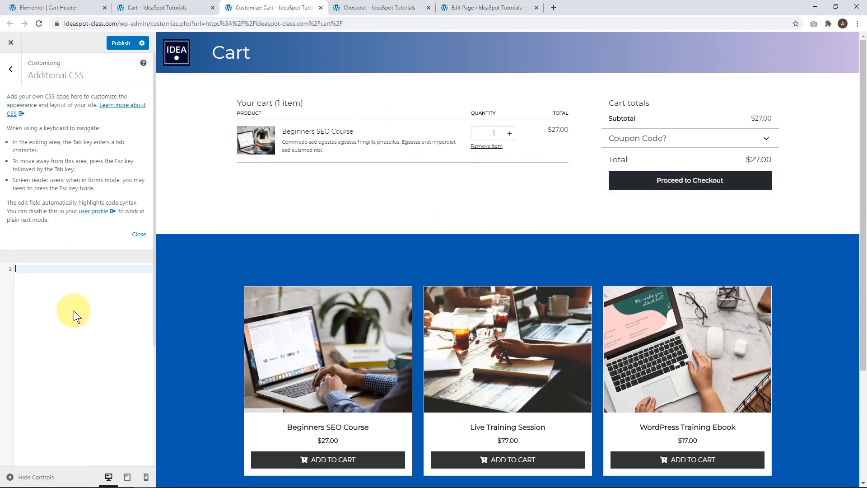
key("ctrl+z")
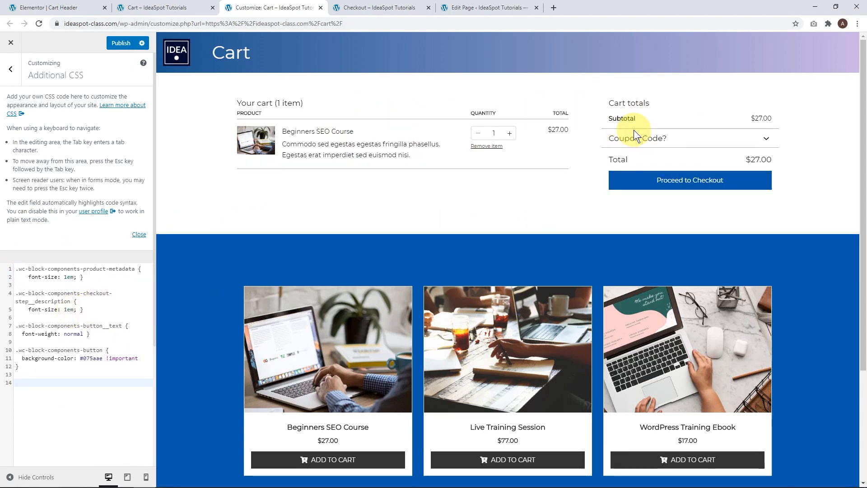